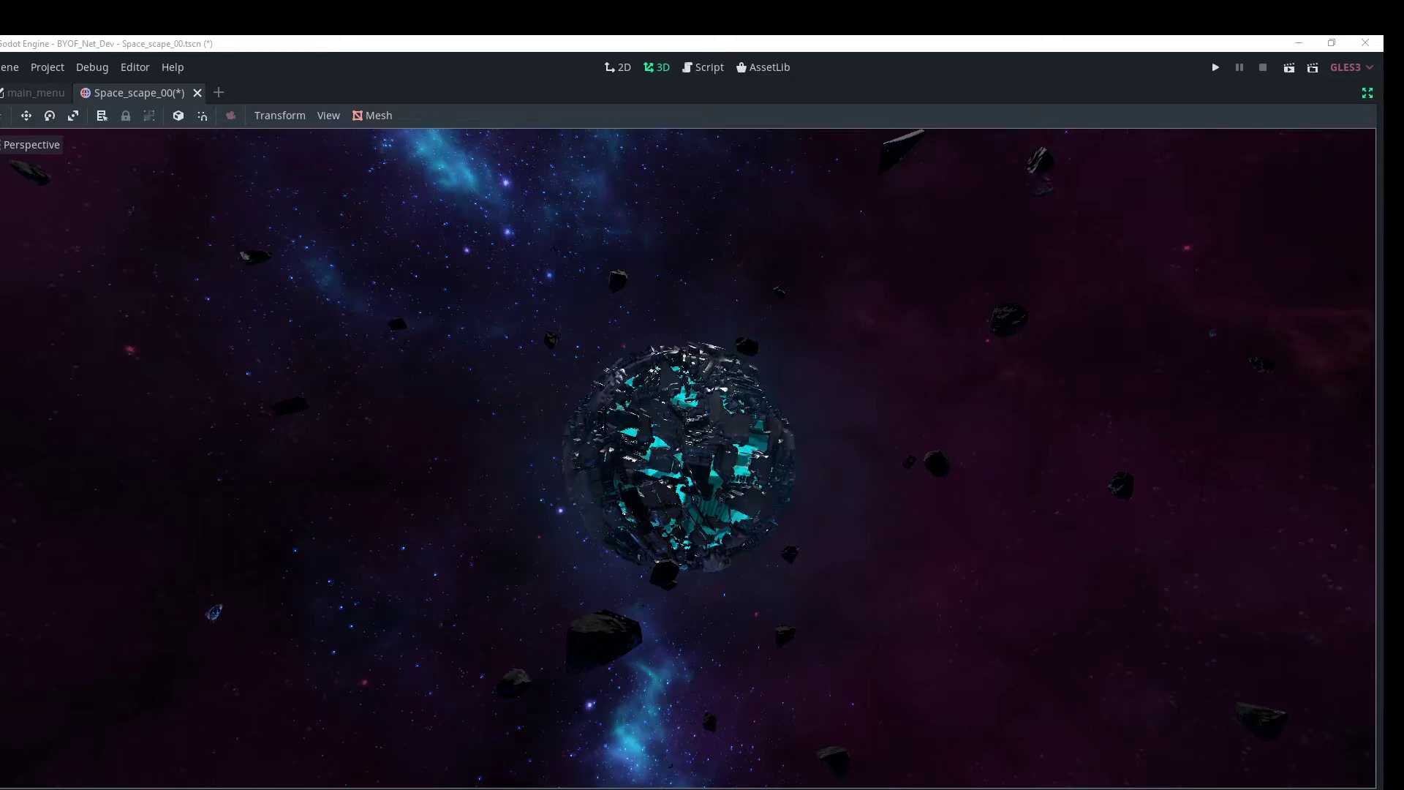
Inspect the panelled sphere among the asteroids in the 3D scene from close range
middle_click_drag(673, 557, 681, 604)
scroll(679, 621, "up", 4)
scroll(703, 601, "up", 6)
scroll(662, 587, "up", 2)
middle_click_drag(754, 564, 754, 567)
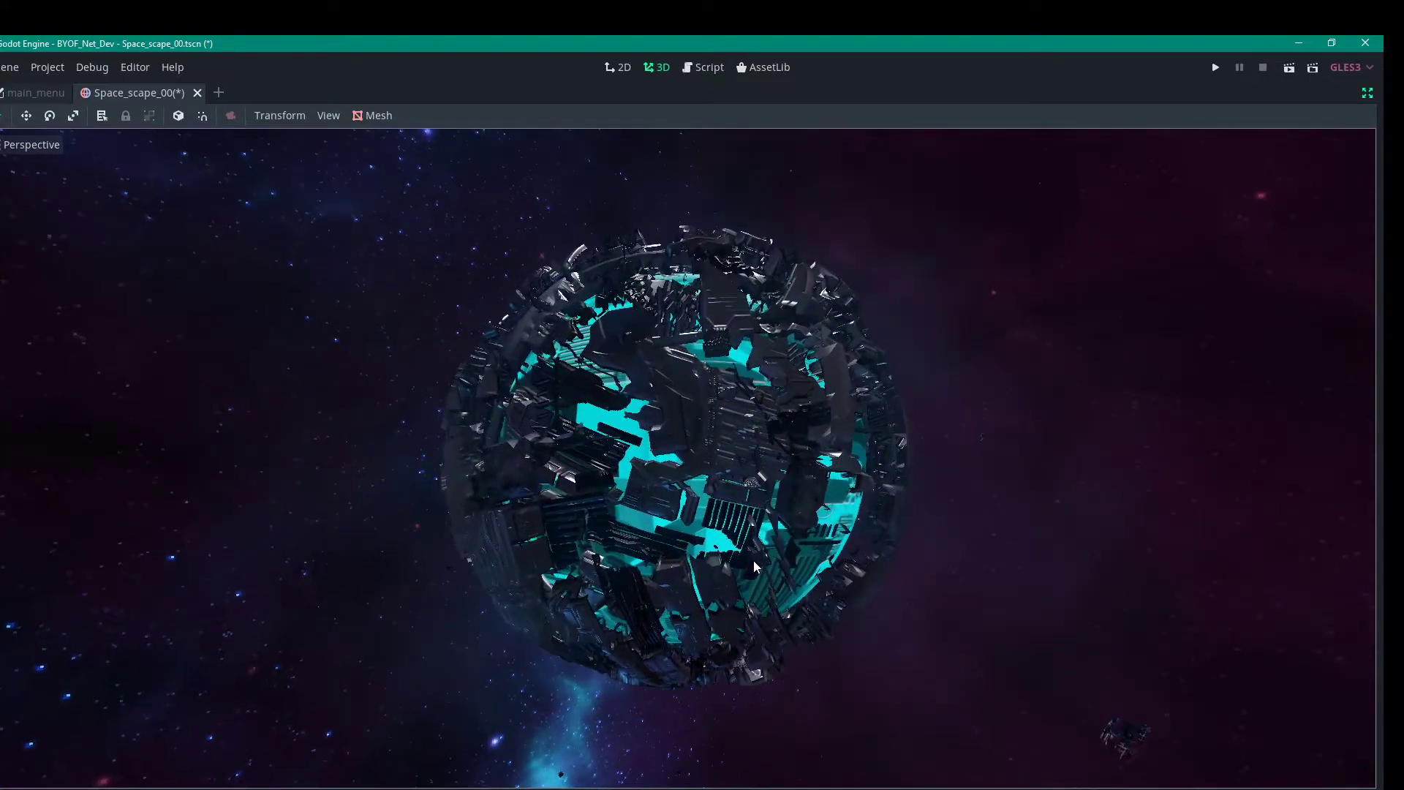
middle_click_drag(724, 521, 693, 521)
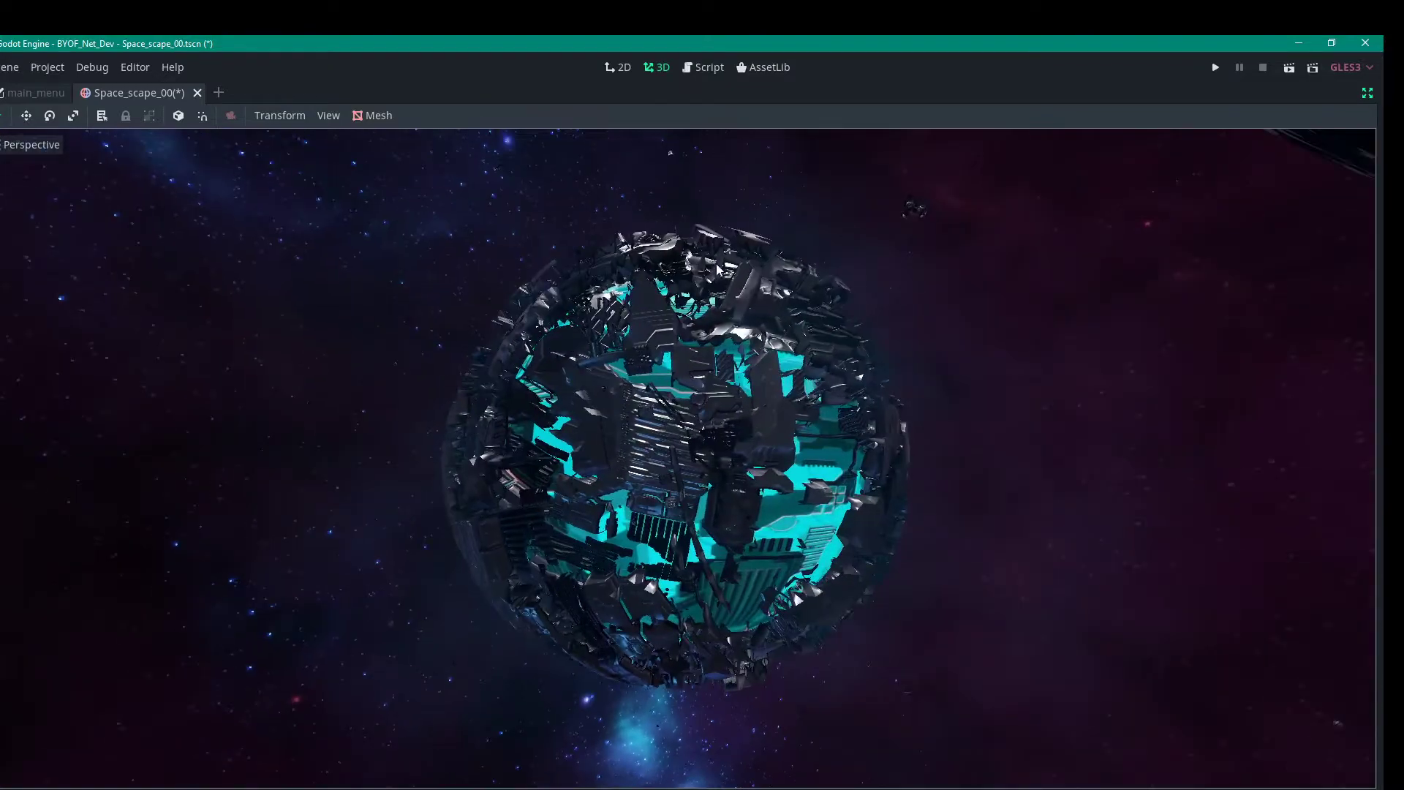
Review the rotation code in the simple_auto_rotate.gd script and return to the 3D scene
left_click(704, 69)
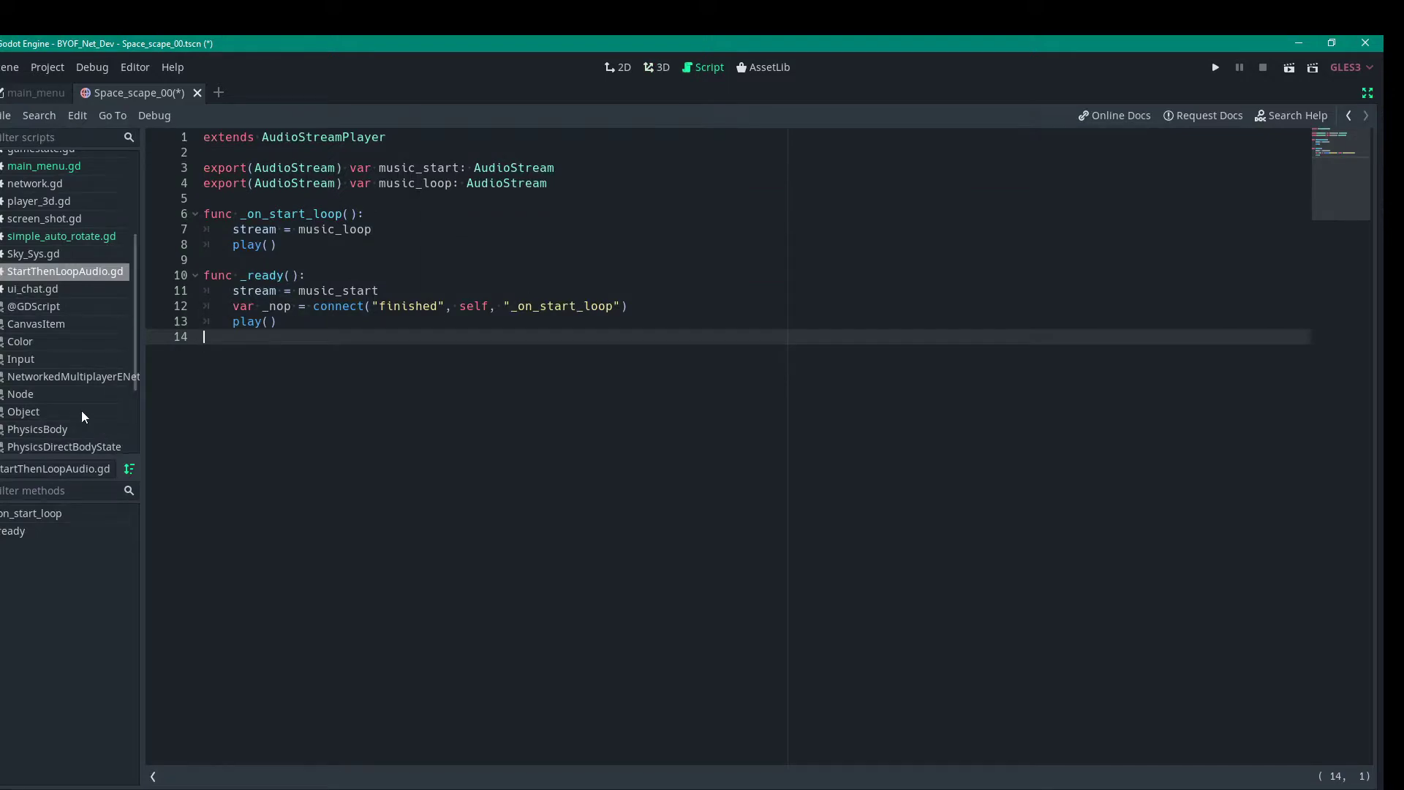
left_click(71, 237)
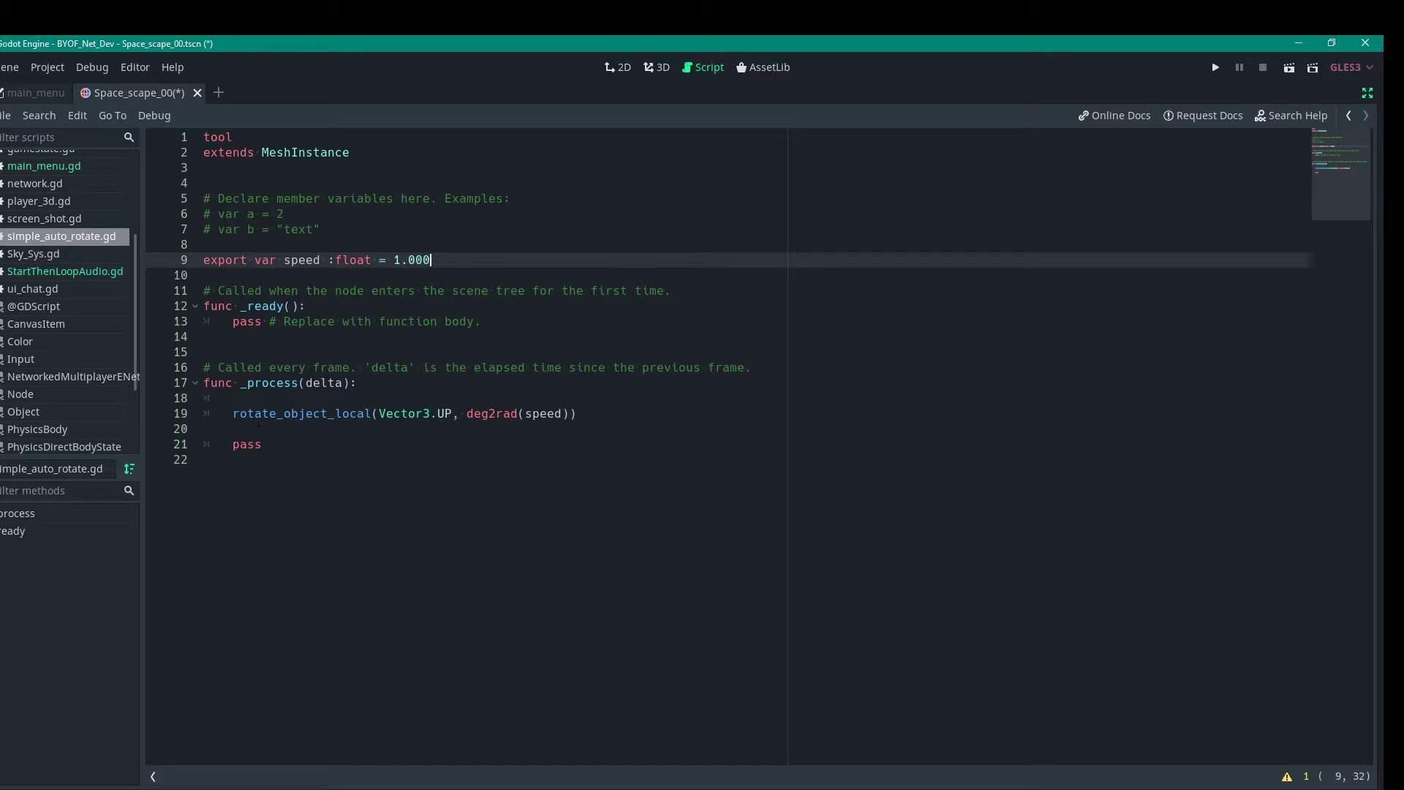
left_click(656, 68)
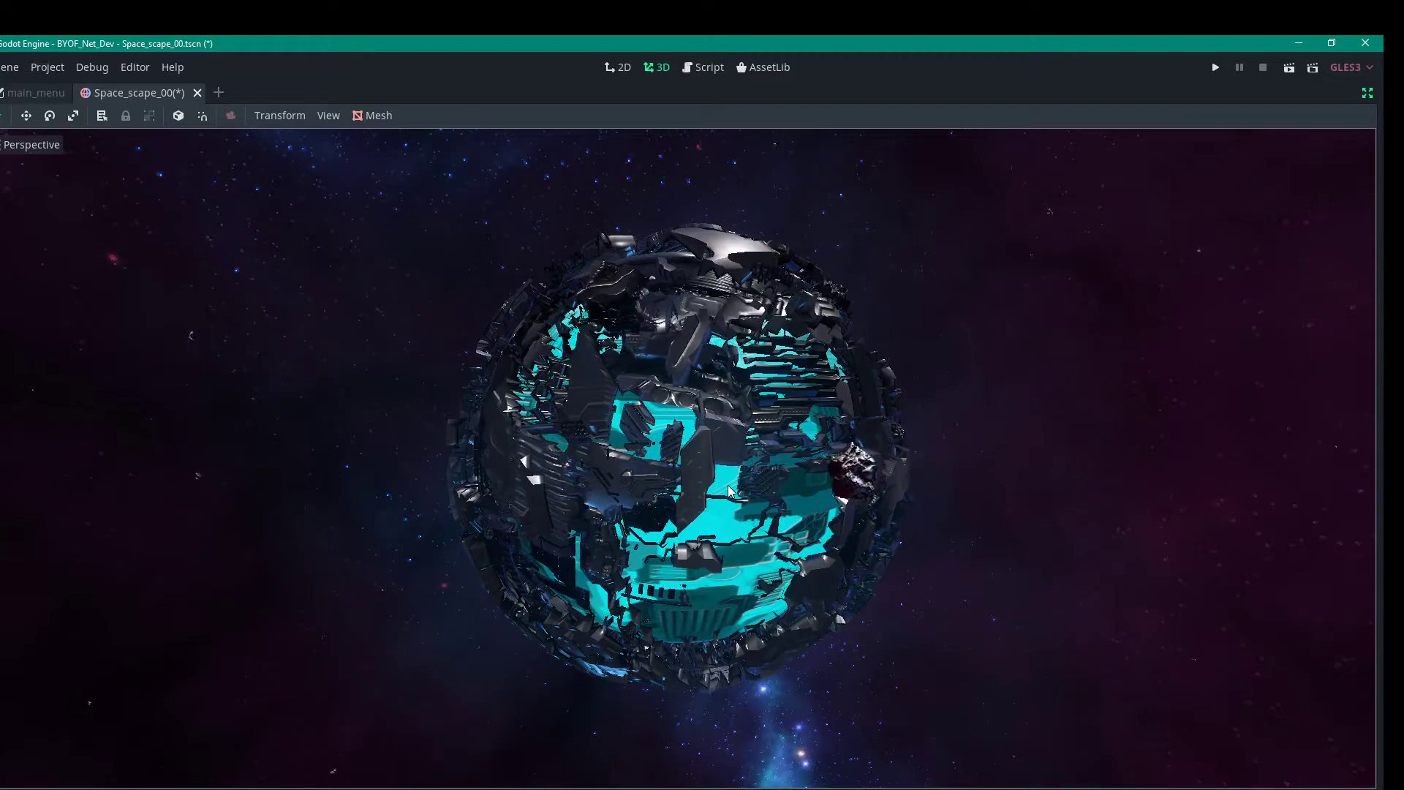
Examine the sphere's rotating outer panels and glowing turquoise core from several angles, both close up and from afar
scroll(676, 465, "down", 3)
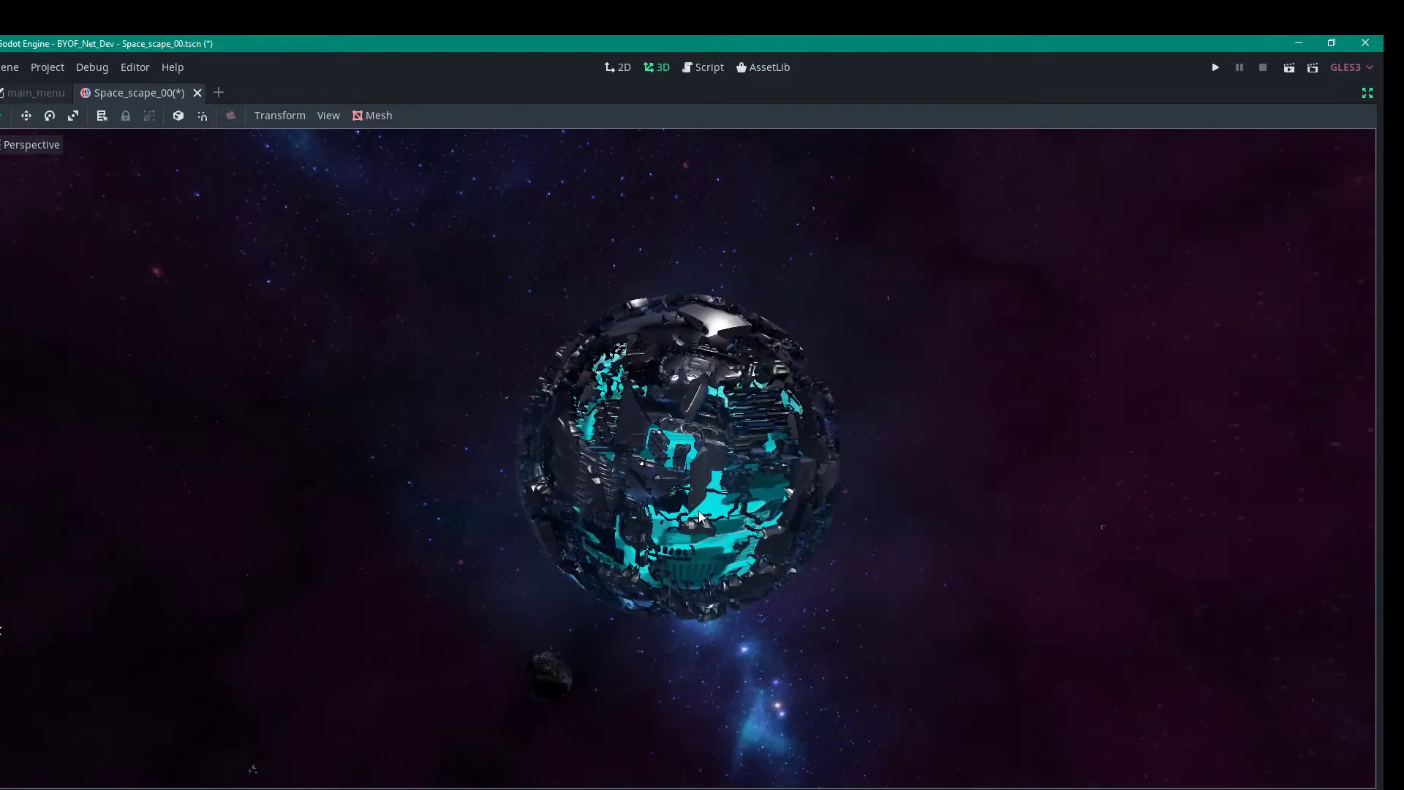
scroll(673, 483, "up", 7)
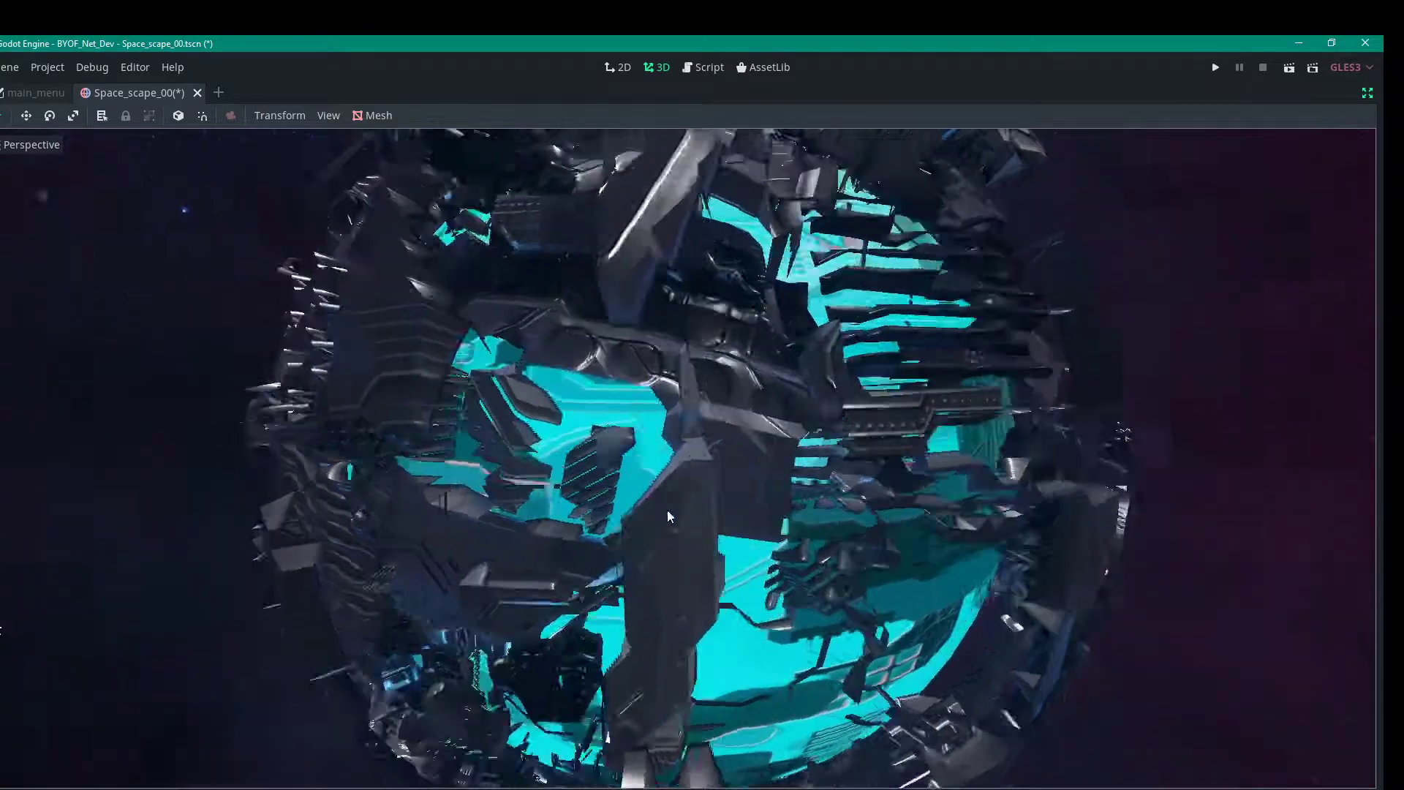
scroll(658, 512, "down", 5)
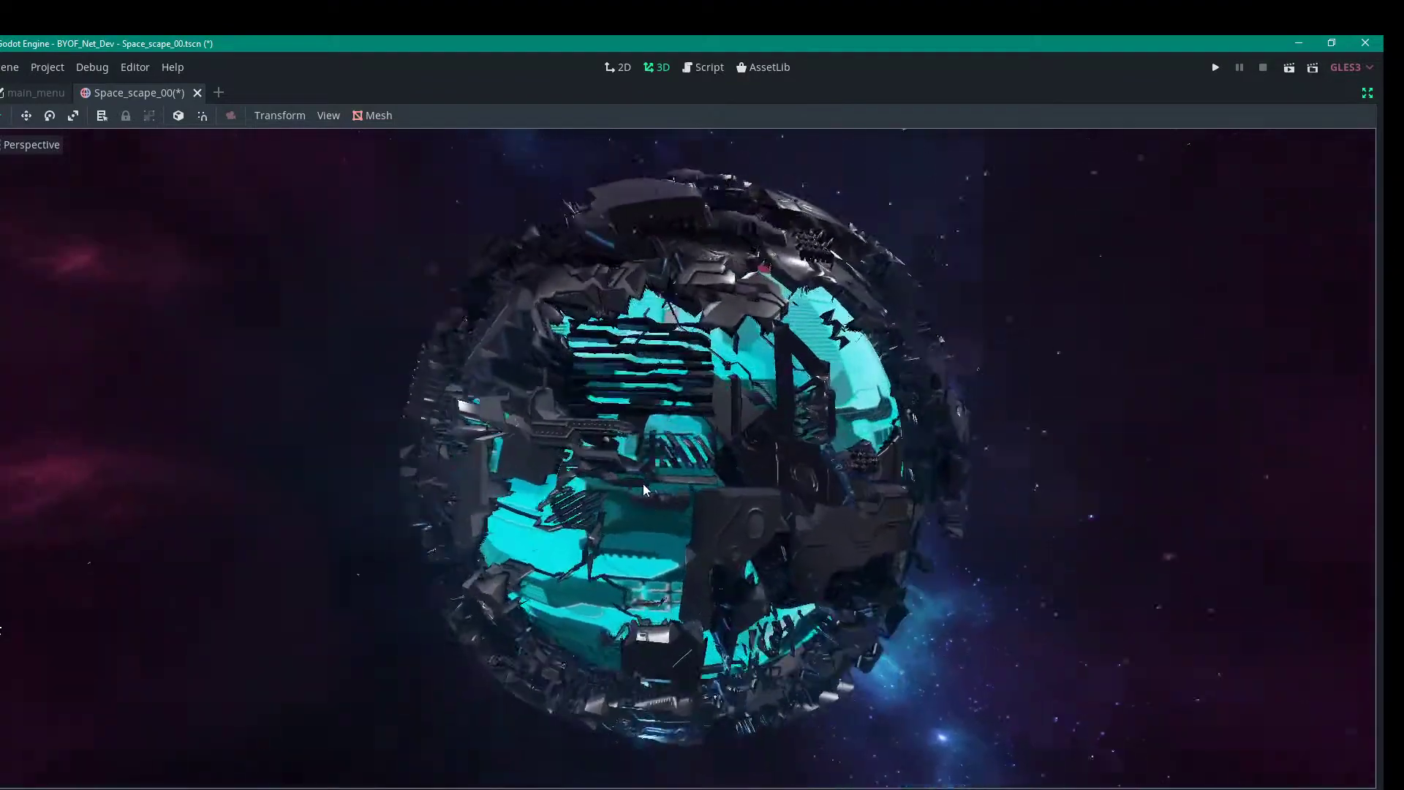
scroll(642, 484, "up", 5)
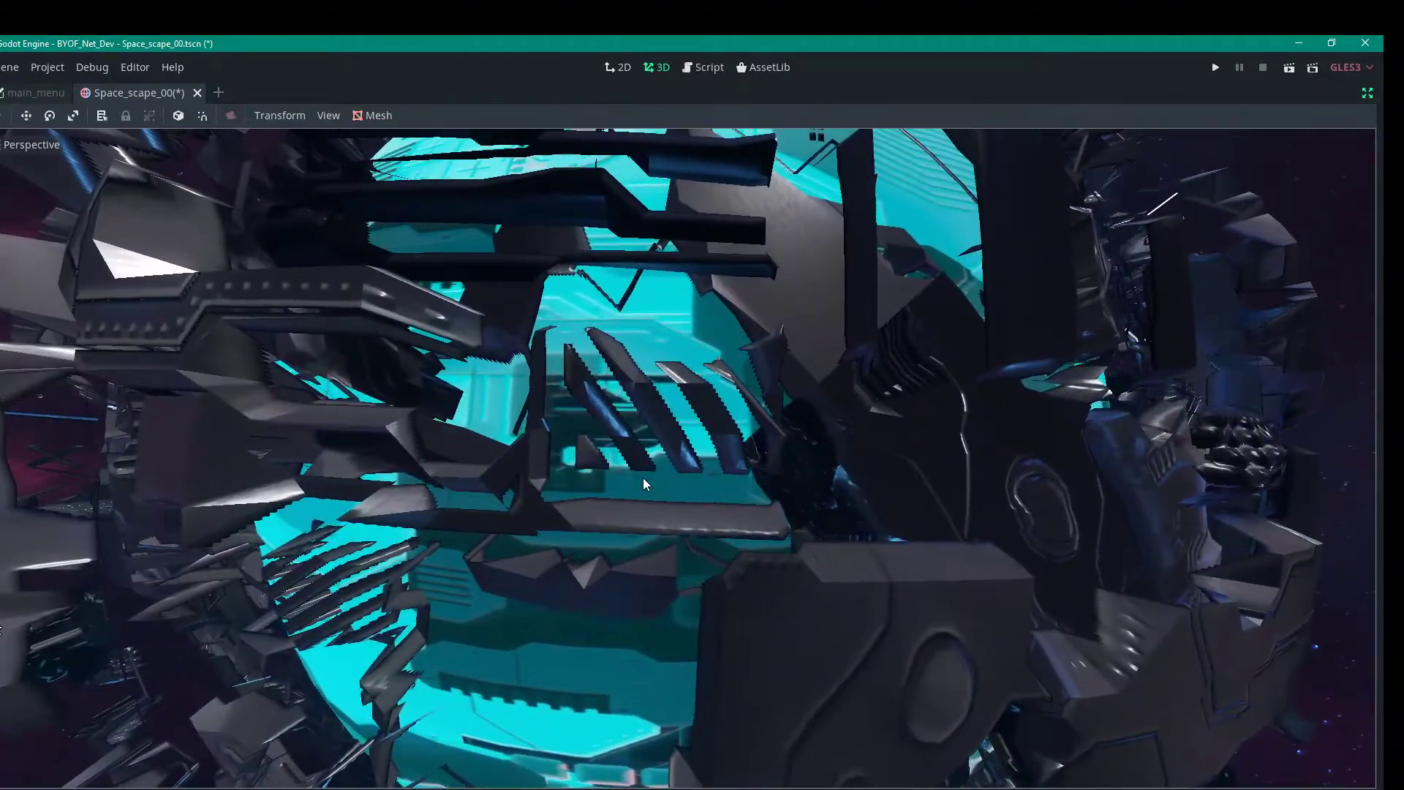
middle_click_drag(638, 477, 577, 480)
scroll(578, 481, "down", 10)
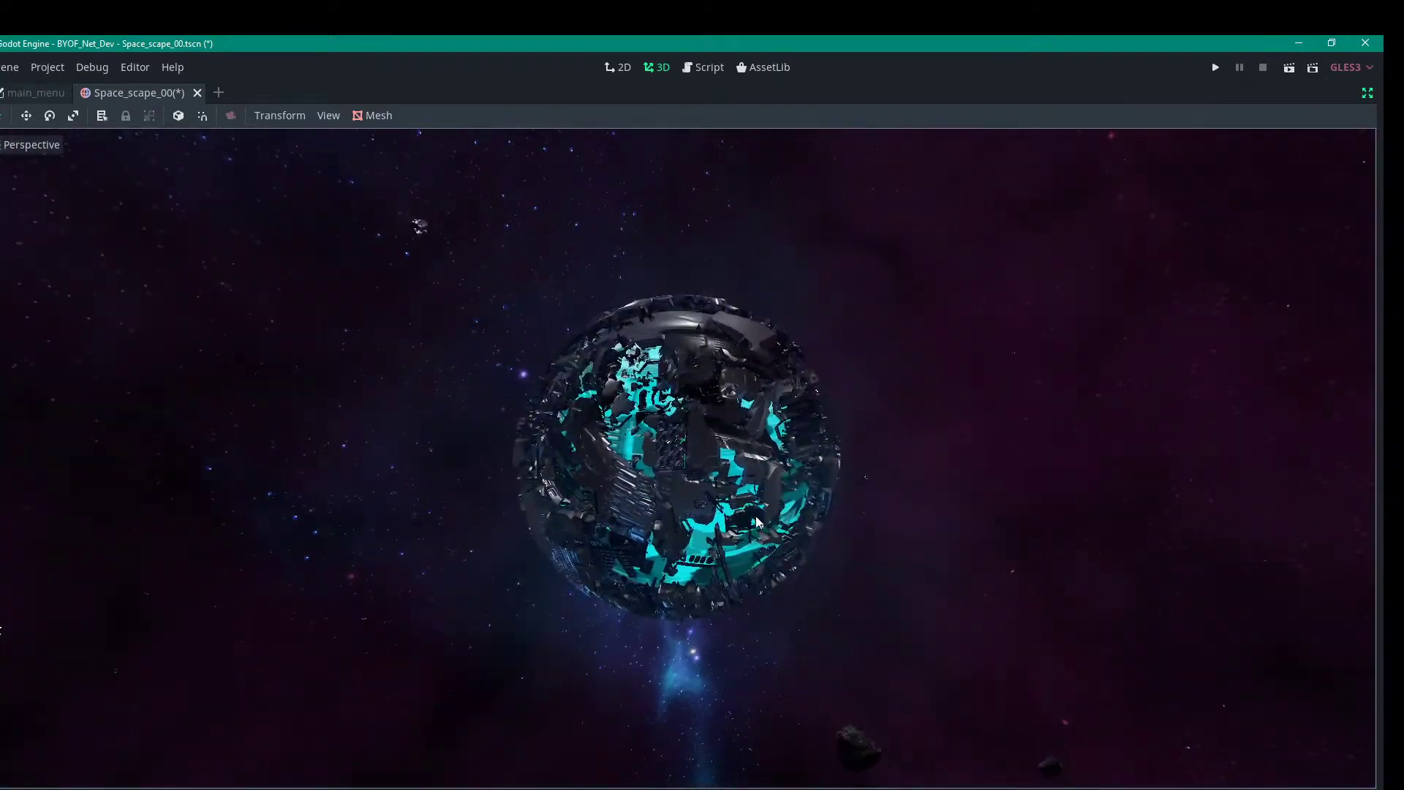
middle_click_drag(757, 521, 899, 504)
scroll(898, 503, "up", 6)
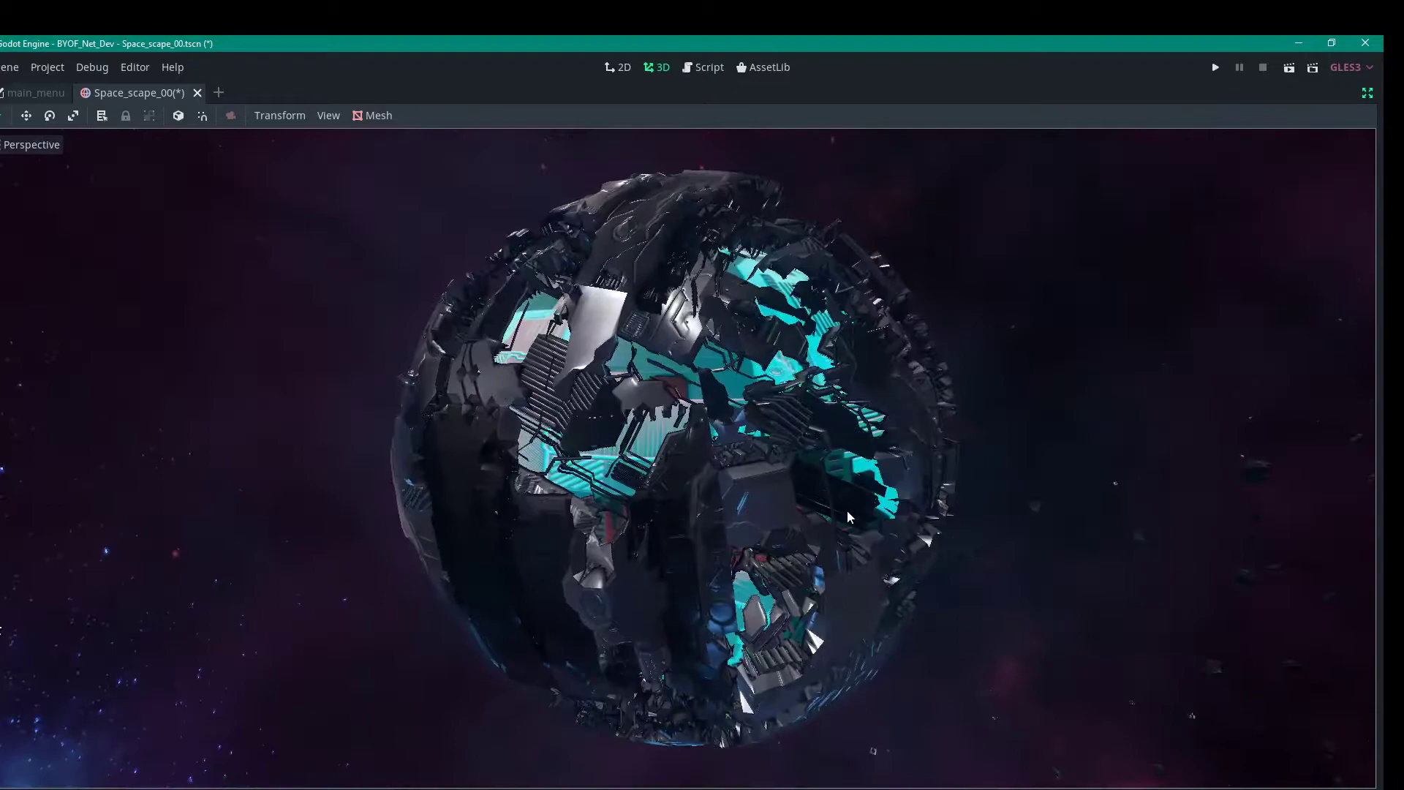
middle_click_drag(729, 393, 683, 530)
scroll(684, 449, "down", 8)
scroll(687, 532, "up", 6)
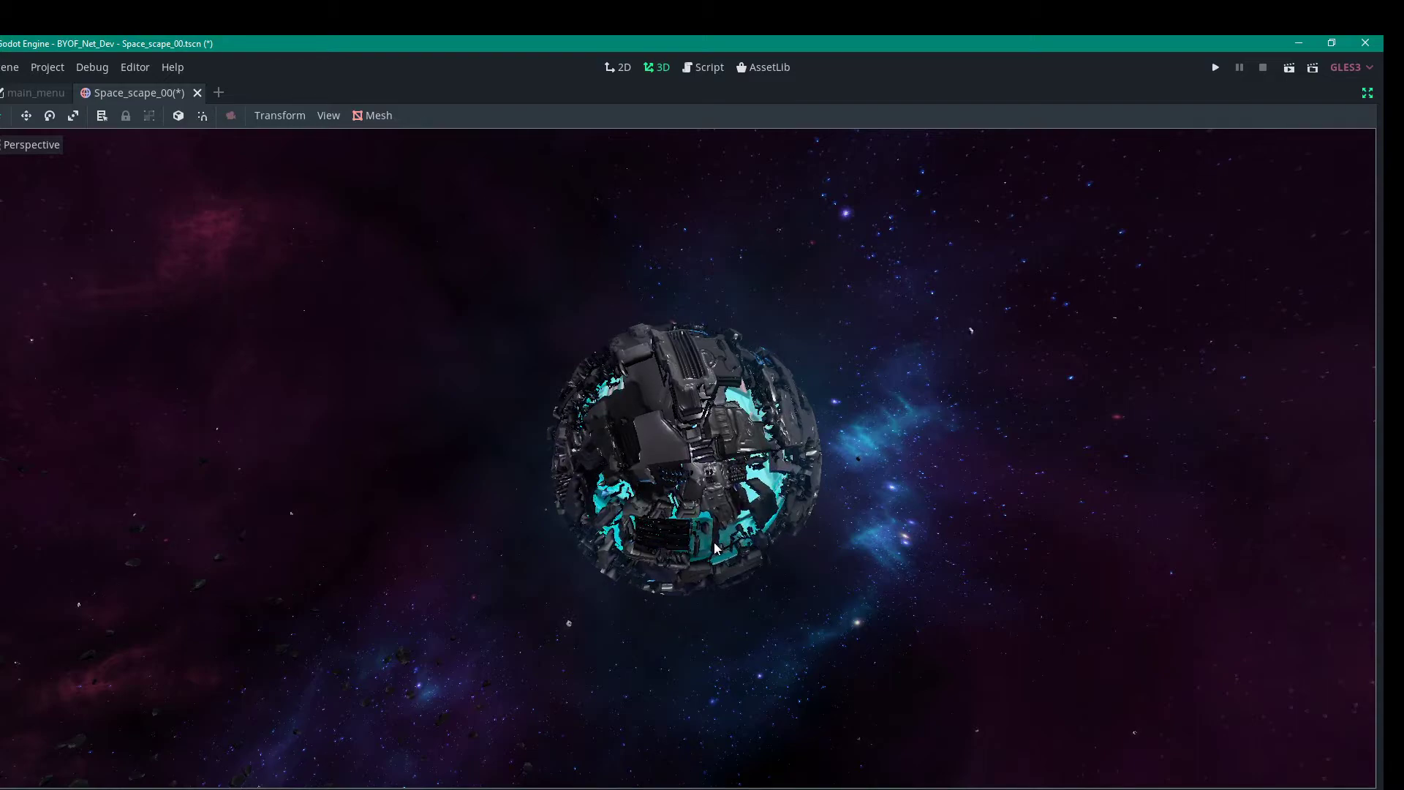
scroll(715, 549, "up", 9)
scroll(715, 548, "down", 4)
middle_click_drag(715, 548, 754, 446)
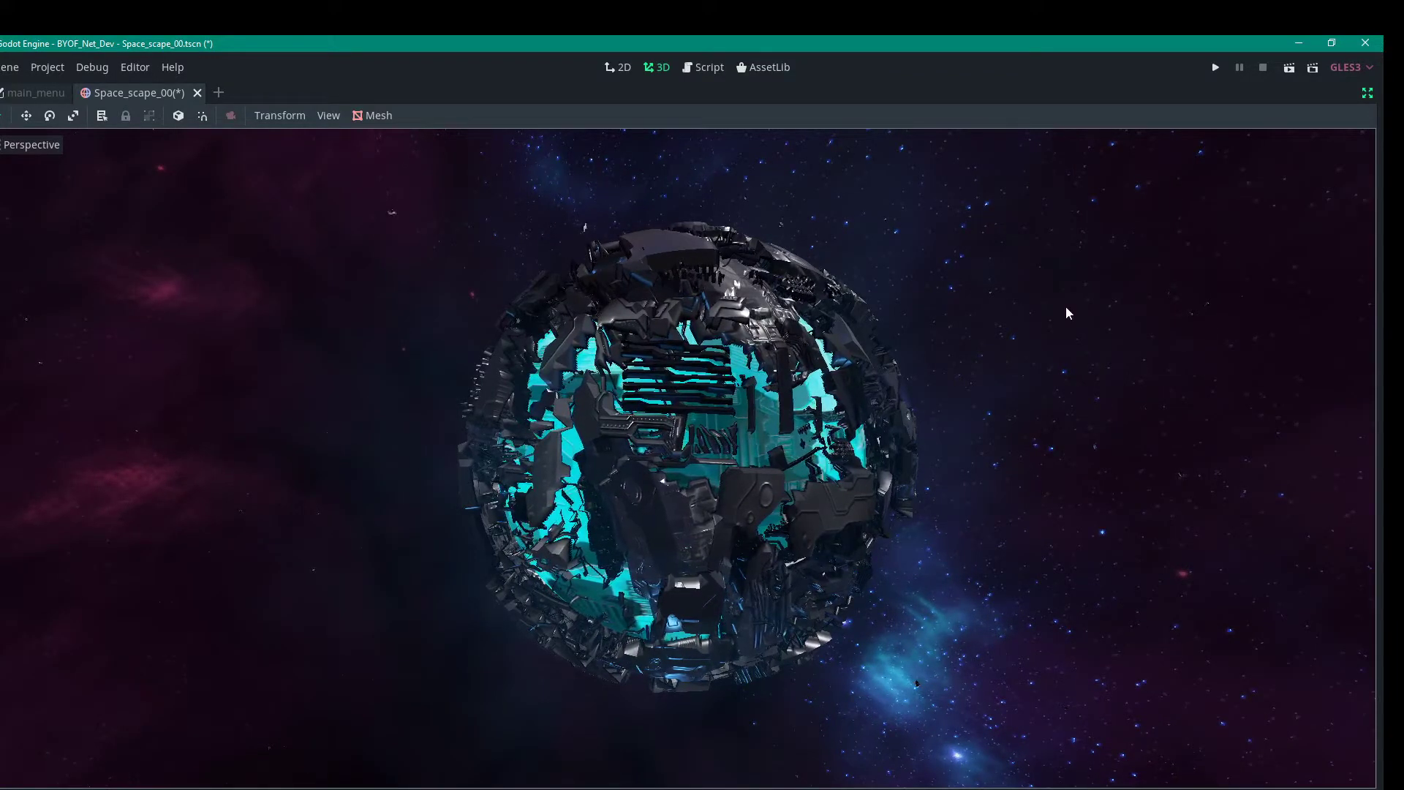
middle_click_drag(1066, 313, 816, 462)
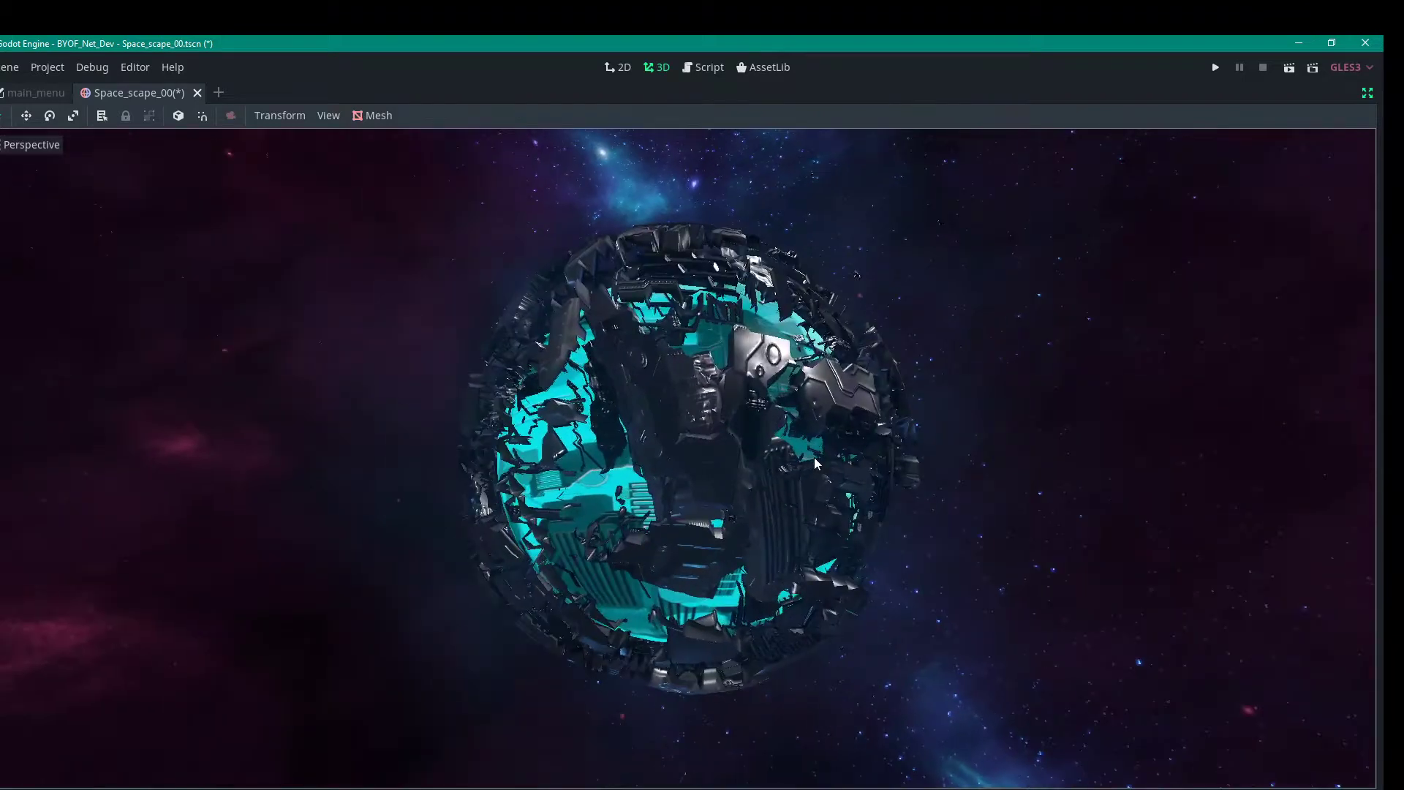
Run the project and set the player colour to bright green in the start screen
left_click(1215, 68)
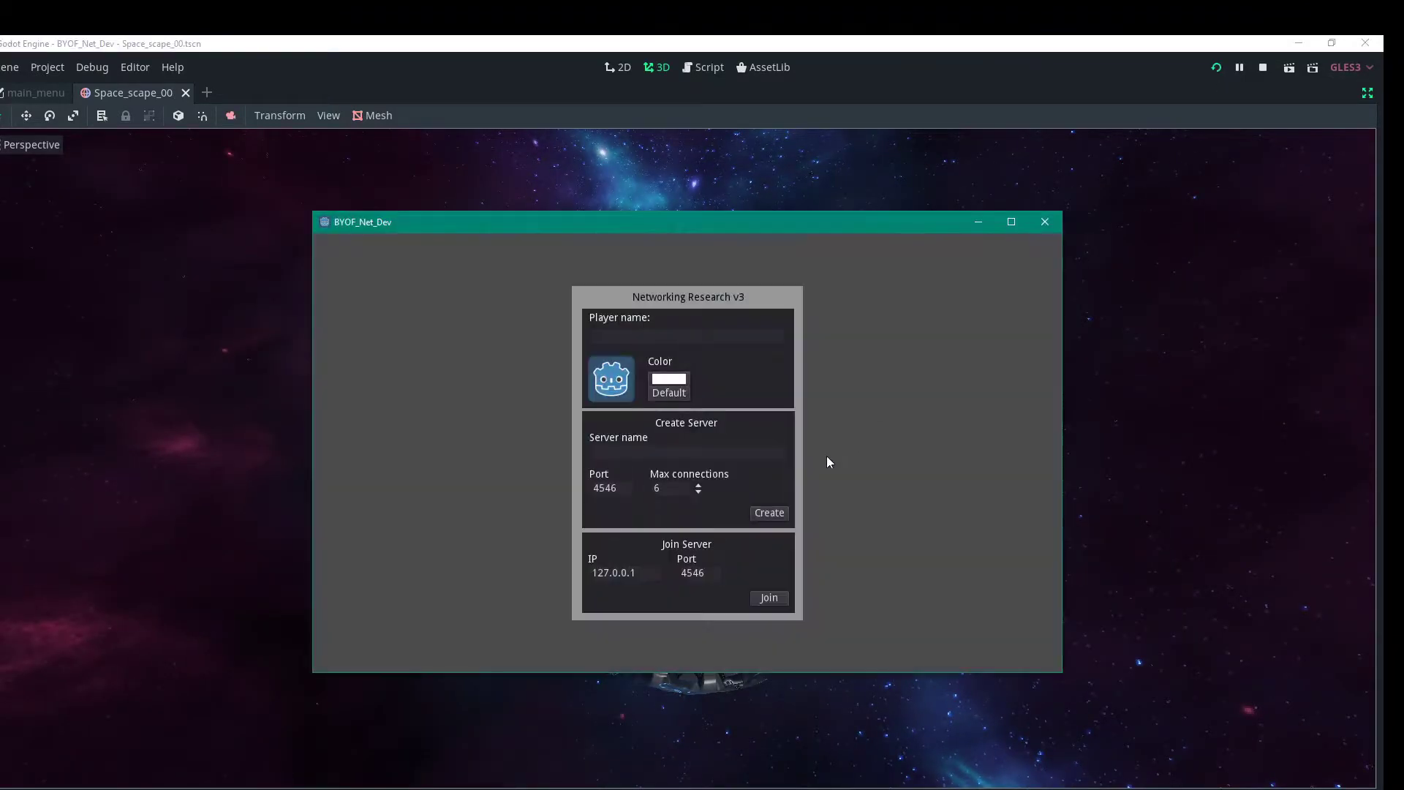
left_click(677, 381)
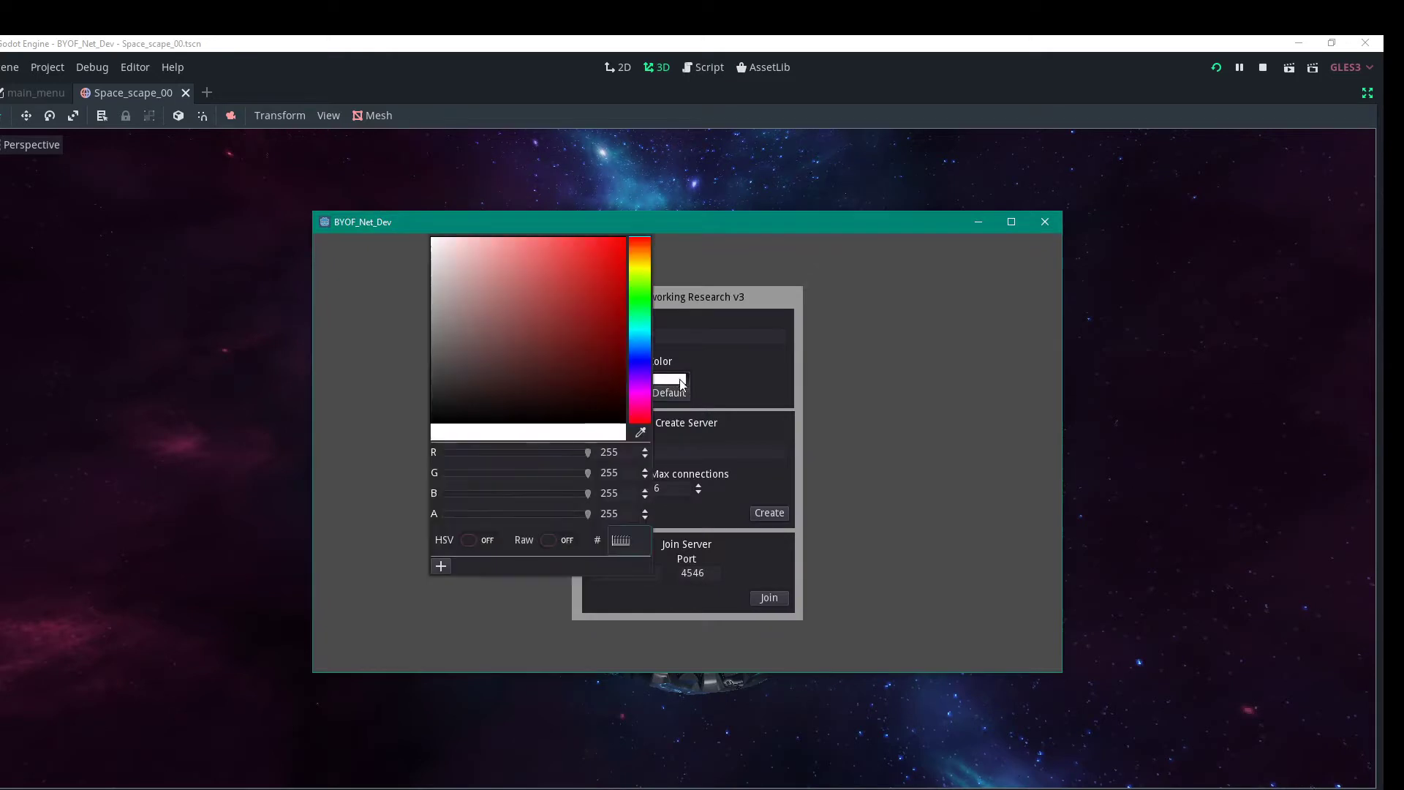
left_click(644, 313)
left_click(650, 288)
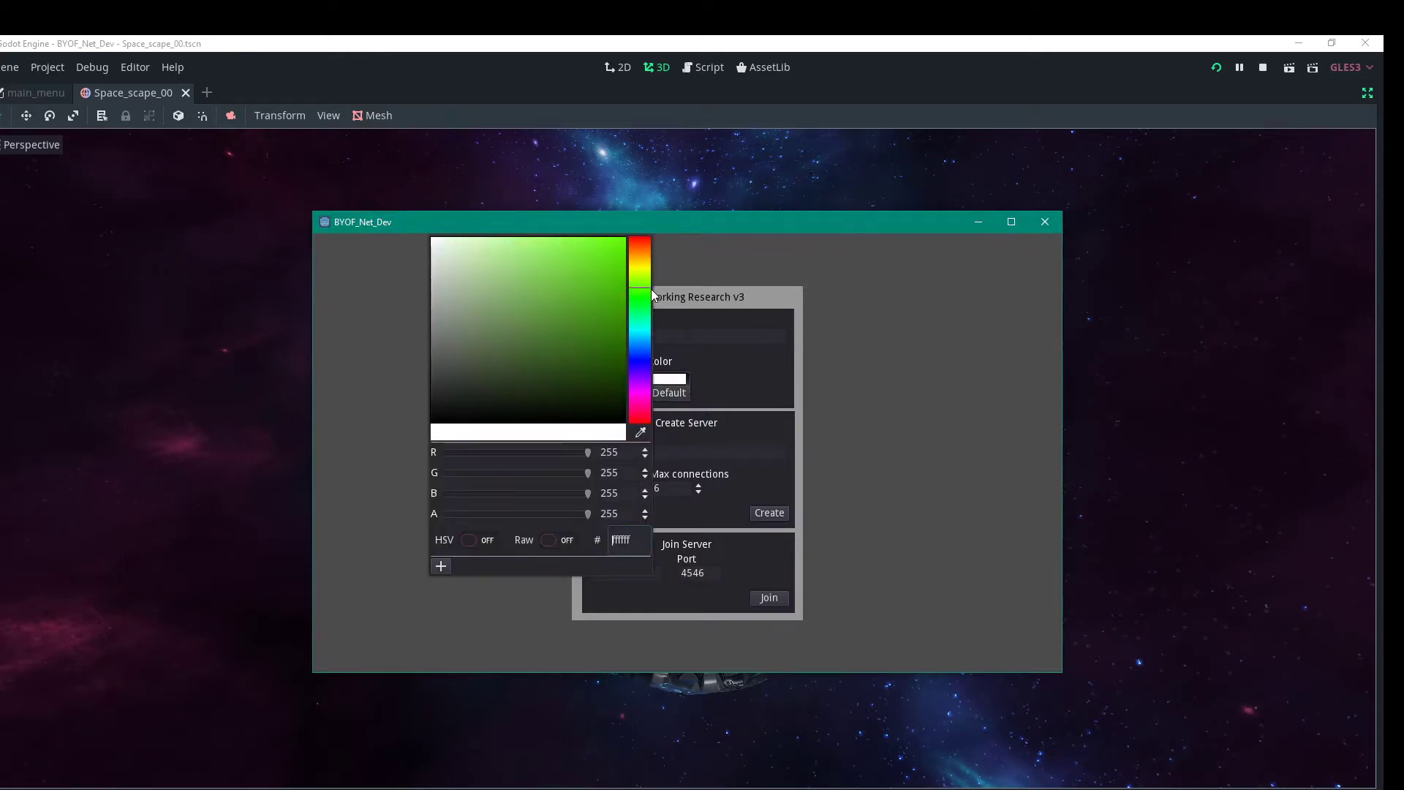
left_click_drag(614, 269, 635, 234)
left_click(784, 336)
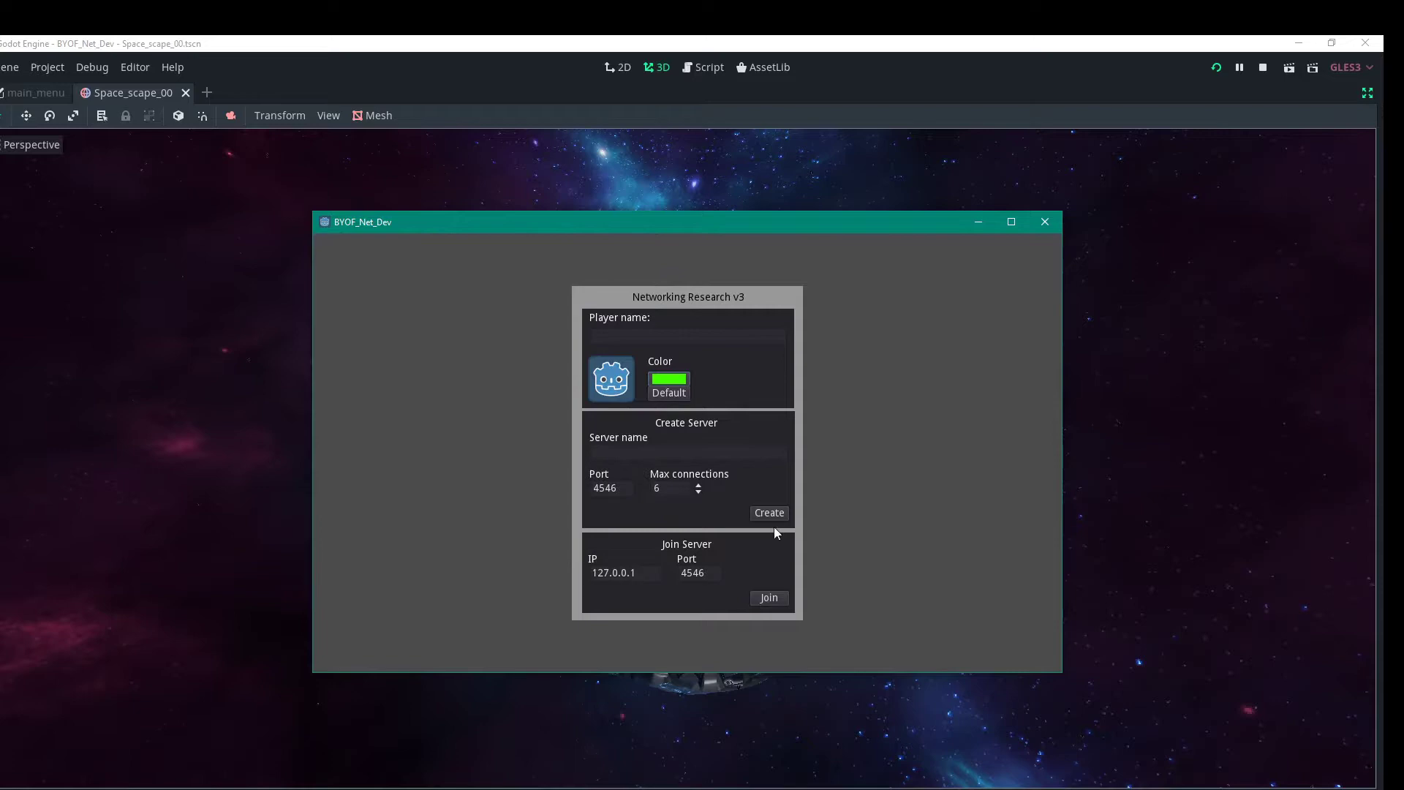
Create a server with the preset settings, maximize the game window and steer the ship toward the panelled sphere
left_click(779, 516)
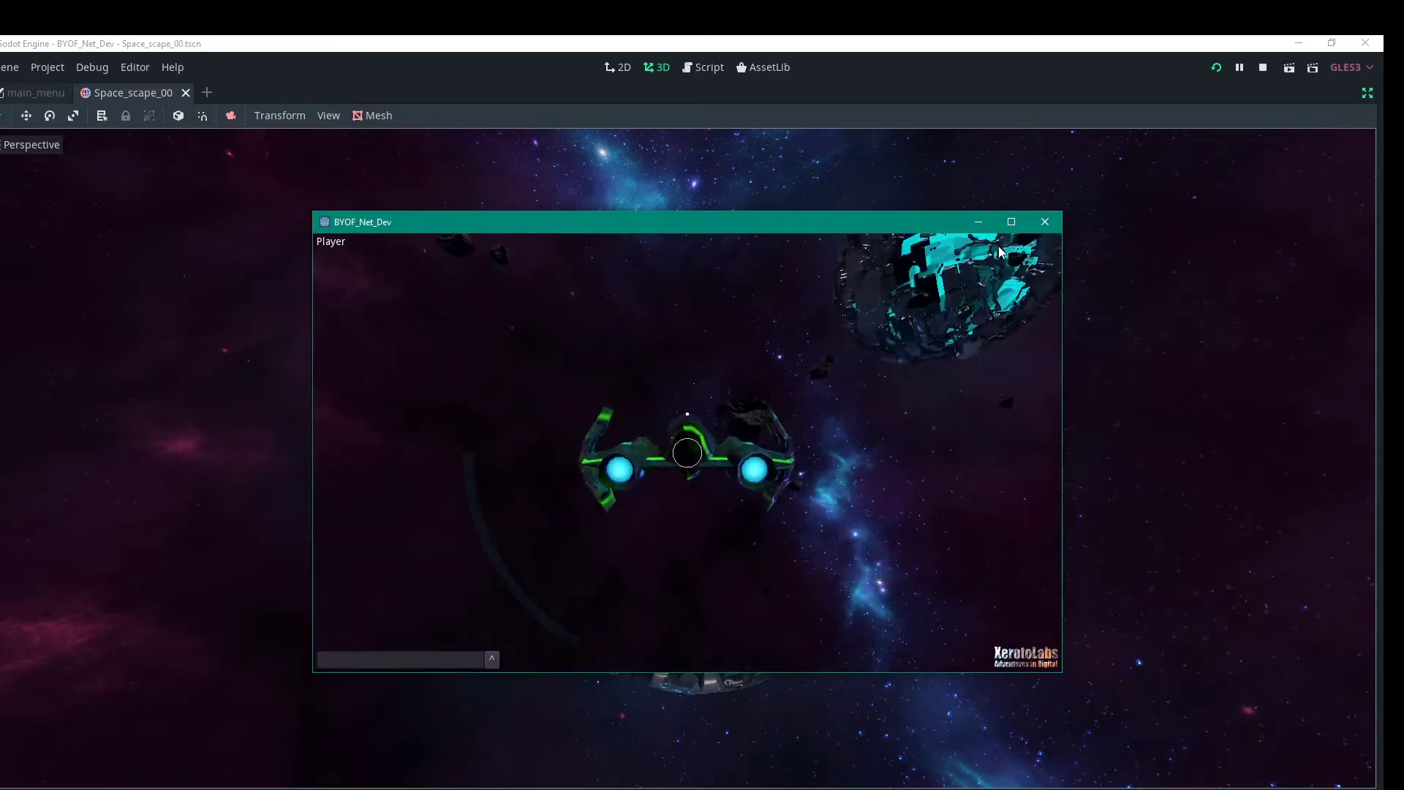
left_click(1011, 223)
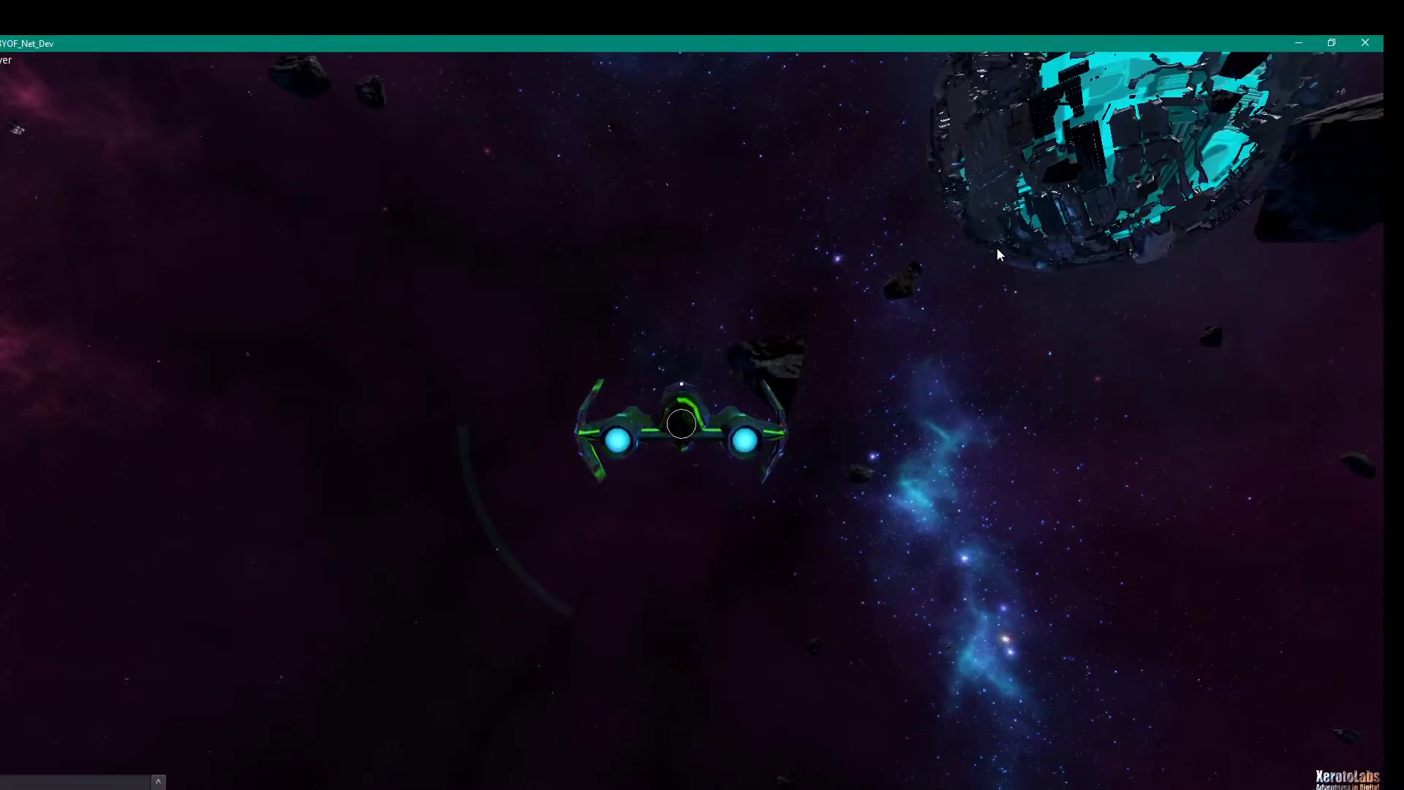
key("d")
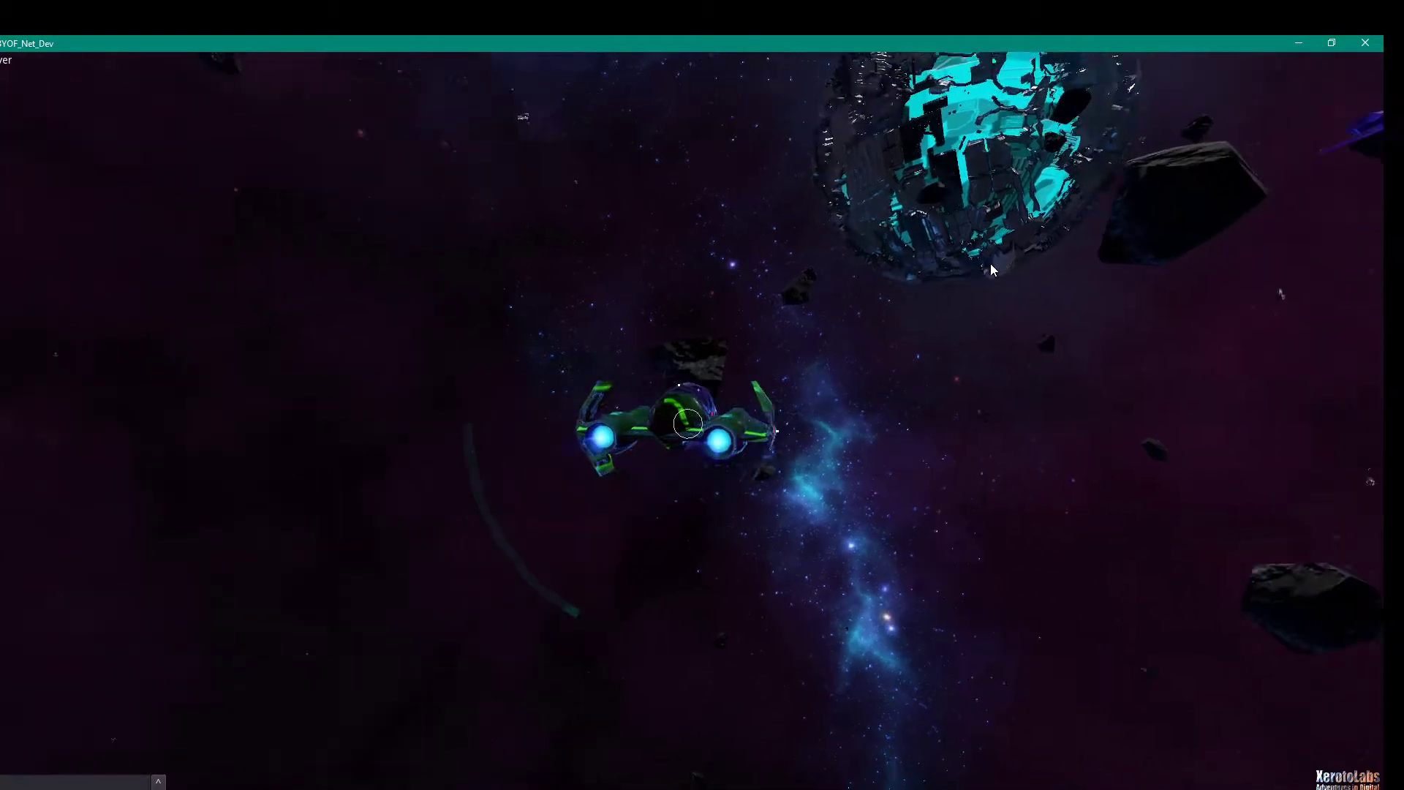
key("w")
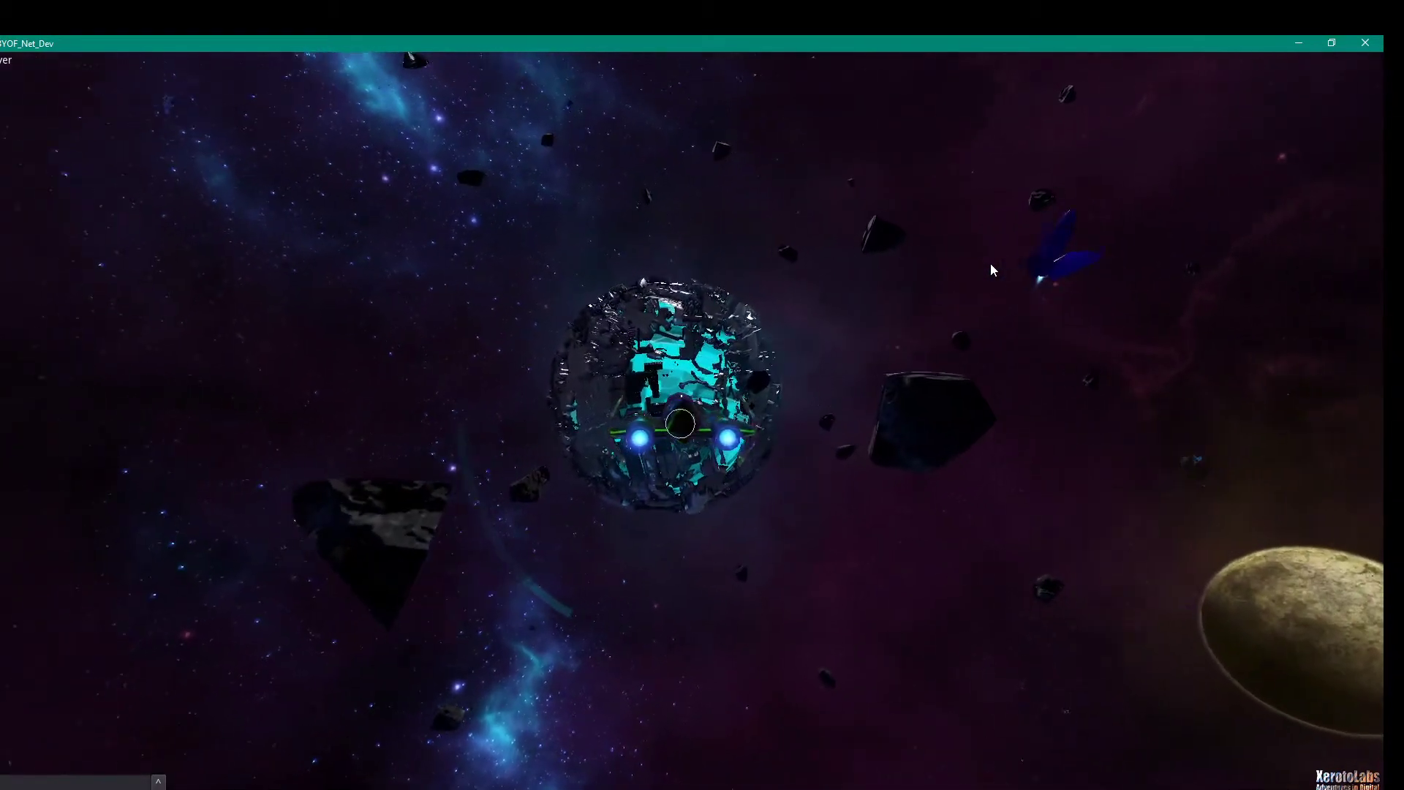
Manoeuvre the ship near the panelled sphere to view it in the running game from different directions
key("d")
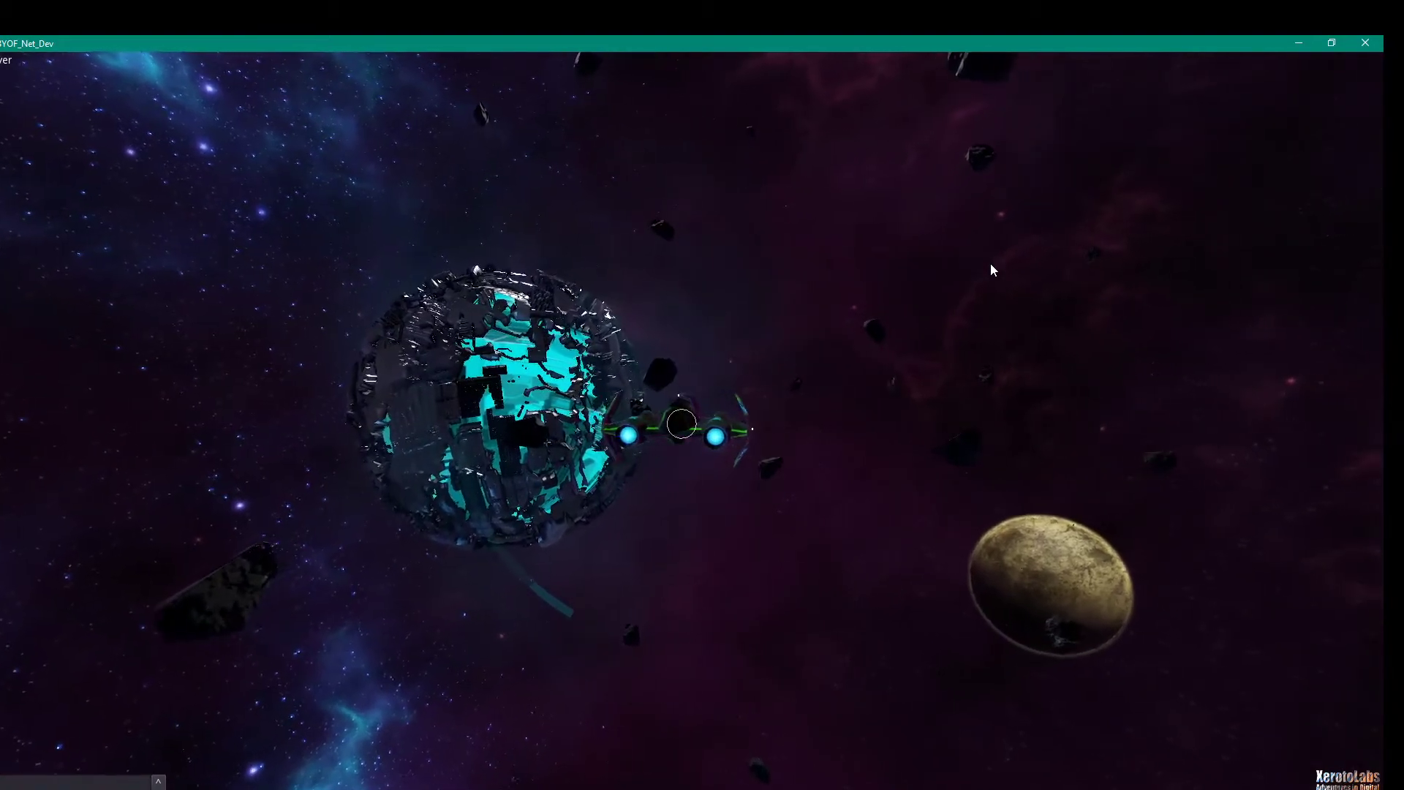
key("d")
key("q")
key("a")
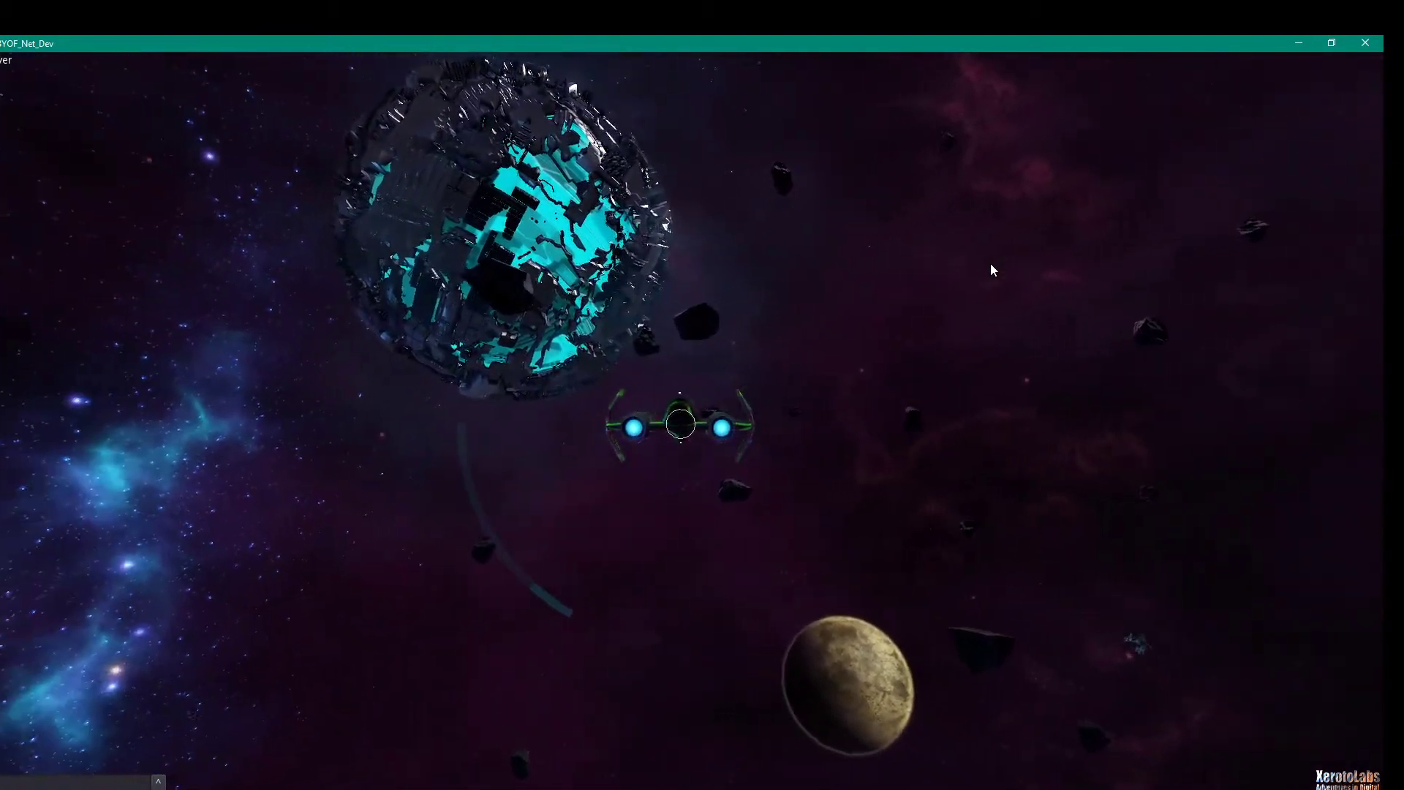
key("s")
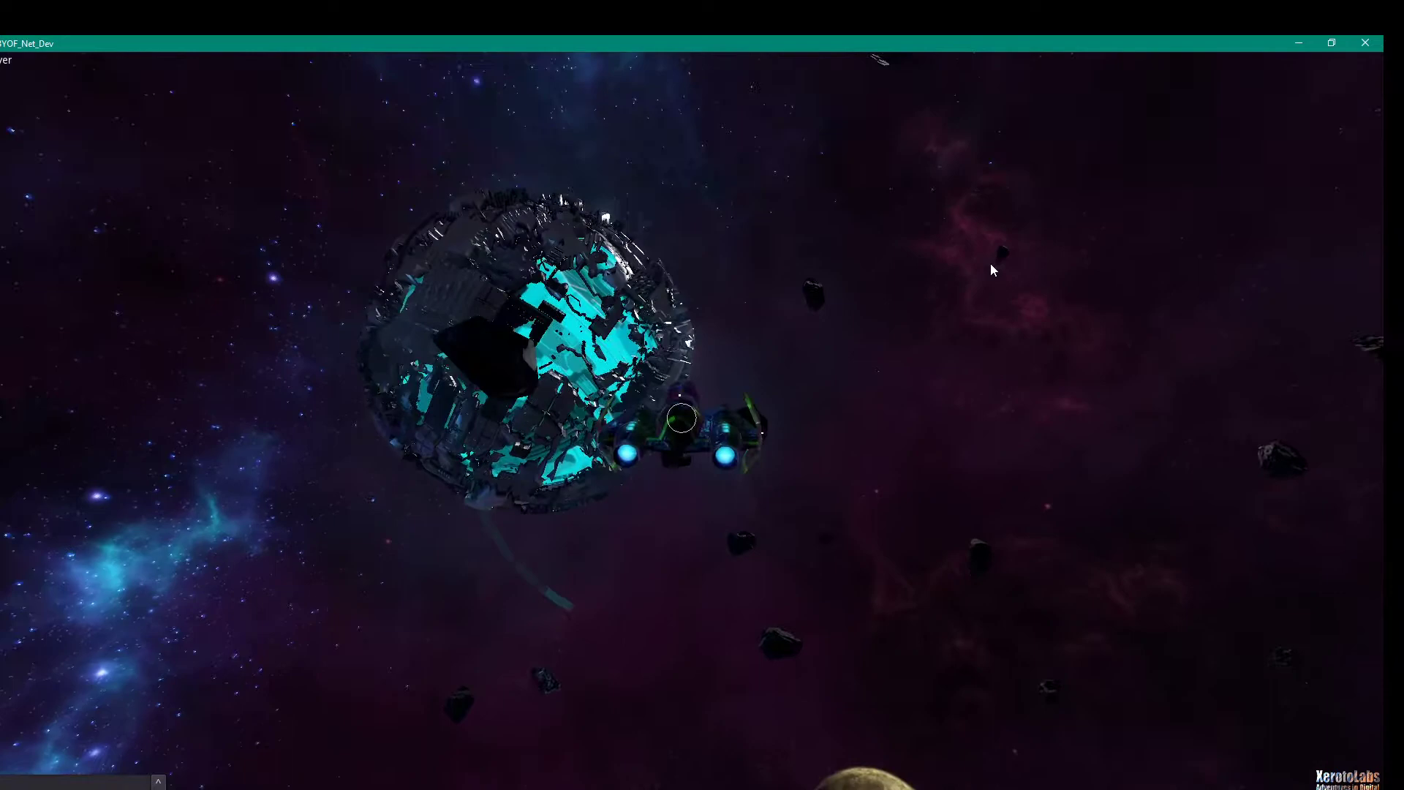
key("d")
key("e")
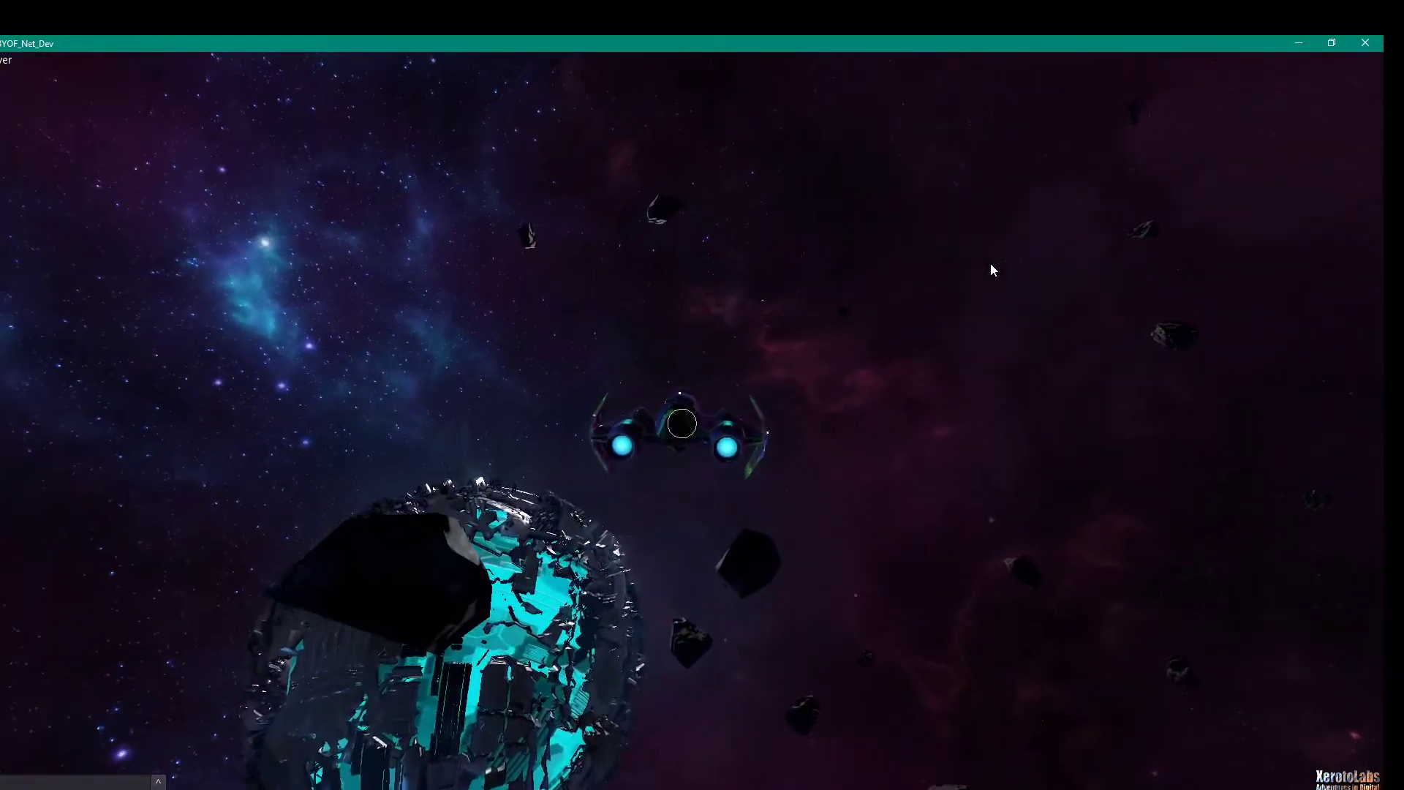
key("a")
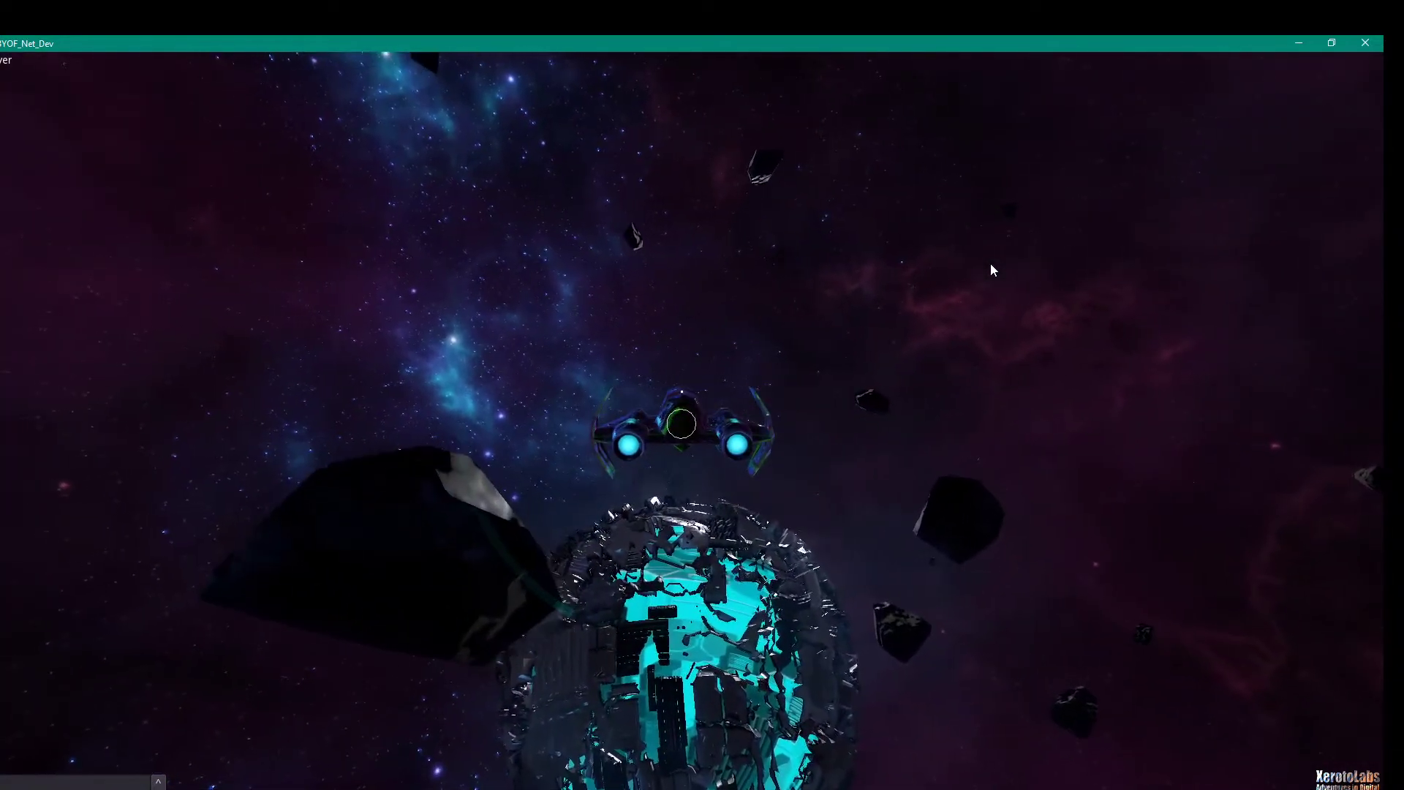
key("w")
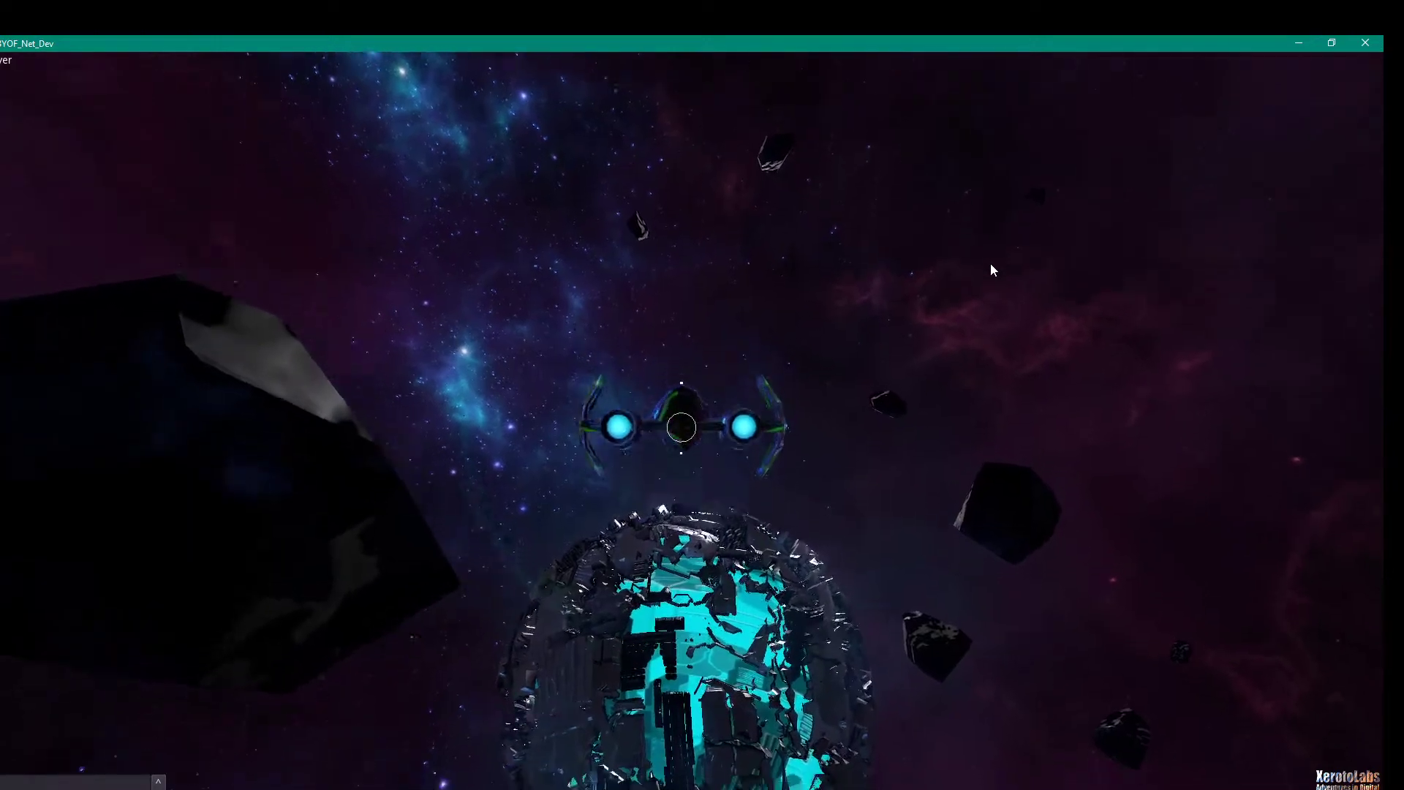
key("w")
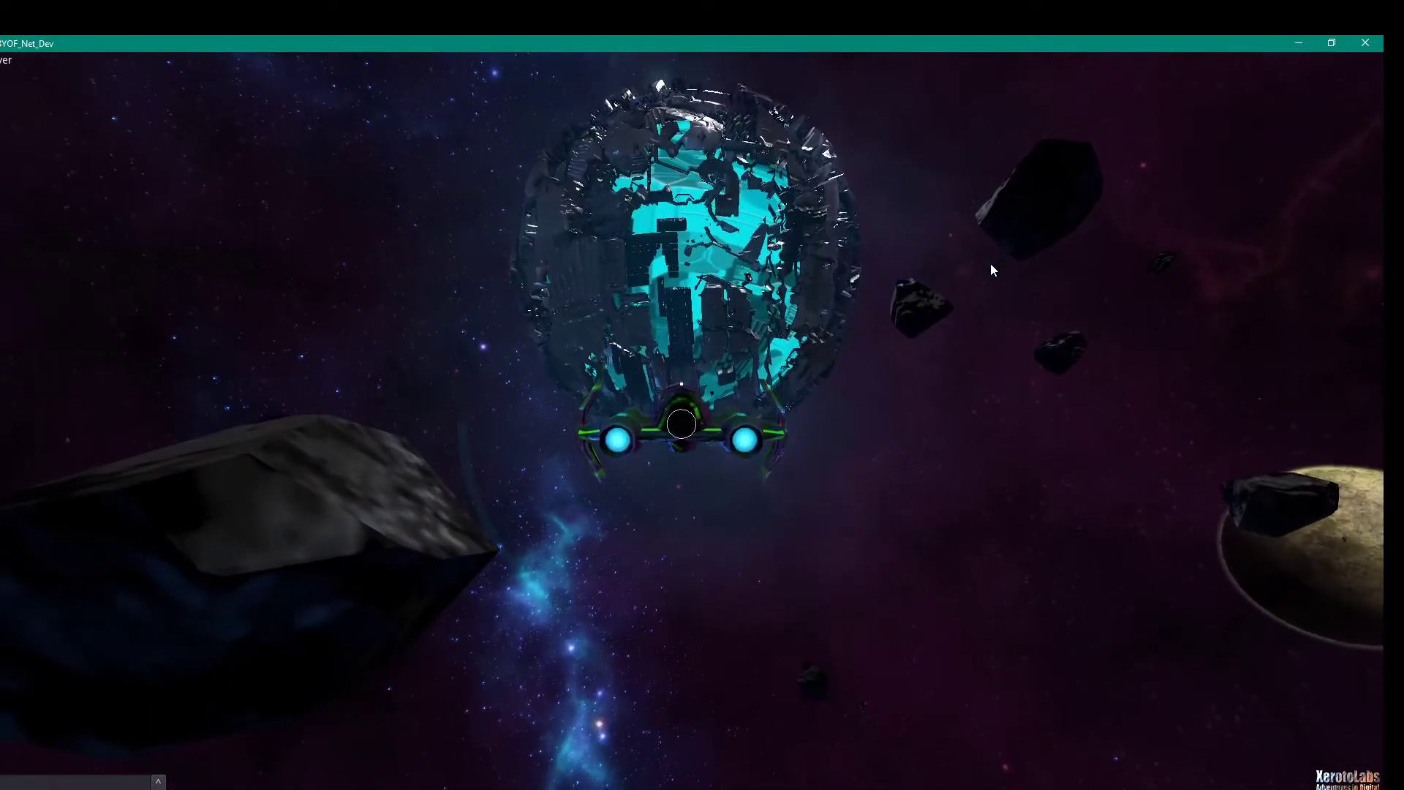
key("w")
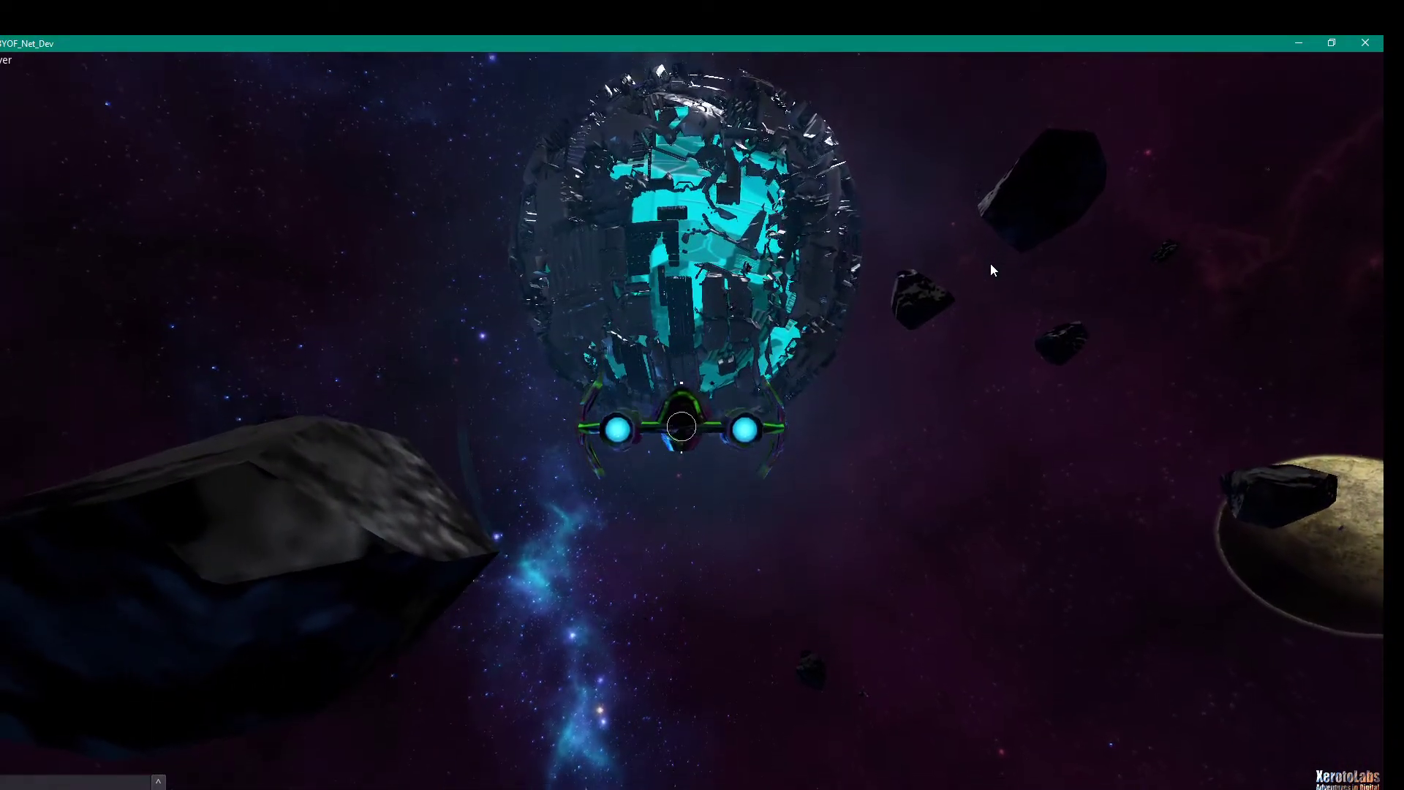
key("s")
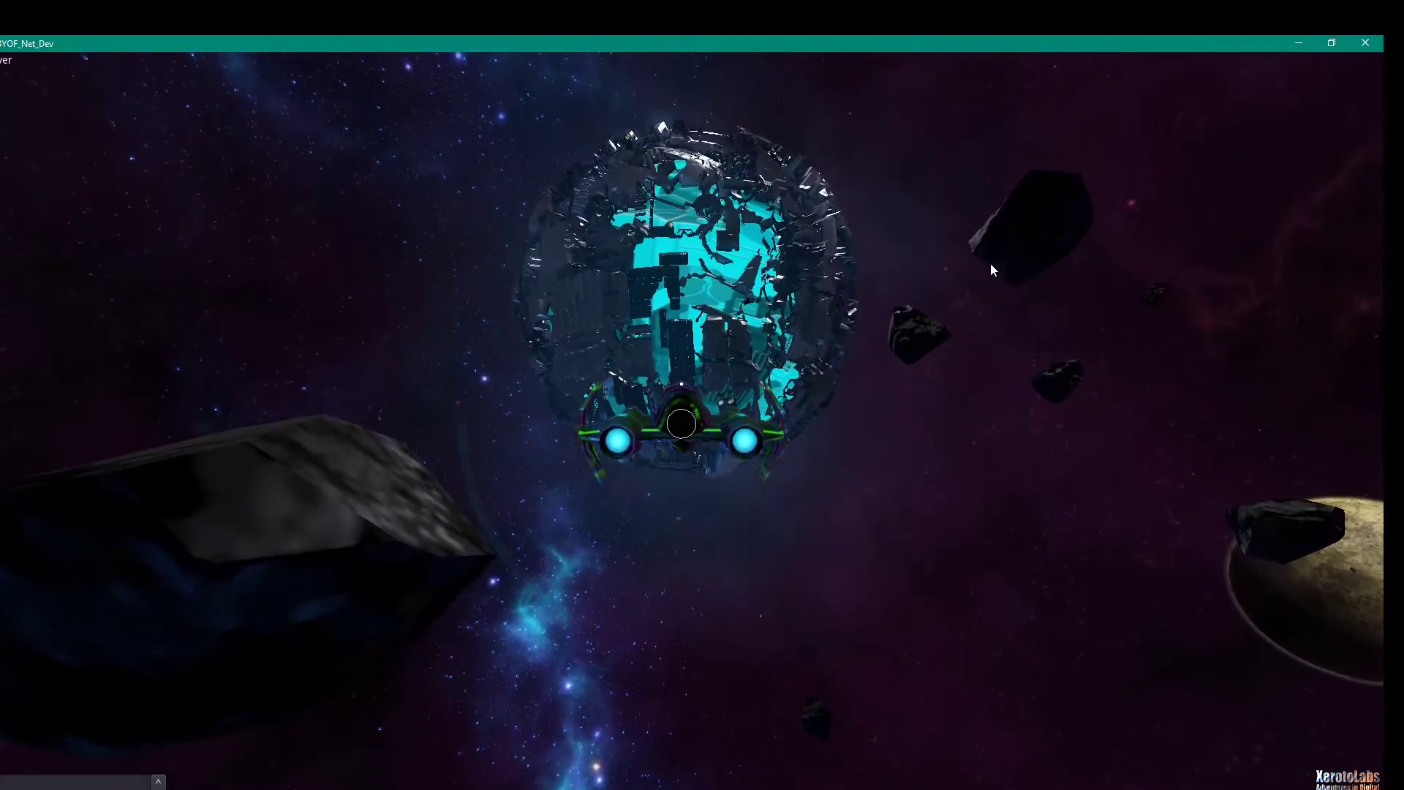
key("s")
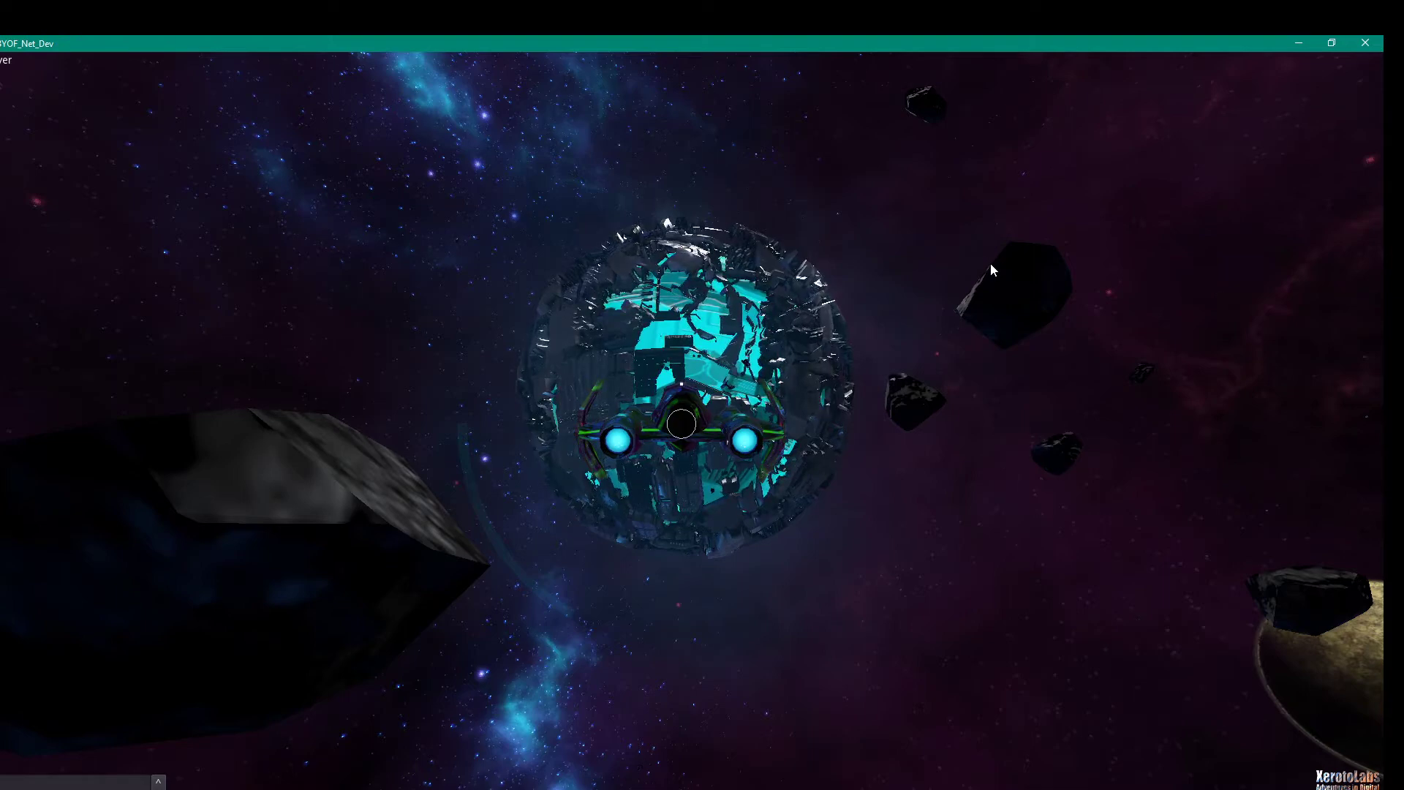
Turn the ship away from the sphere to look around at the planets and asteroids
key("a")
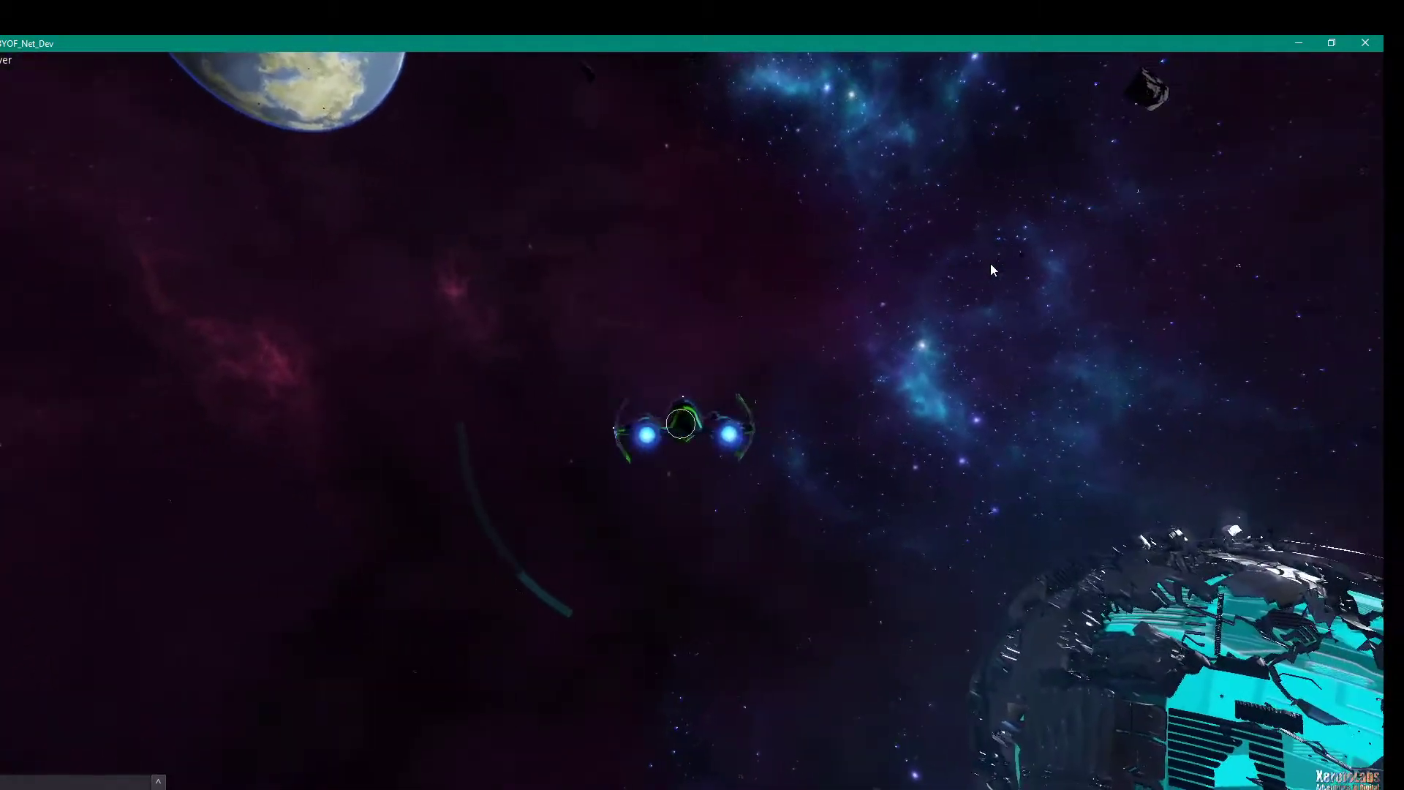
key("a")
key("a")
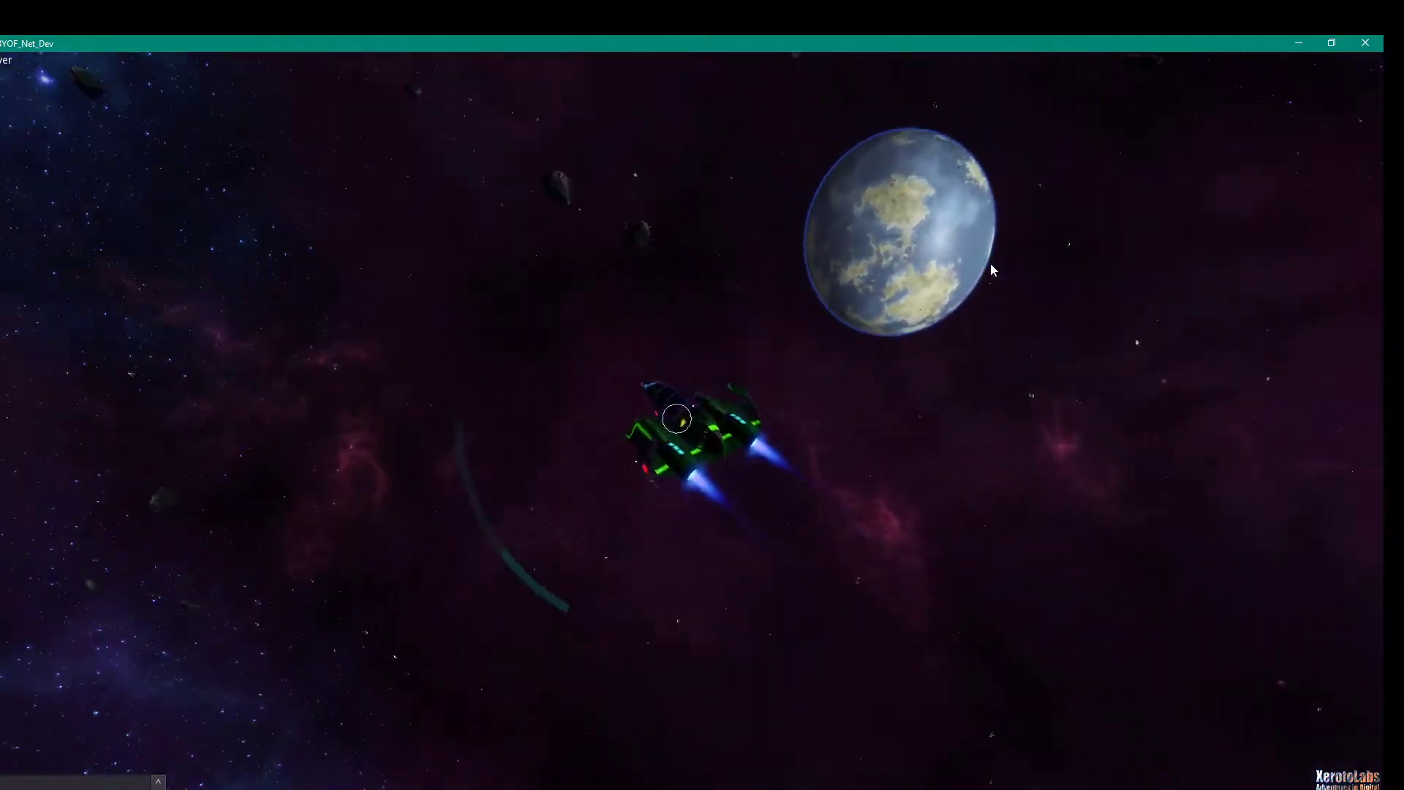
key("a")
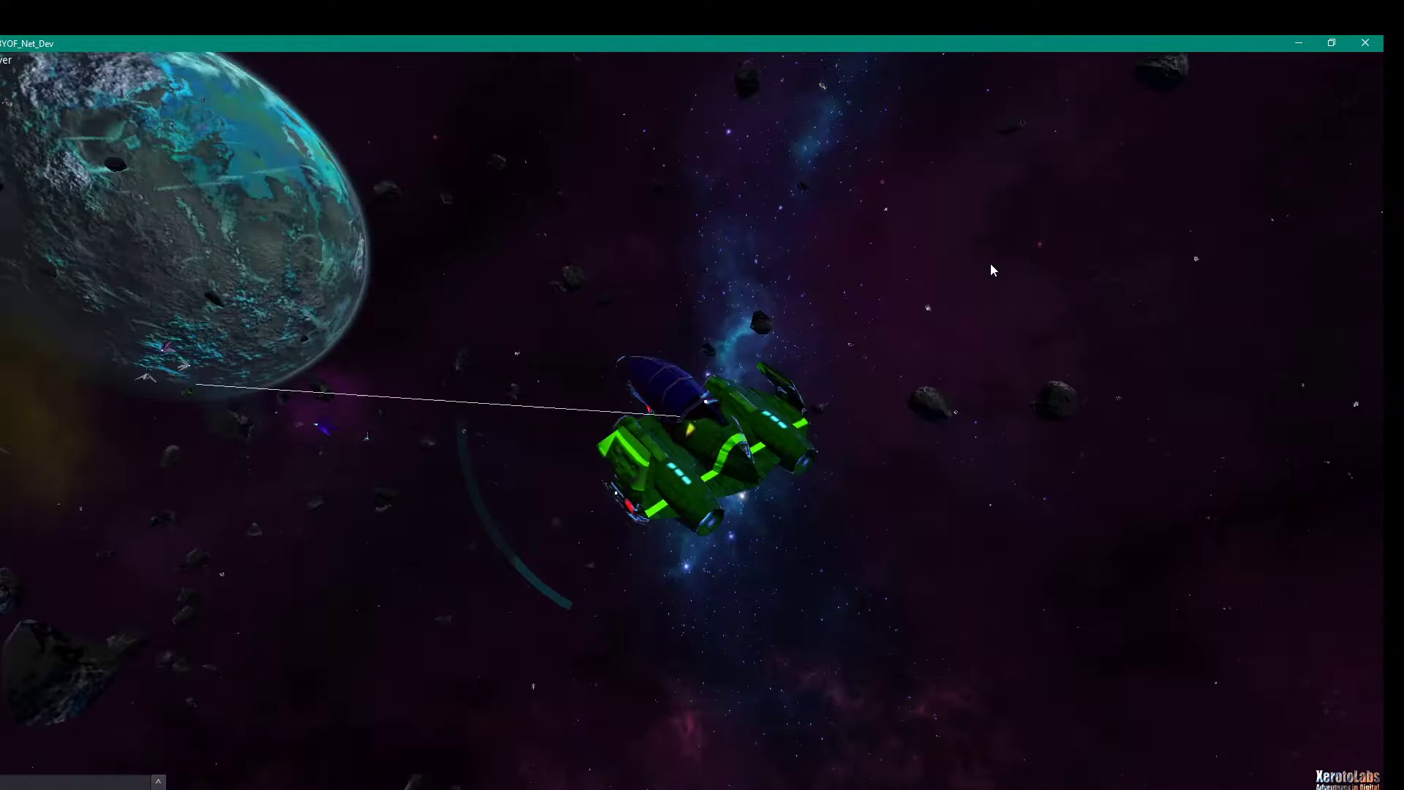
Turn the ship around near the turquoise planet to view it and the surrounding asteroids
key("a")
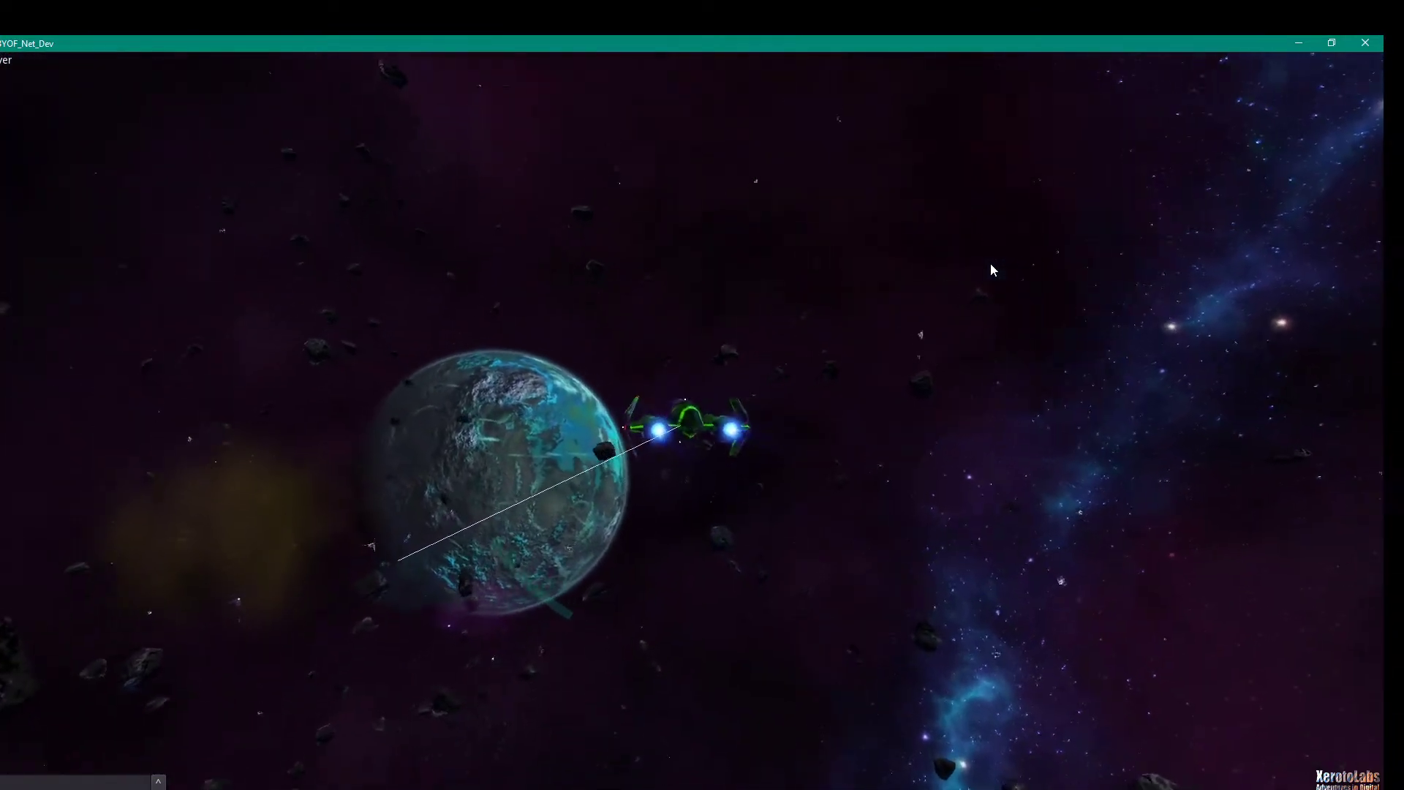
key("a")
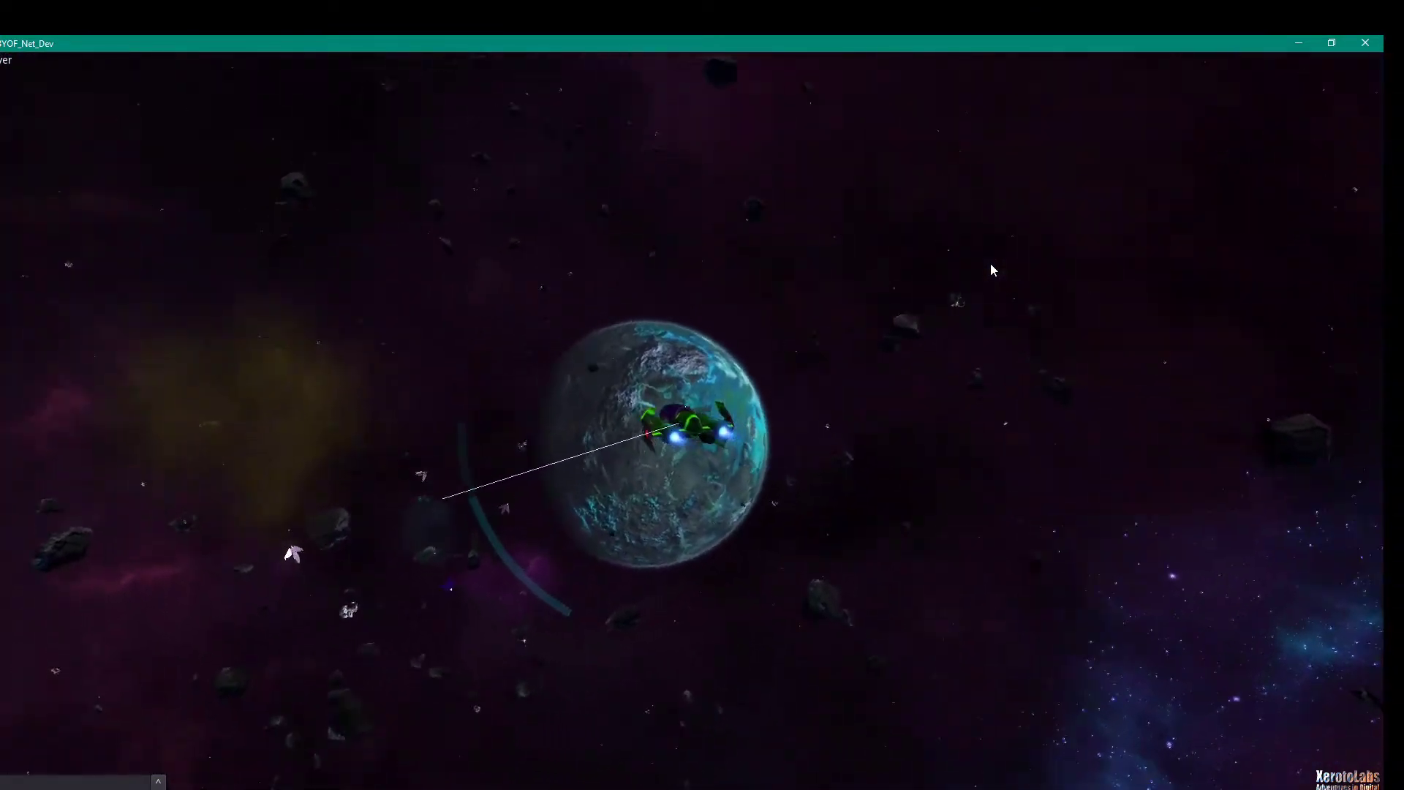
key("a")
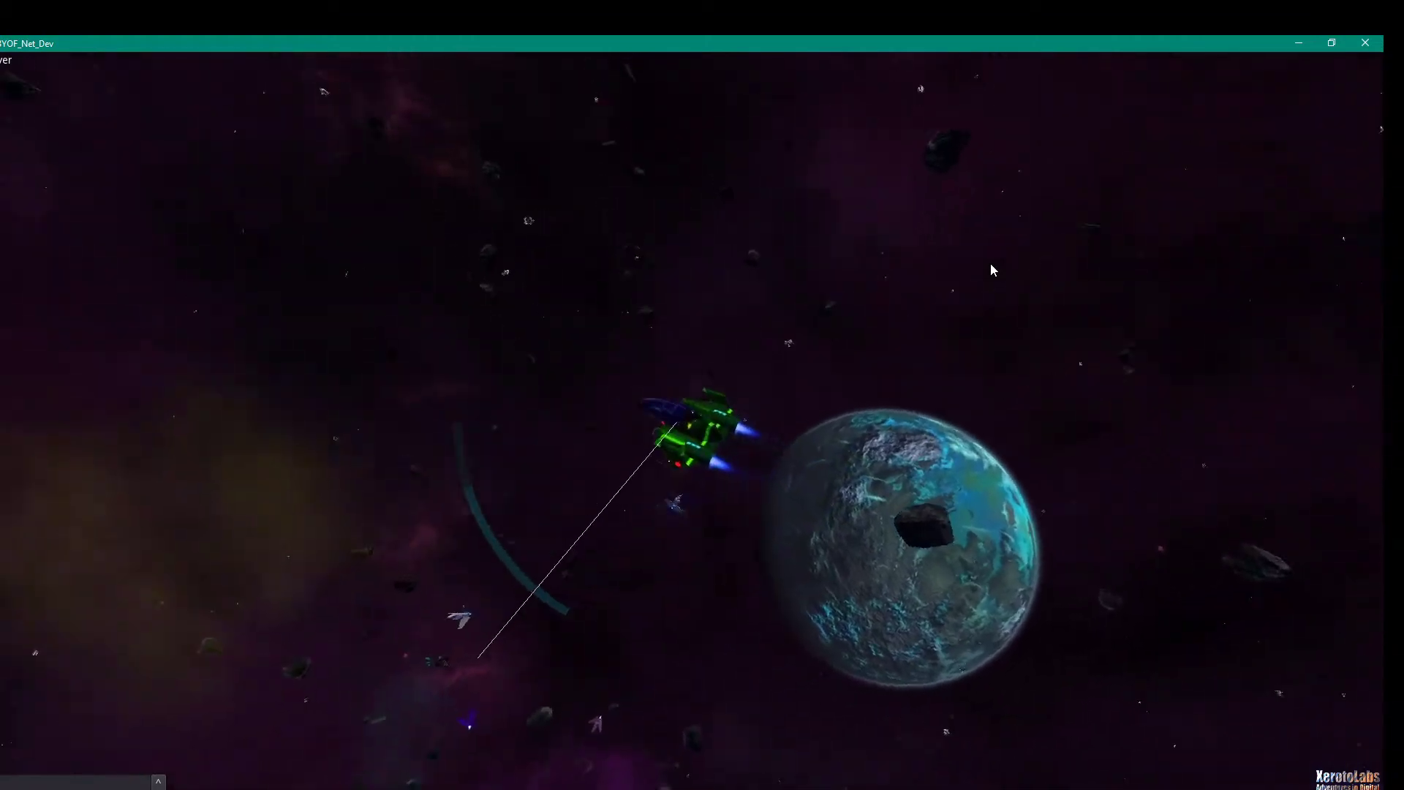
key("a")
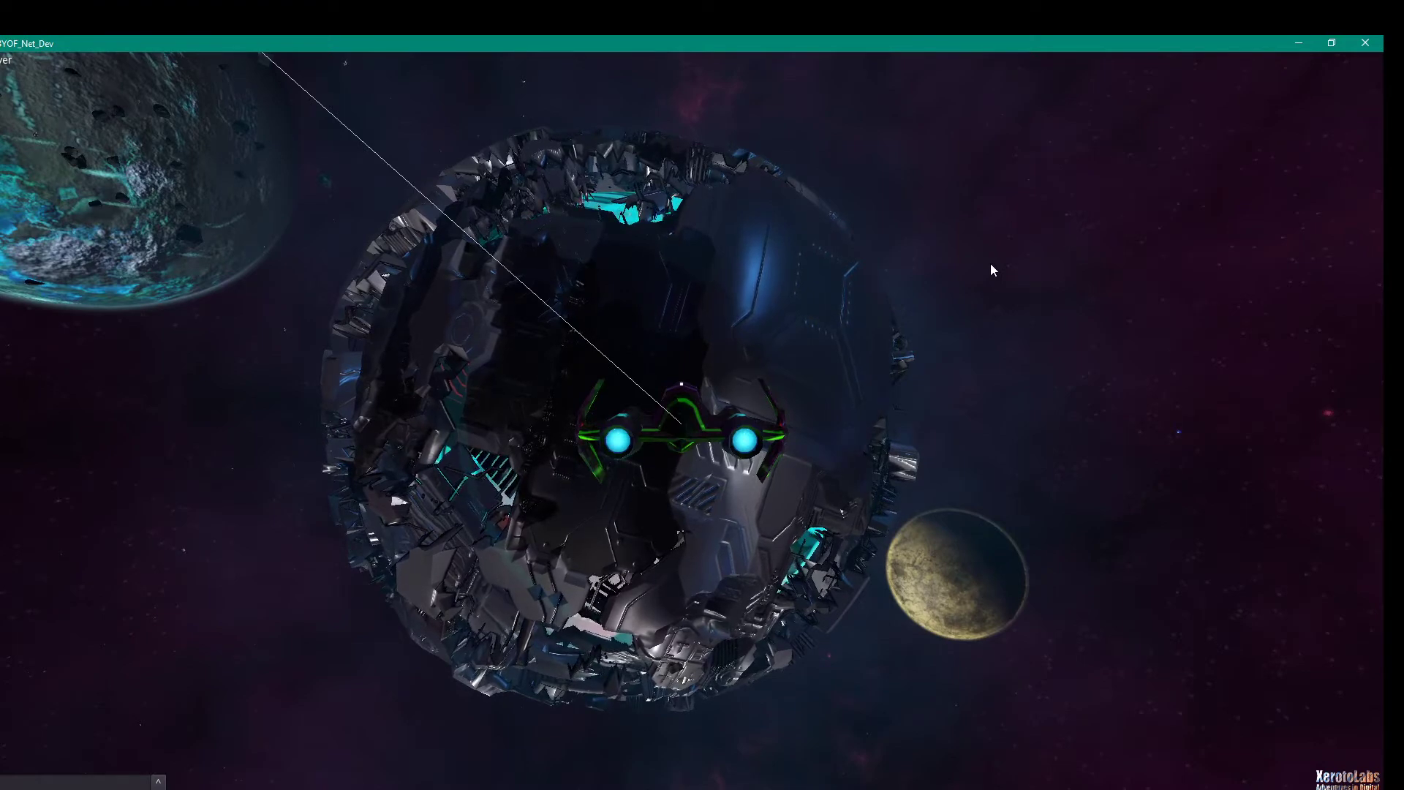
Steer the ship past the dark side of the panelled sphere and circle beside the turquoise planet
key("a")
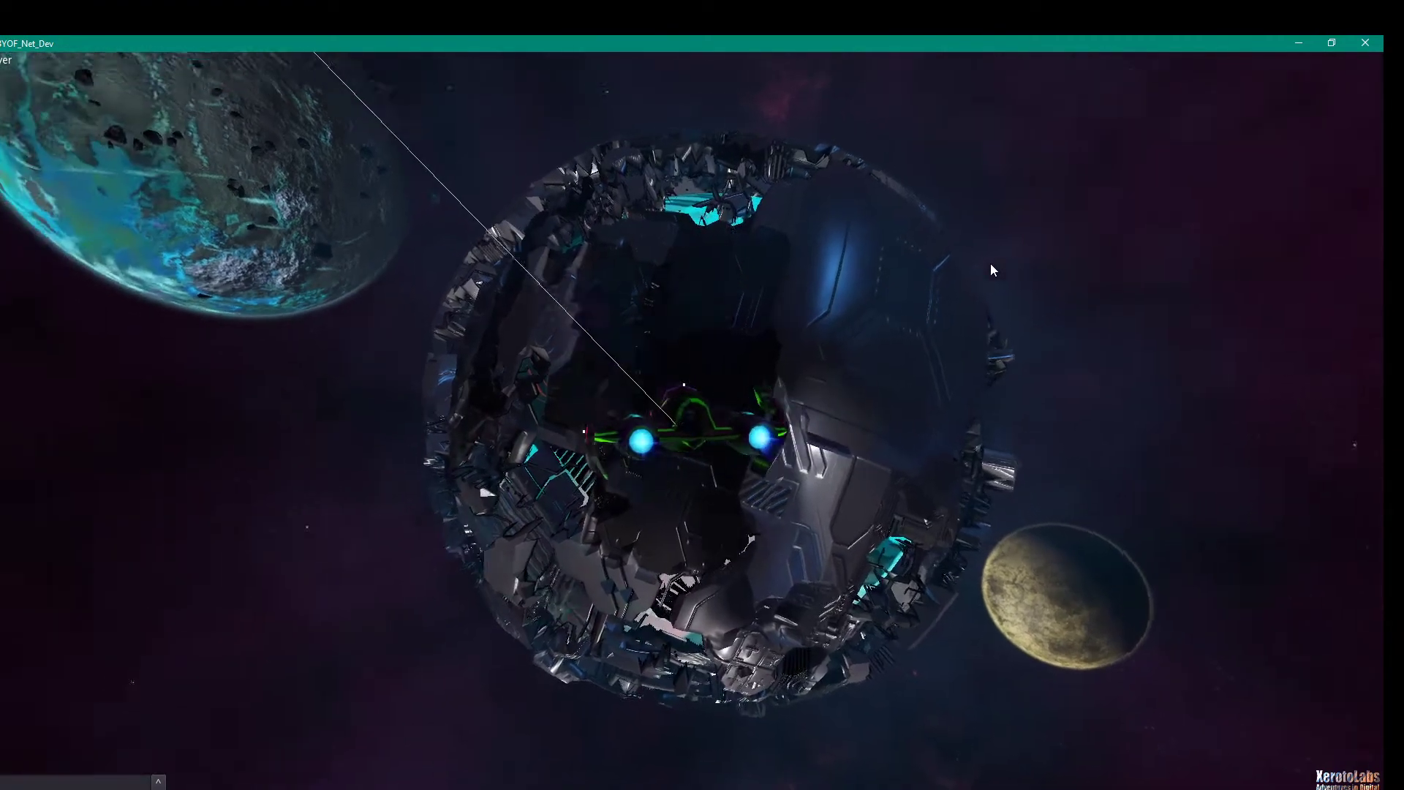
key("w")
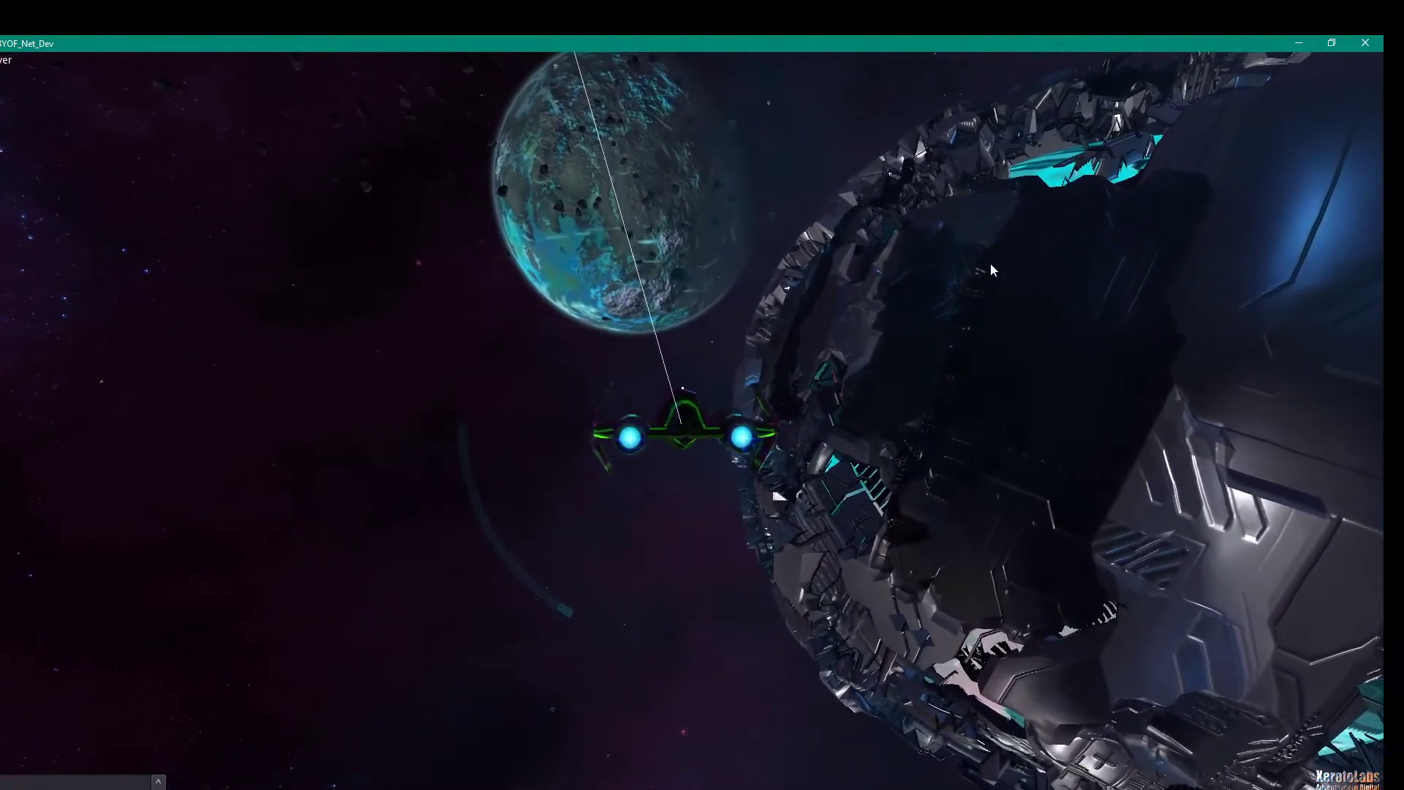
key("w")
key("a")
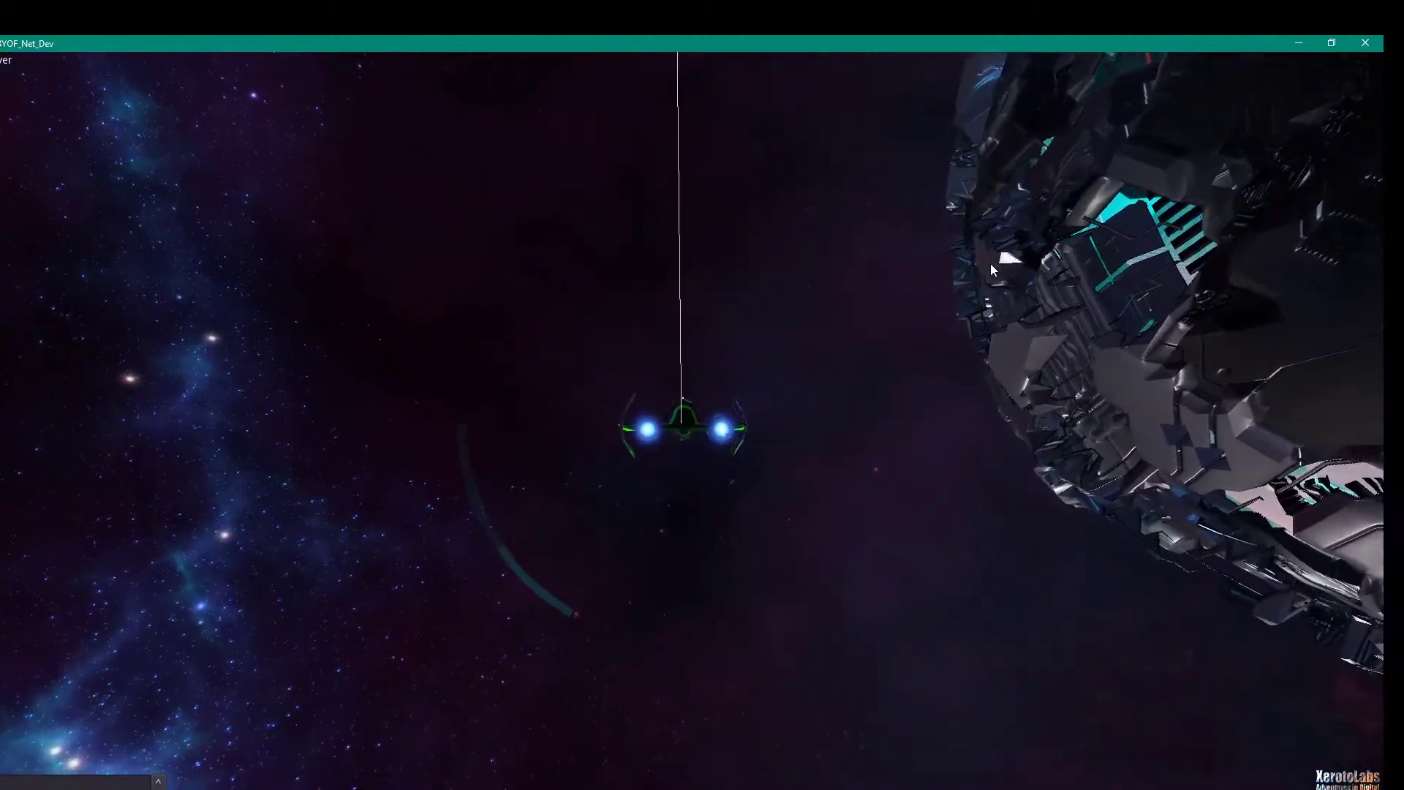
key("s")
key("a")
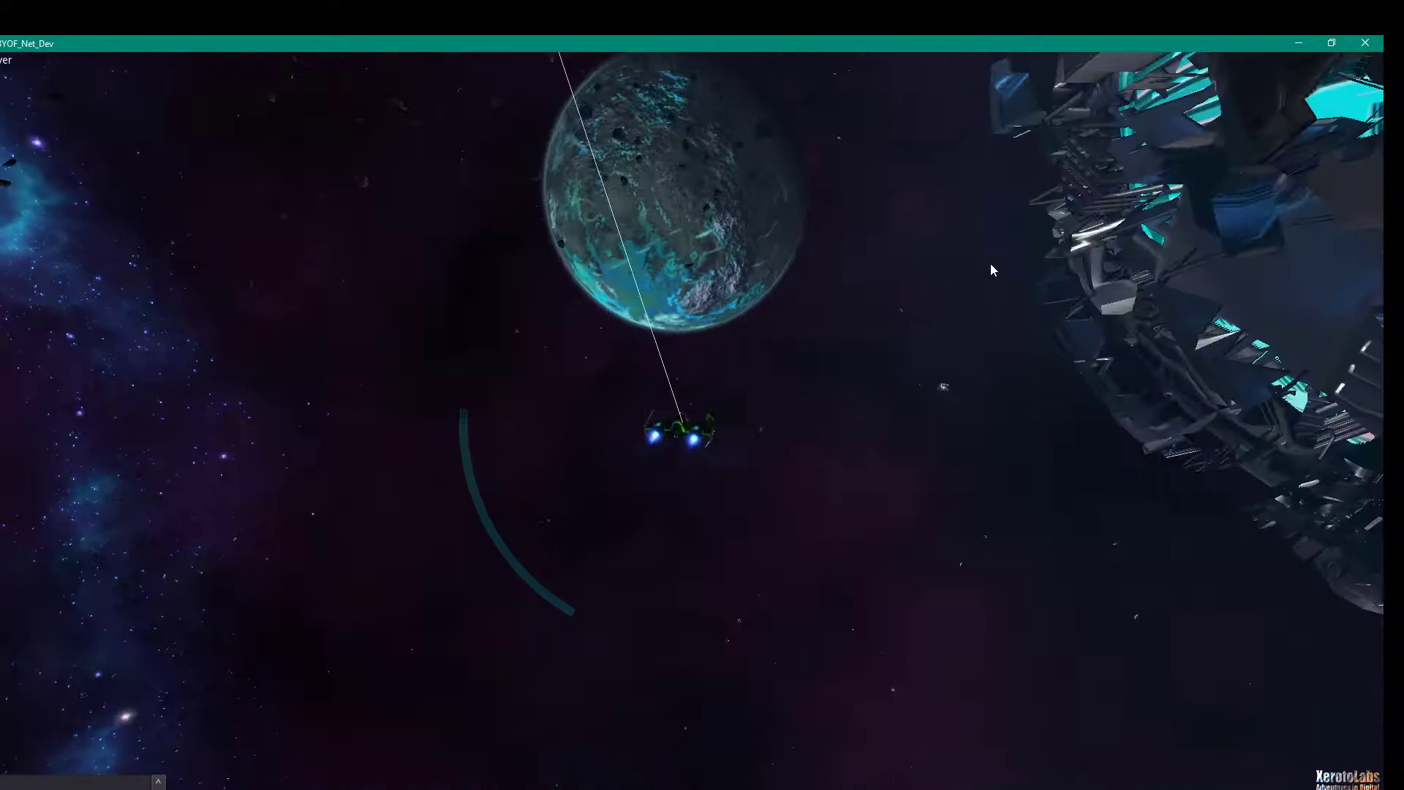
key("d")
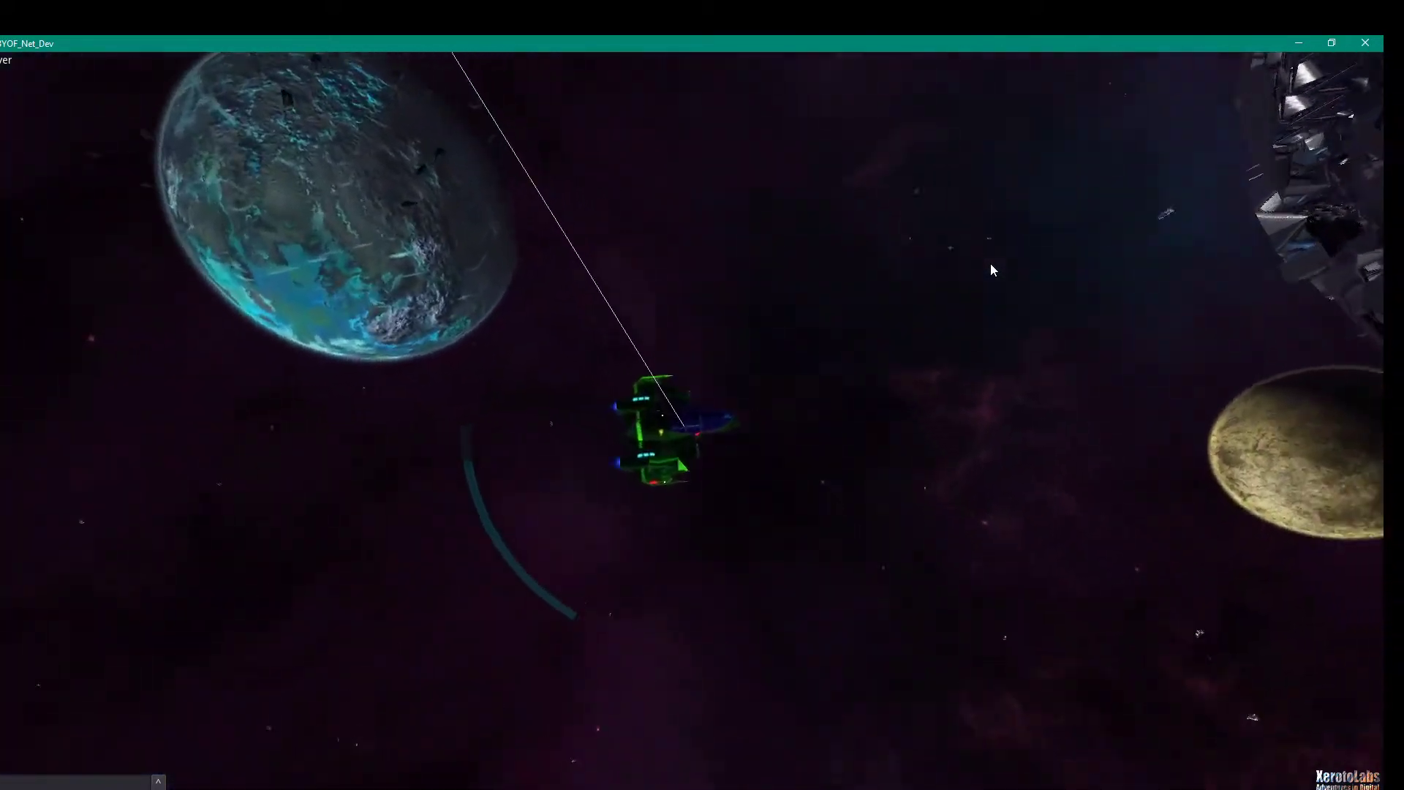
Turn the ship back to the sphere and fly past the side with its exposed cyan core
key("s")
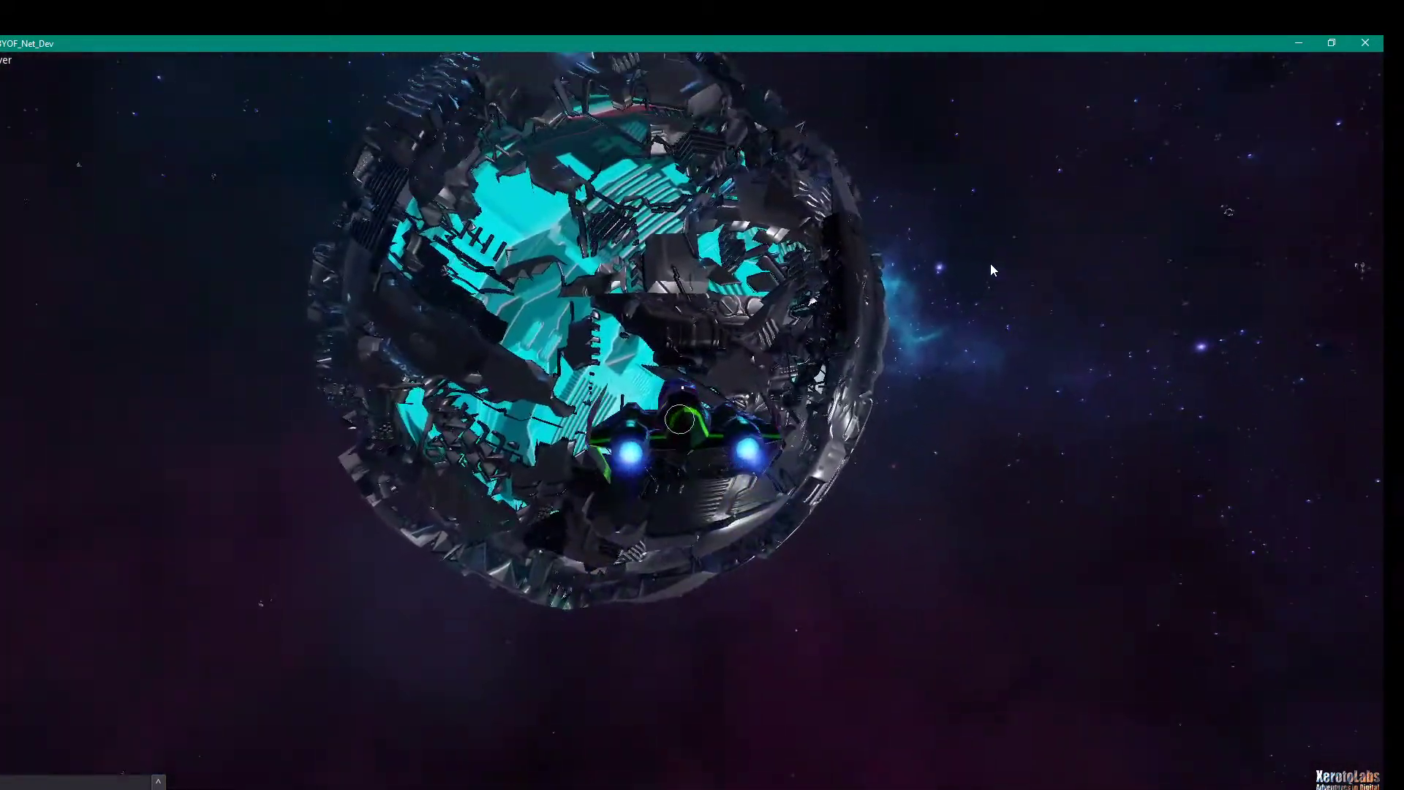
key("a")
key("a")
key("s")
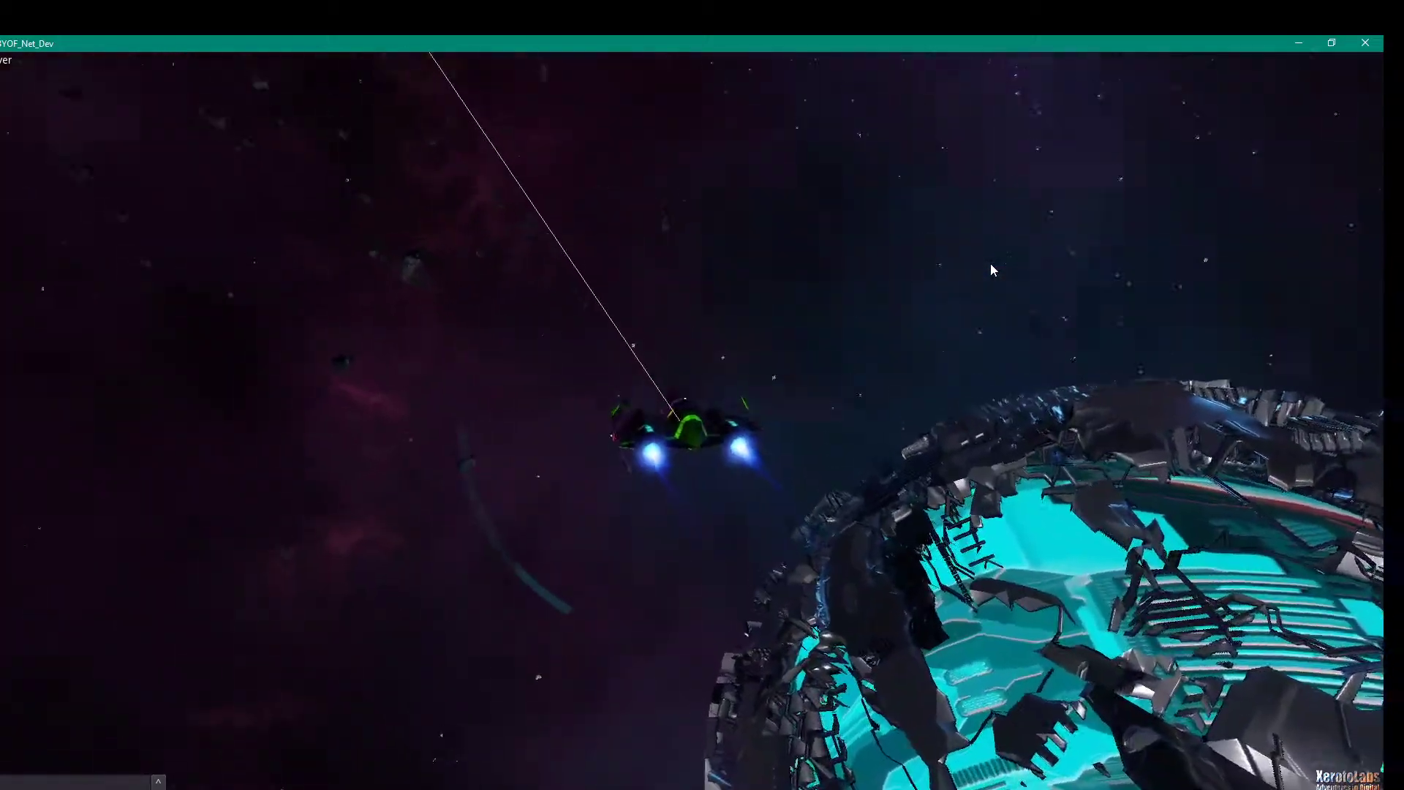
key("s")
key("a")
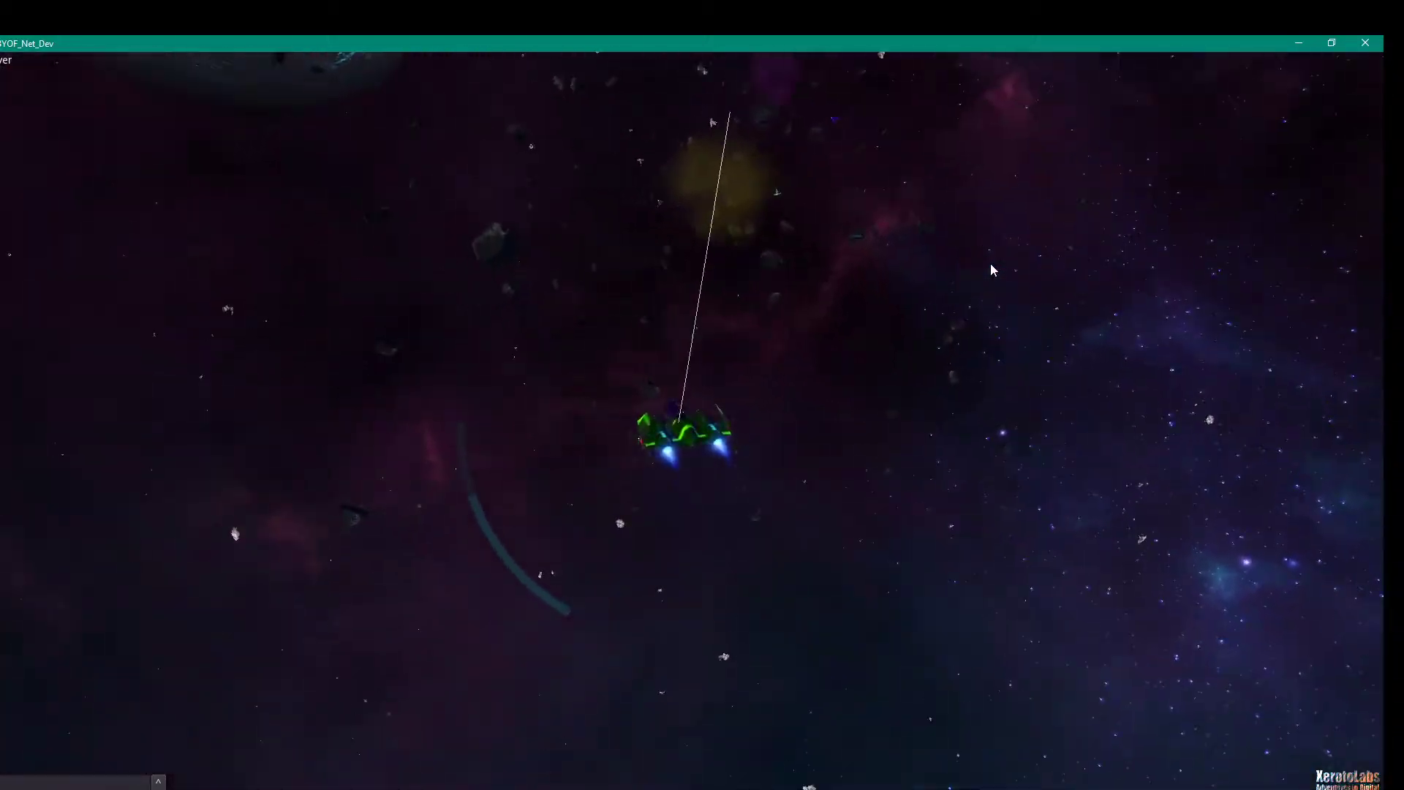
Fly a loop through the asteroid field and the yellow nebula, and bring the ship back facing the sphere
key("d")
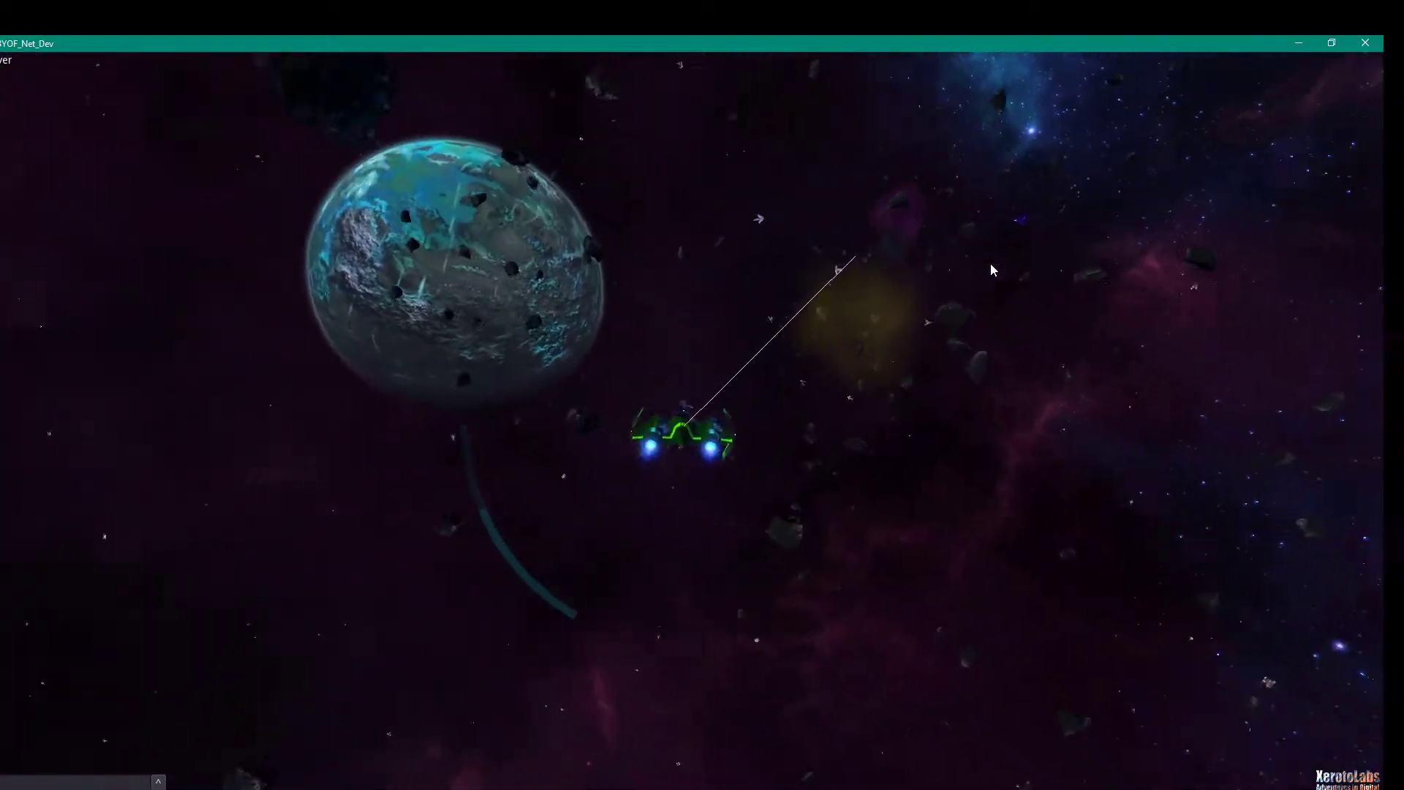
key("s")
key("d")
key("s")
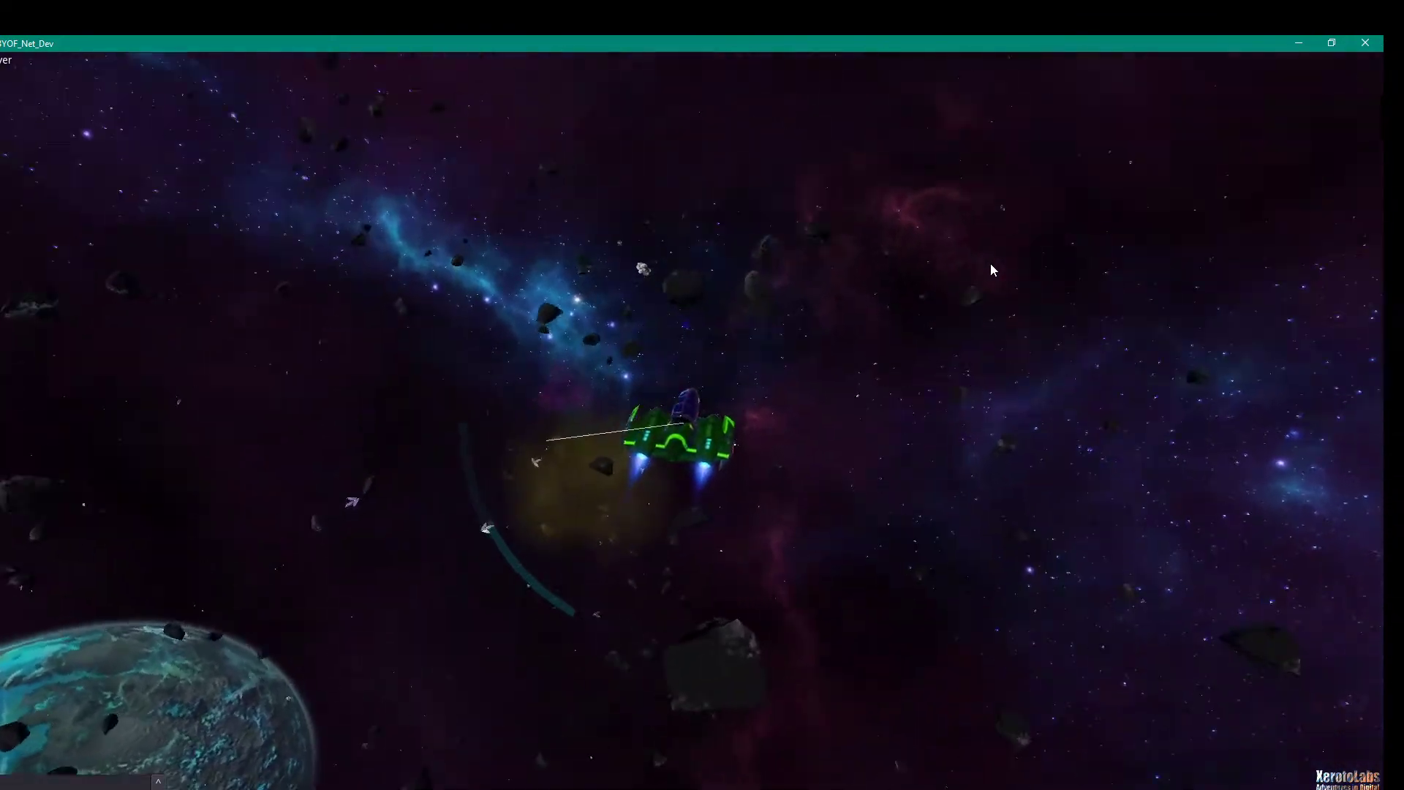
key("d")
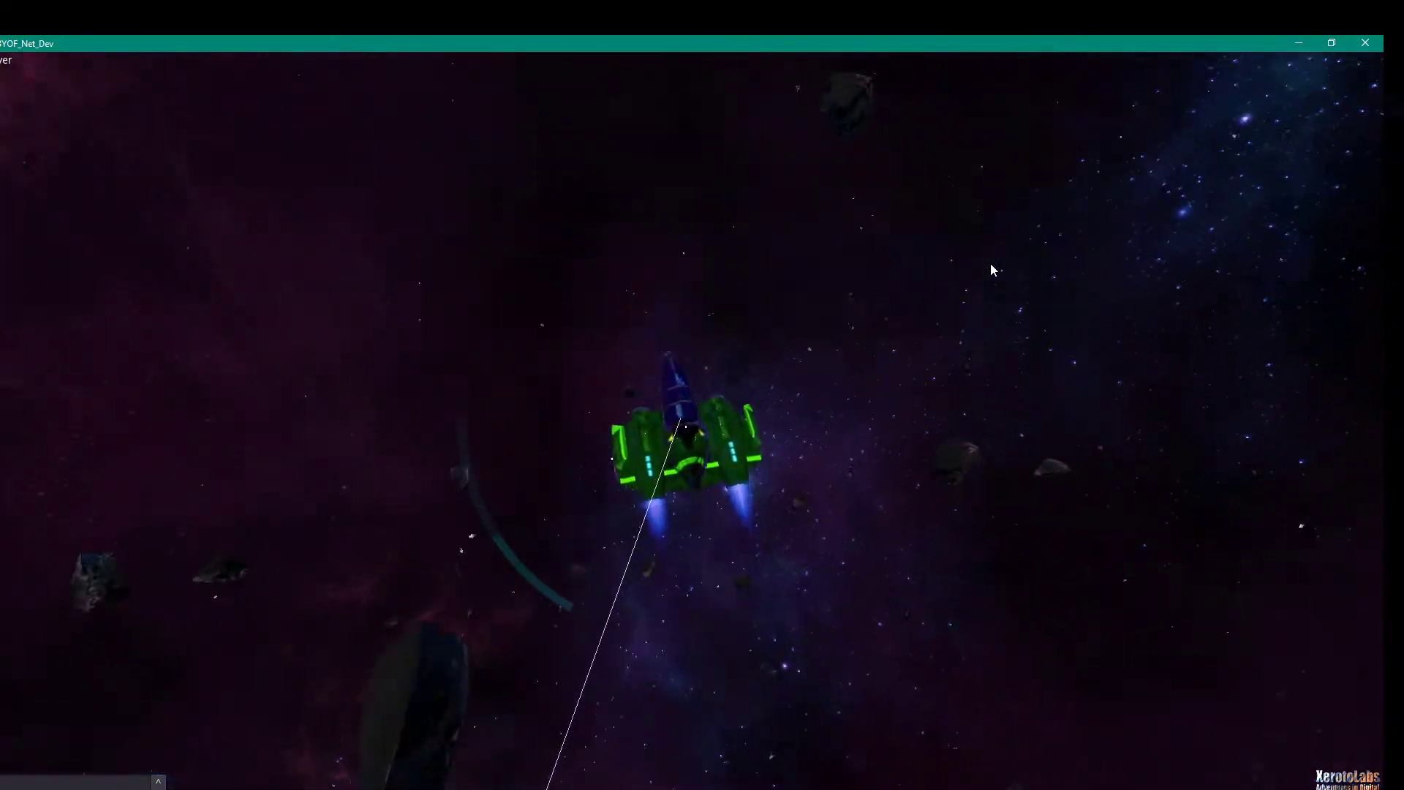
key("s")
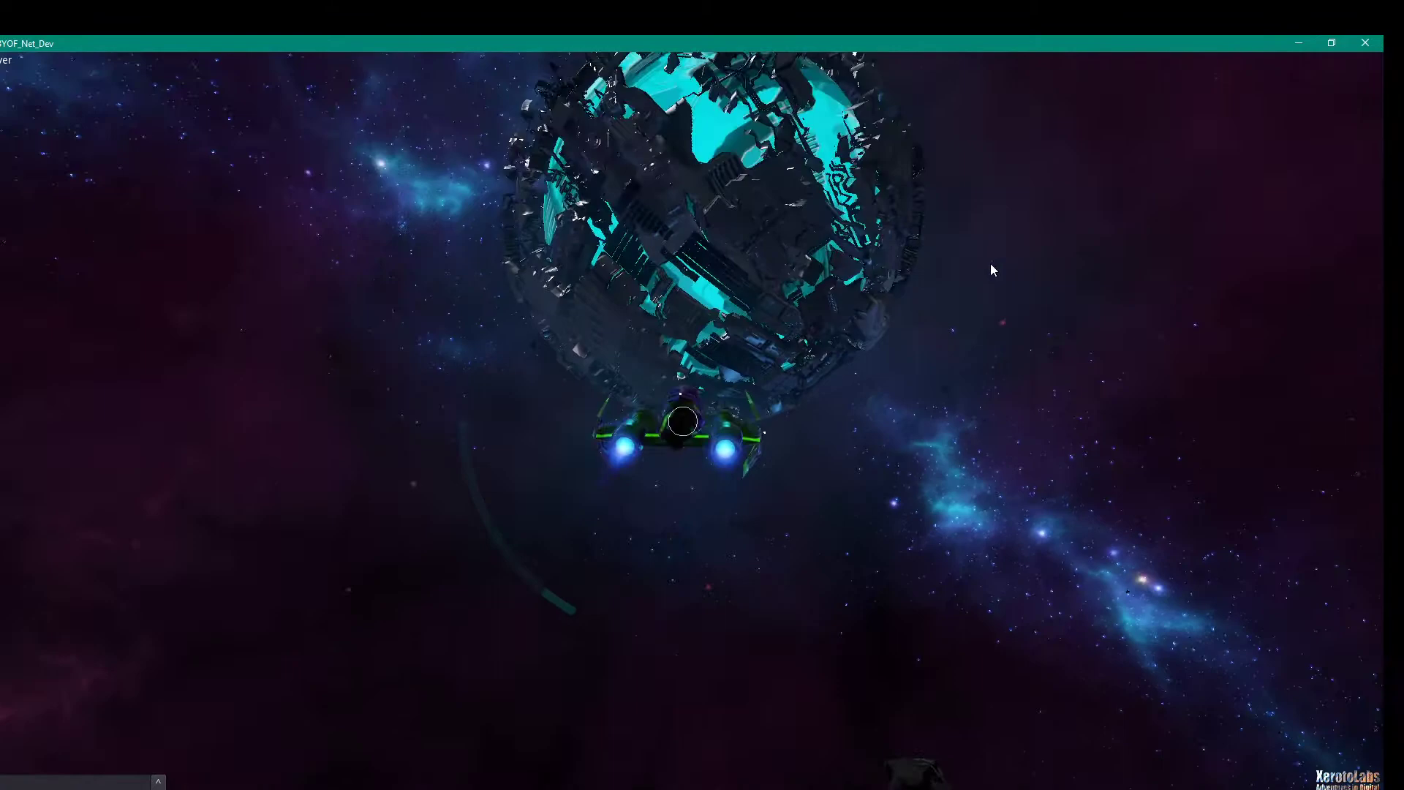
Approach the sphere head-on and veer around its edge to view the panels up close
key("s")
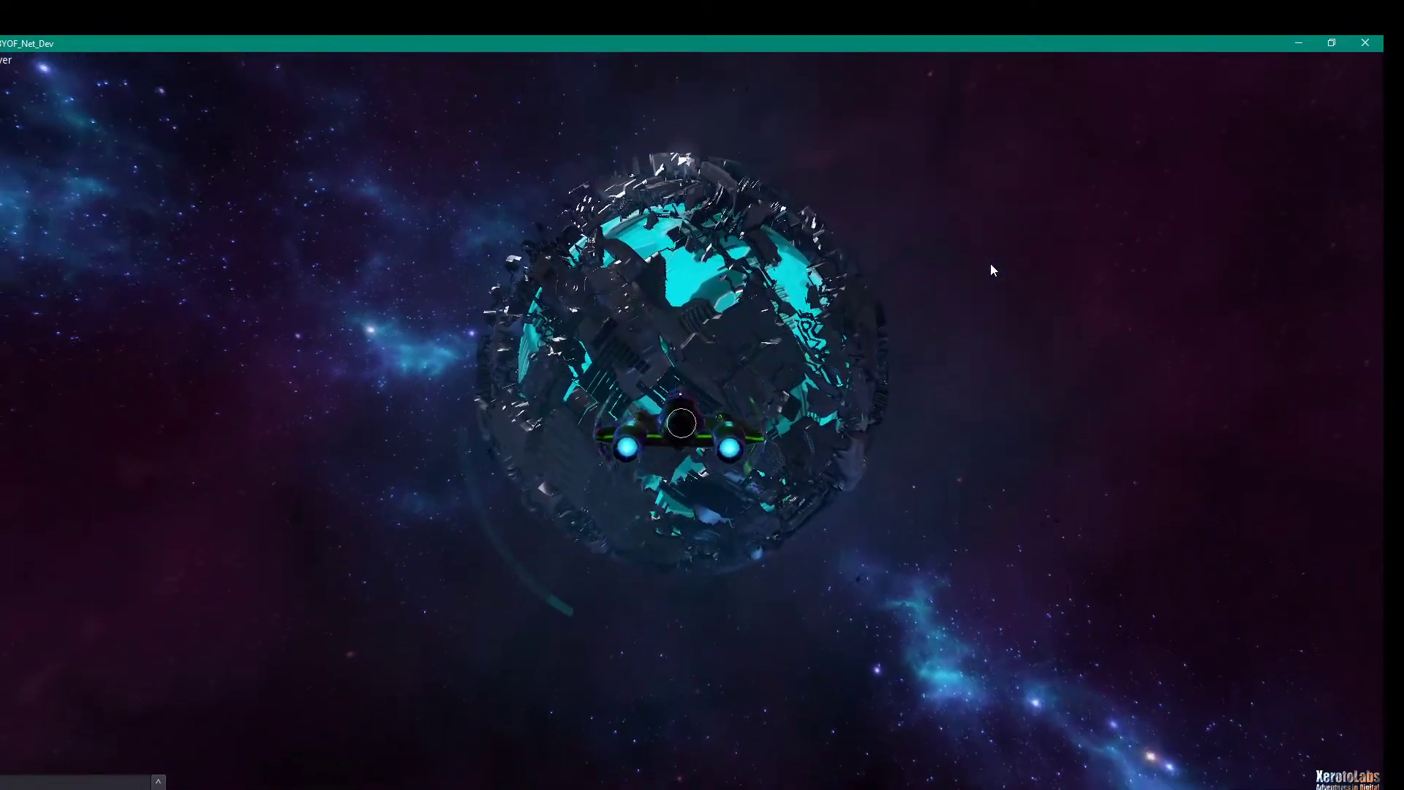
key("a")
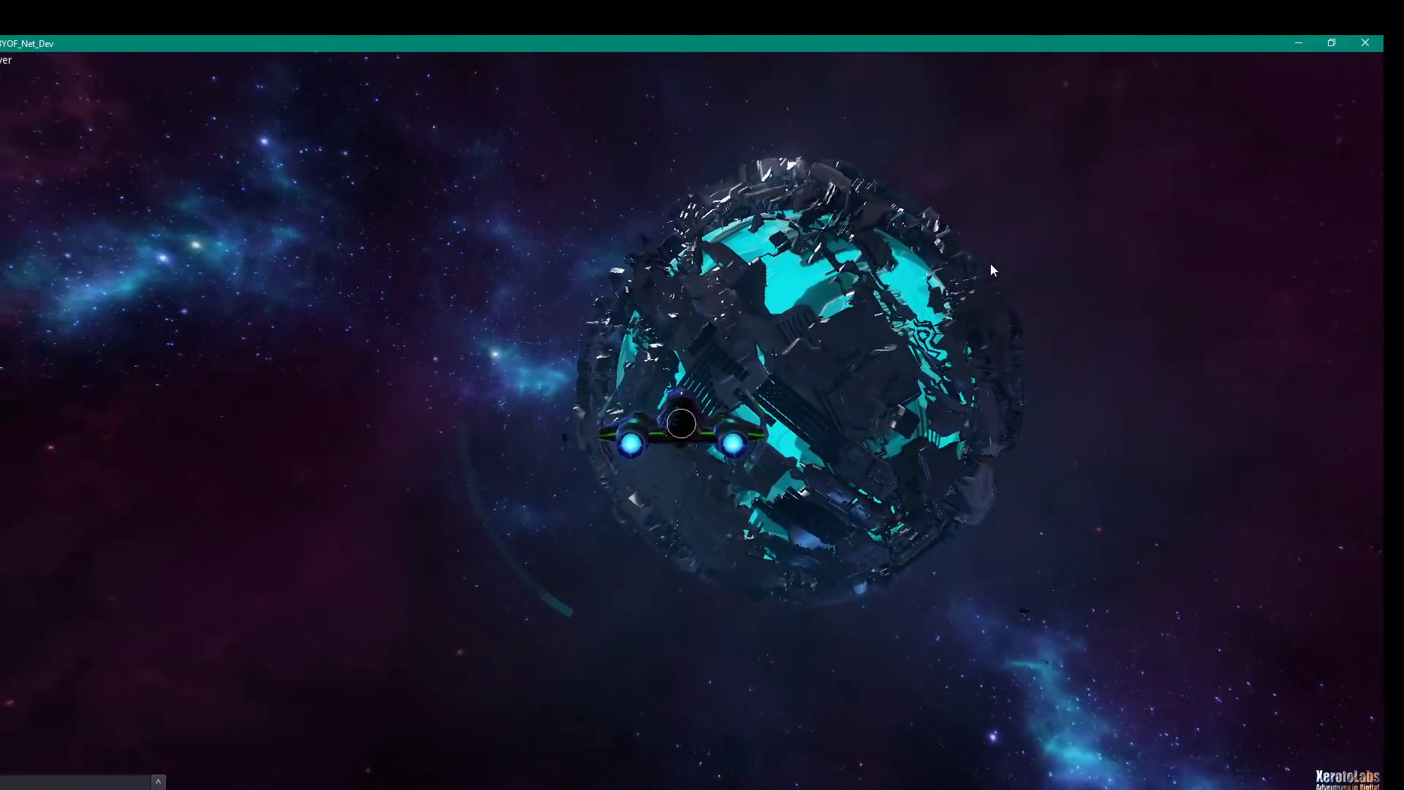
key("a")
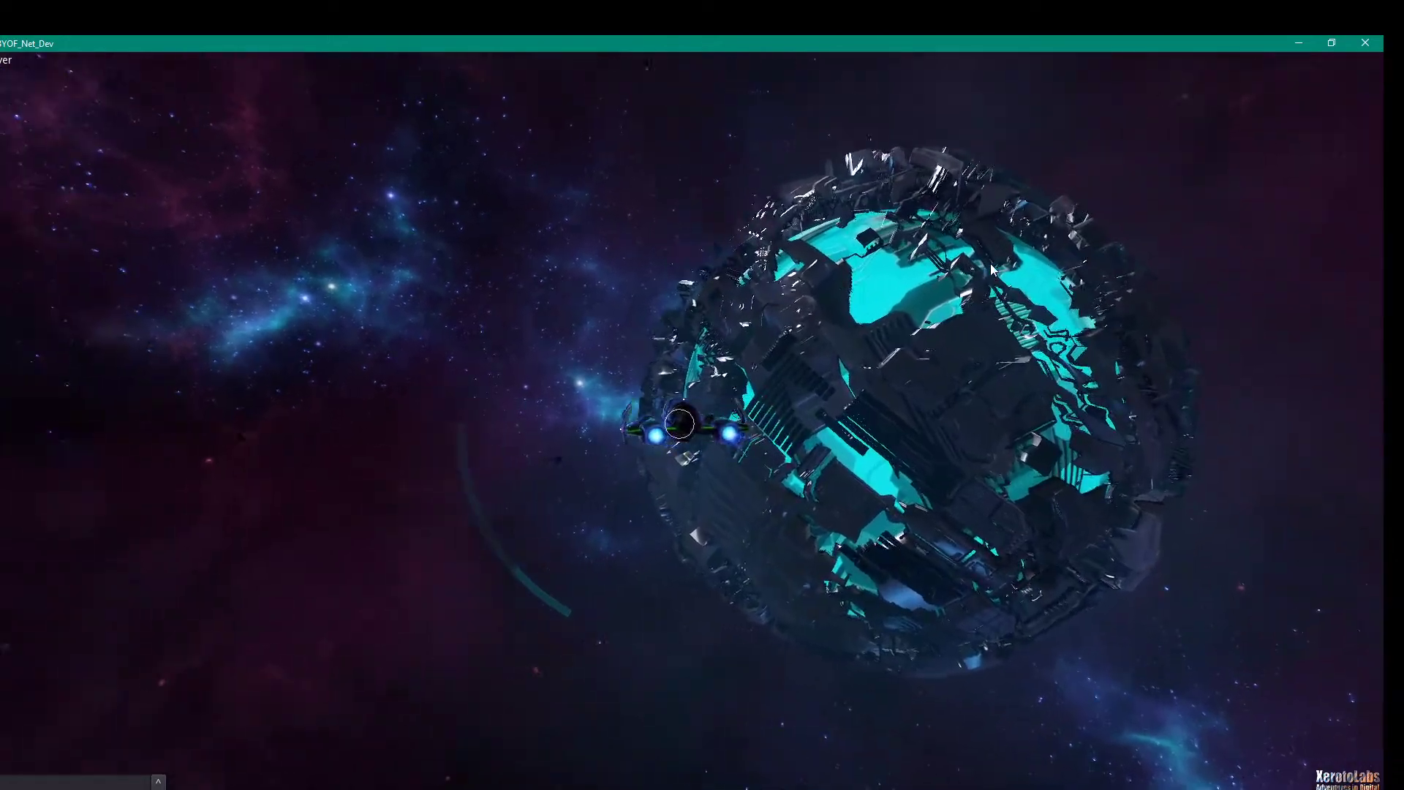
key("a")
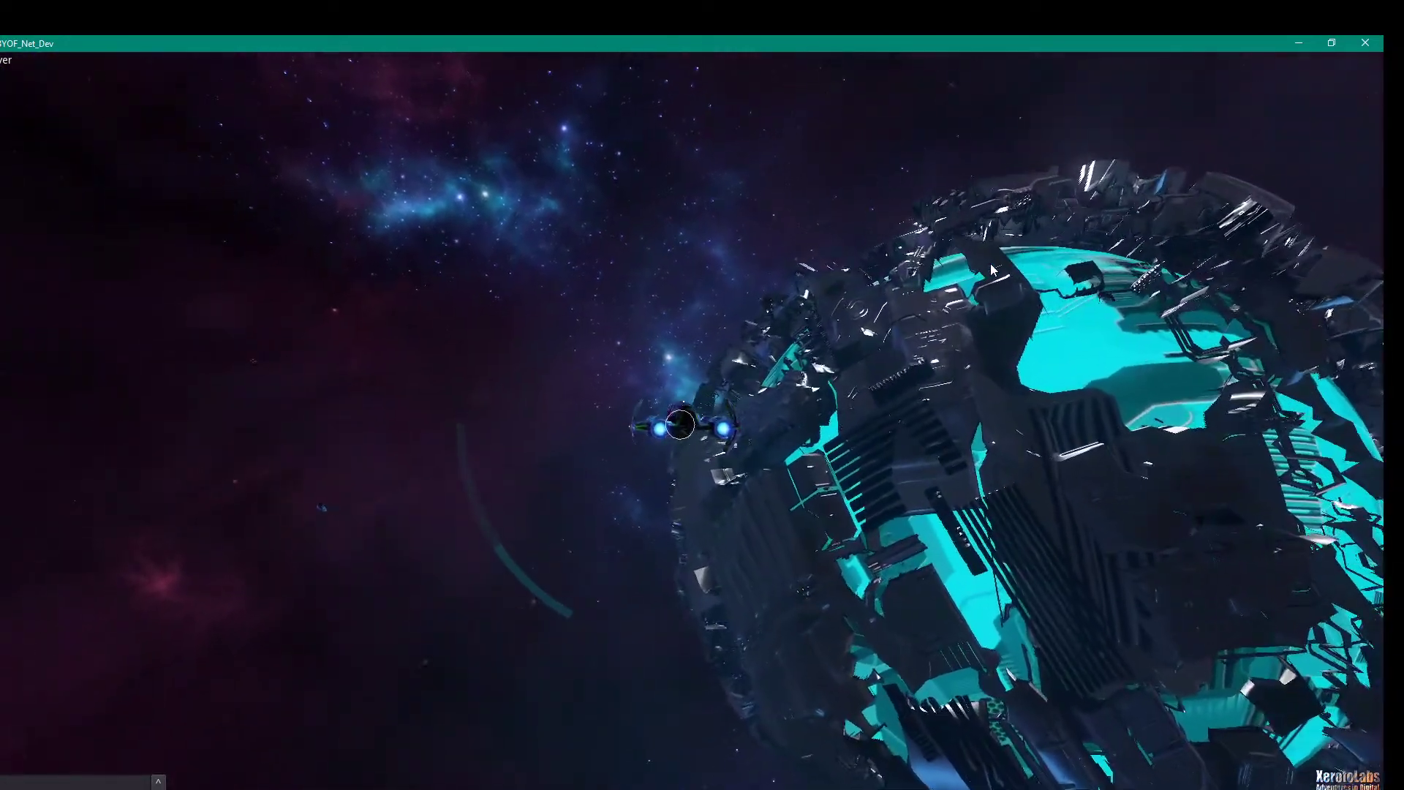
key("a")
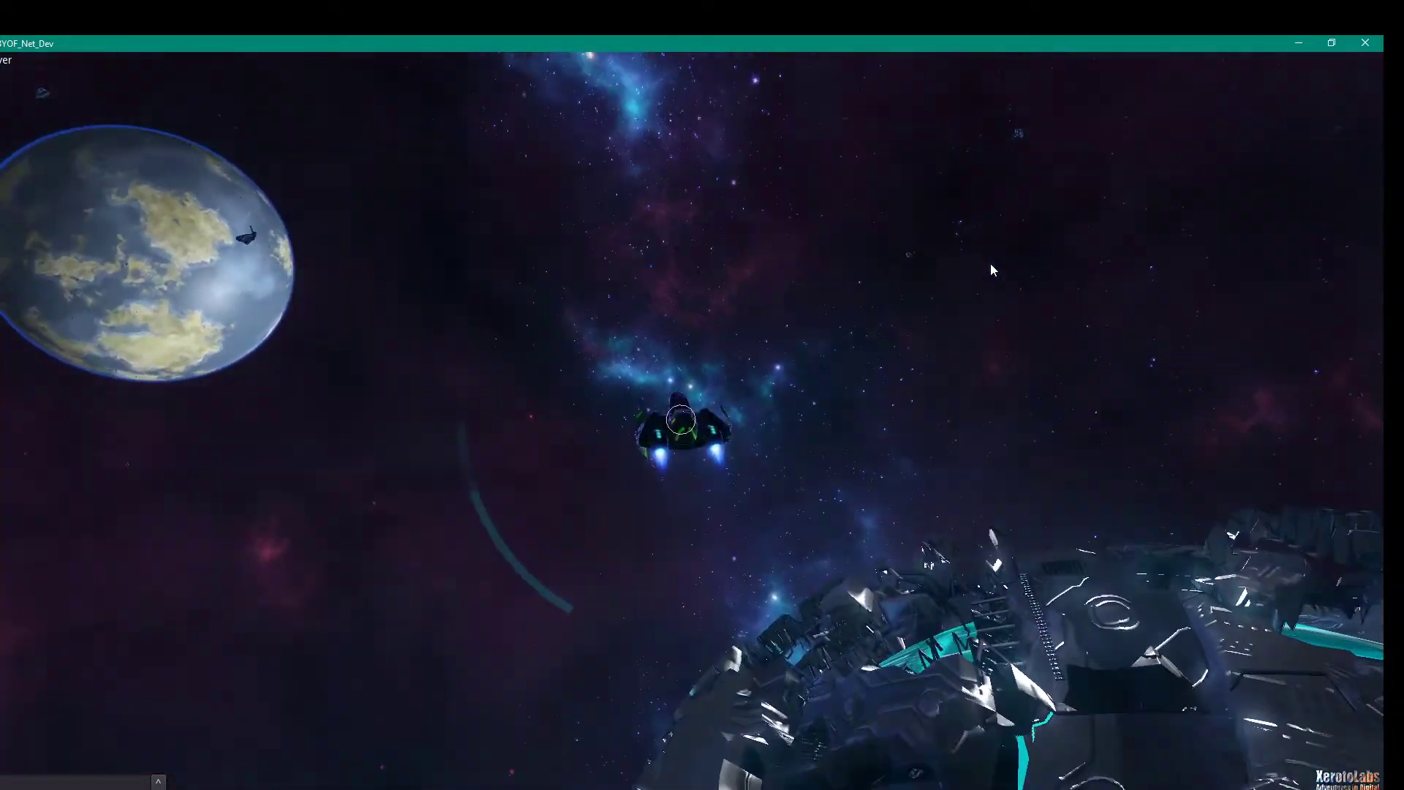
Swing the ship away from the sphere across the asteroid field and come back toward the sphere's underside
key("d")
key("space")
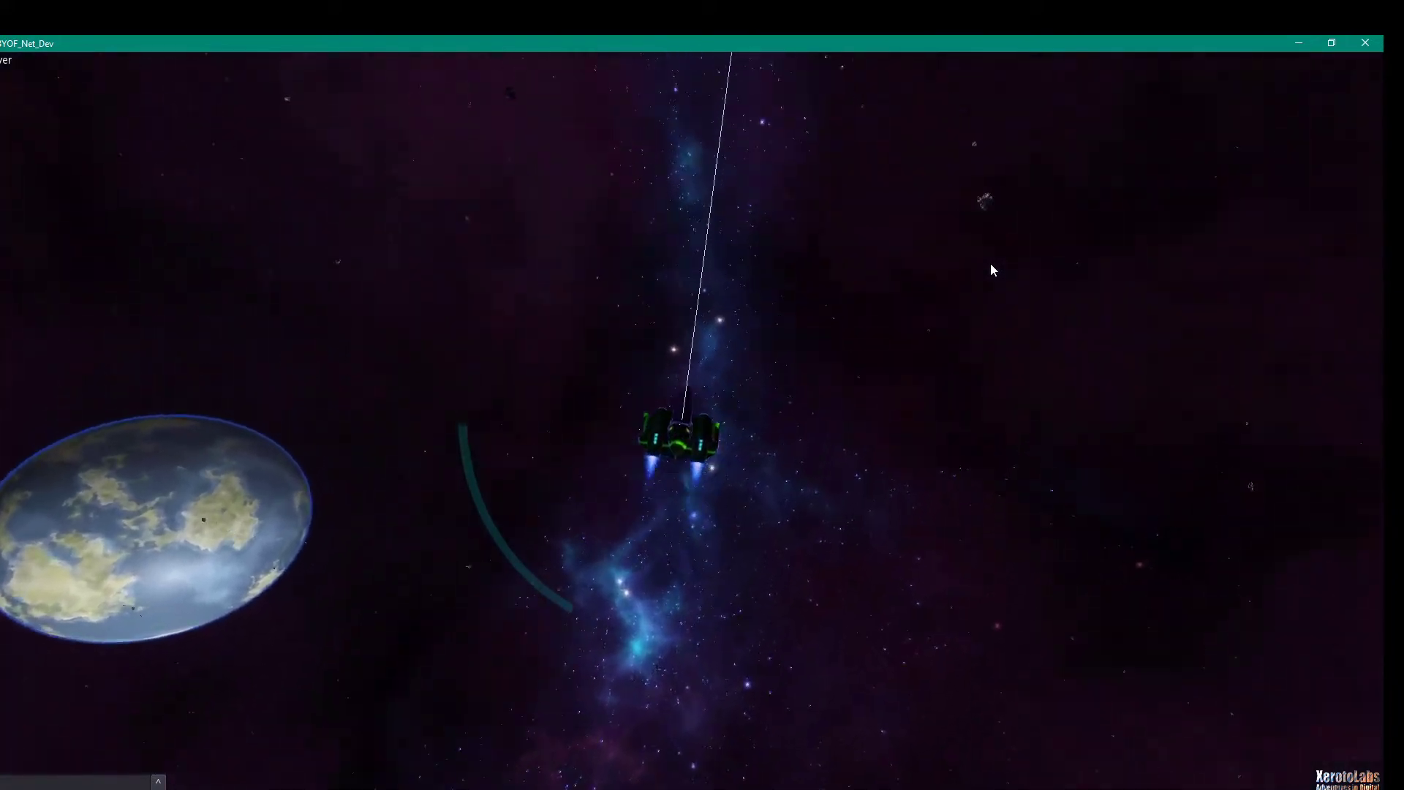
key("d")
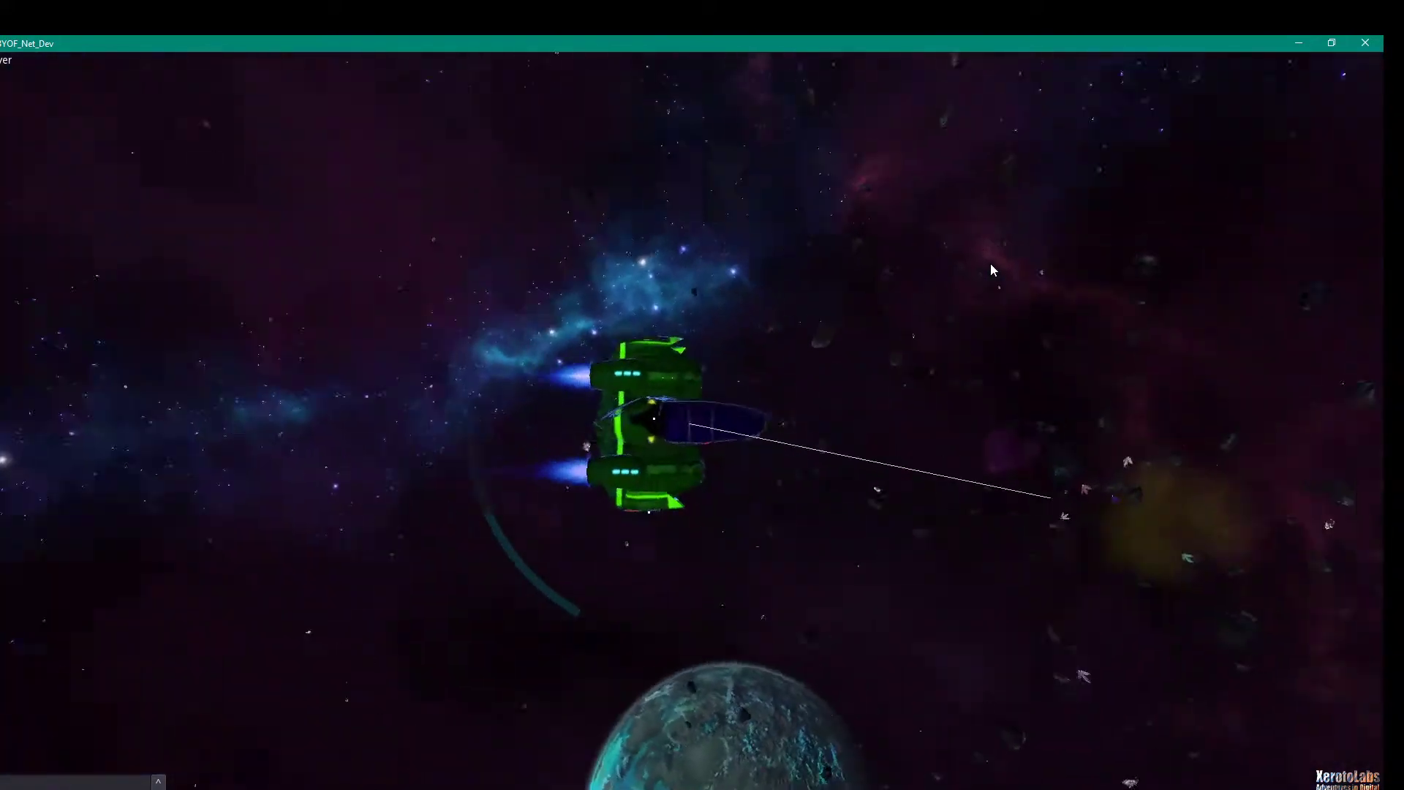
key("w")
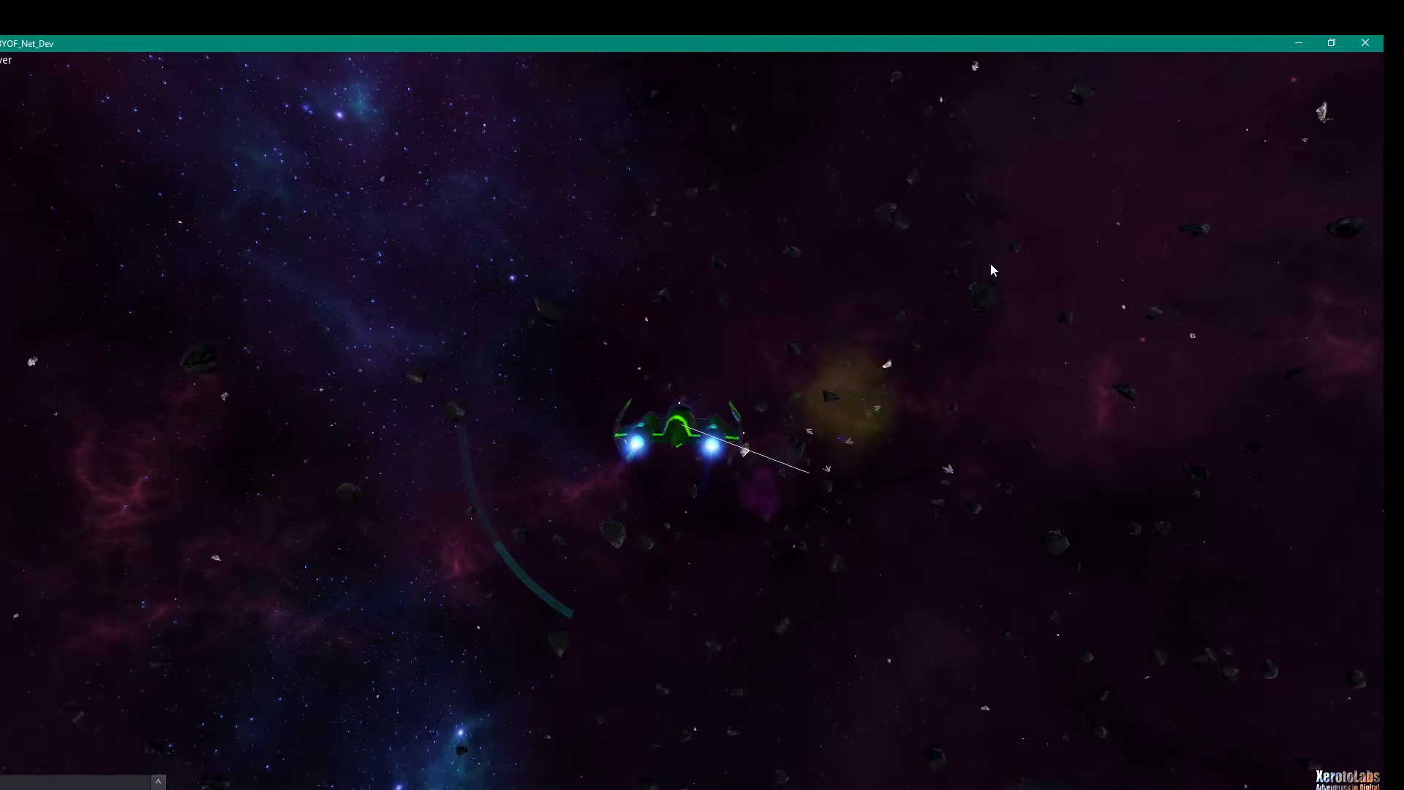
key("d")
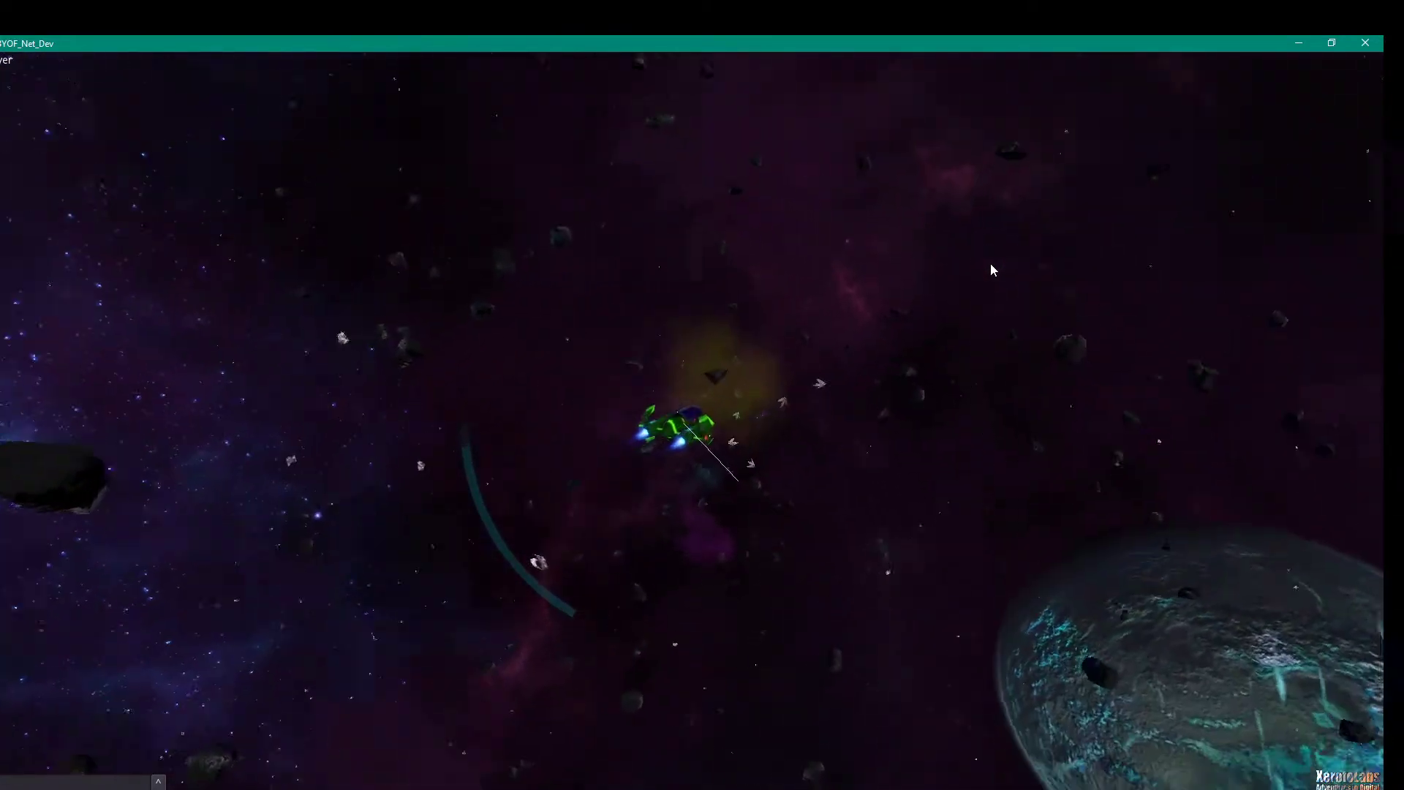
key("d")
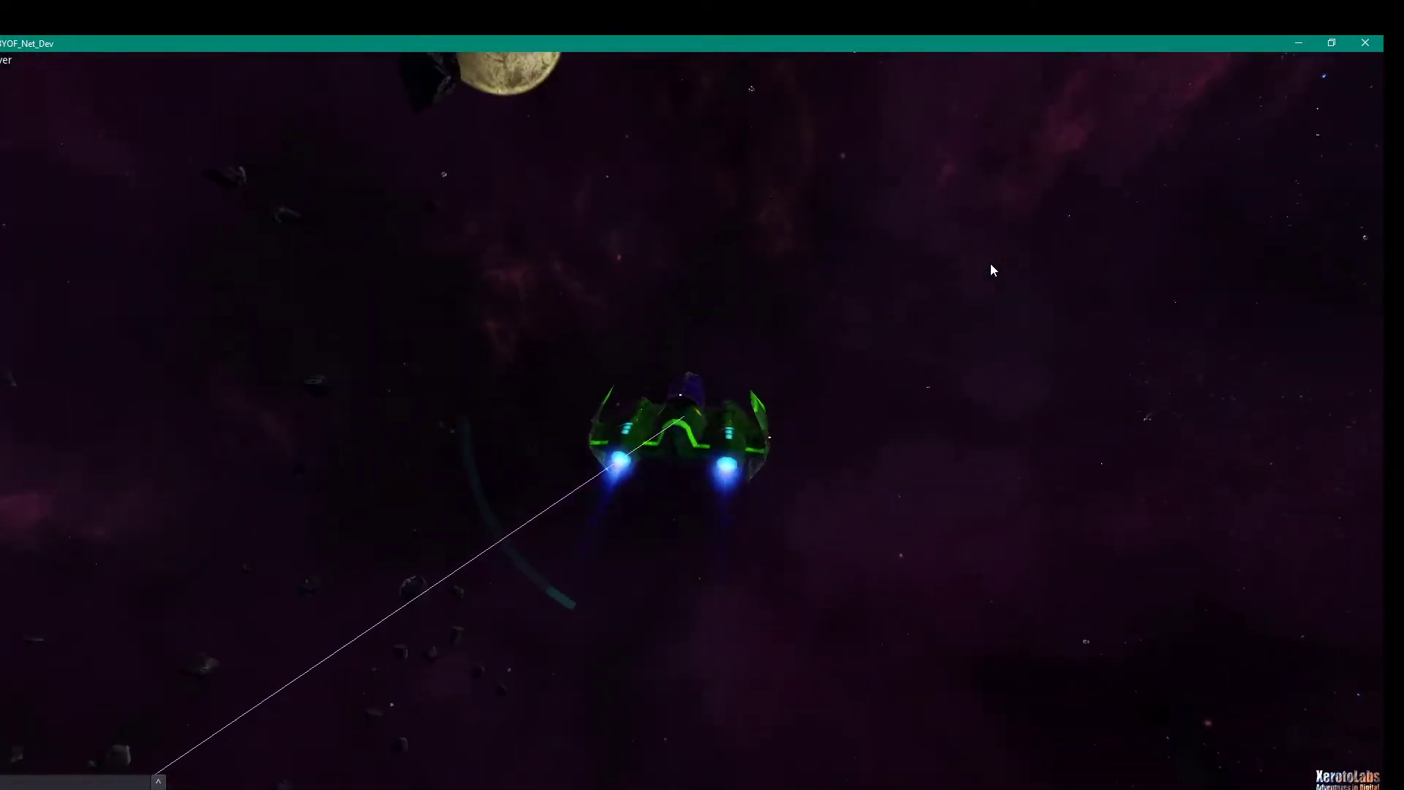
key("d")
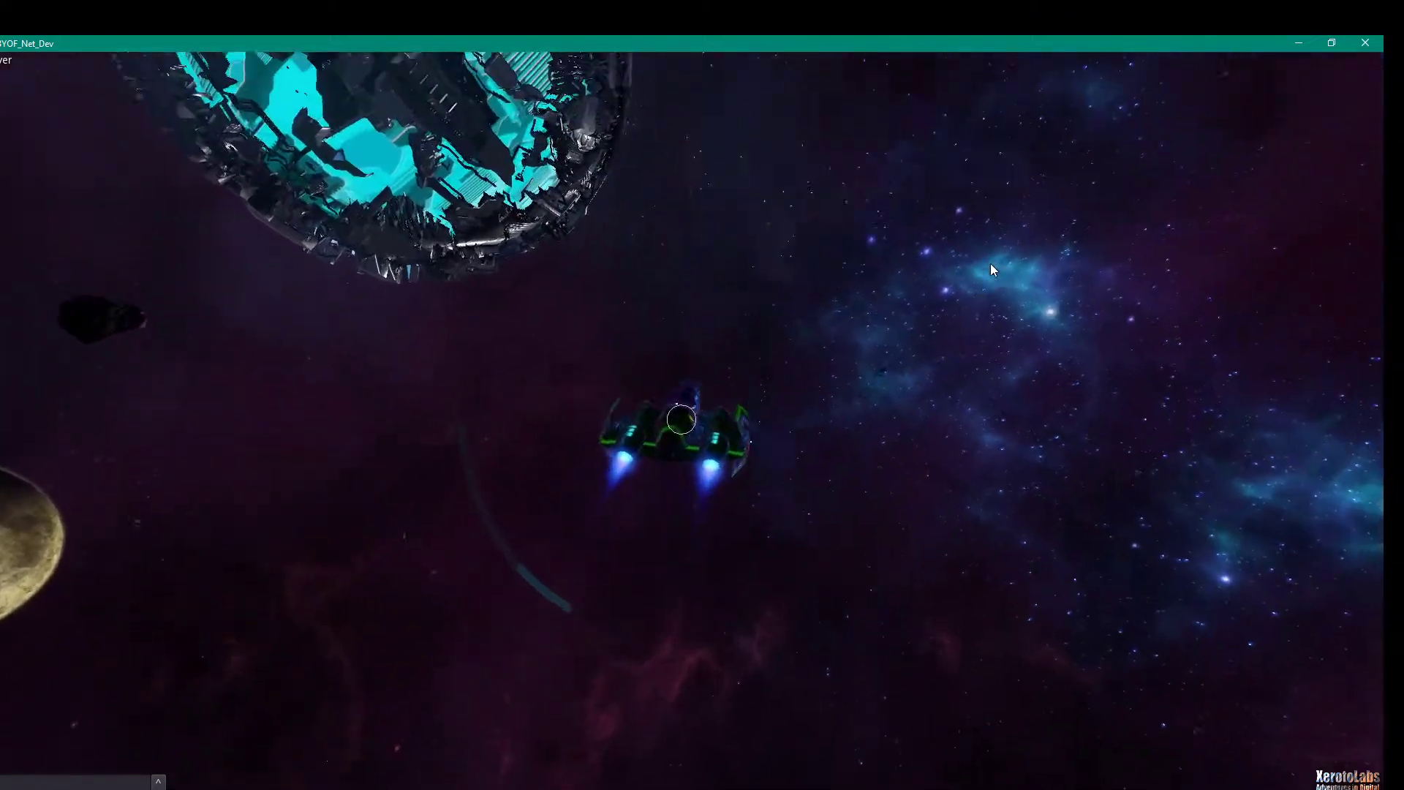
Line the ship up with the sphere and fly close along its broken shell toward the yellow planet
key("a")
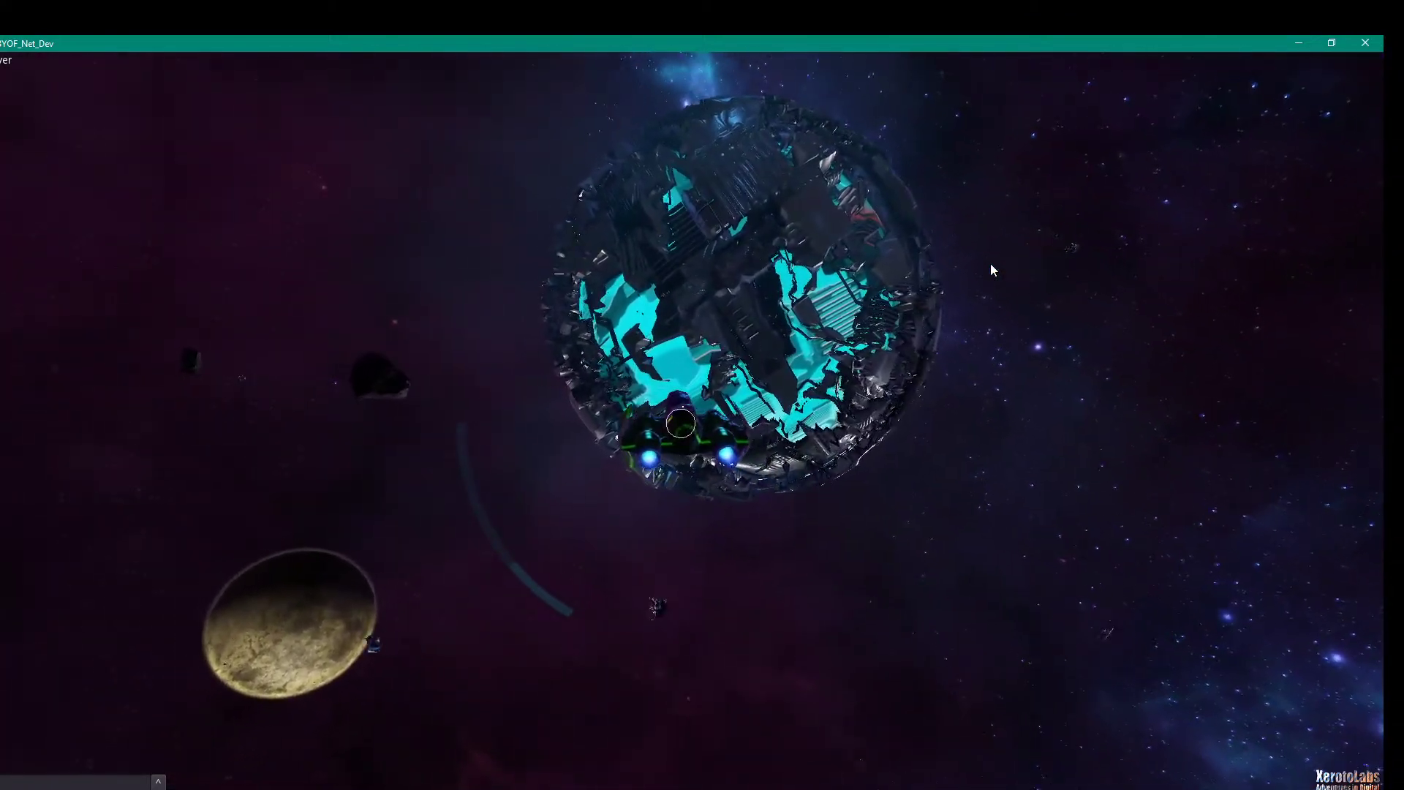
key("d")
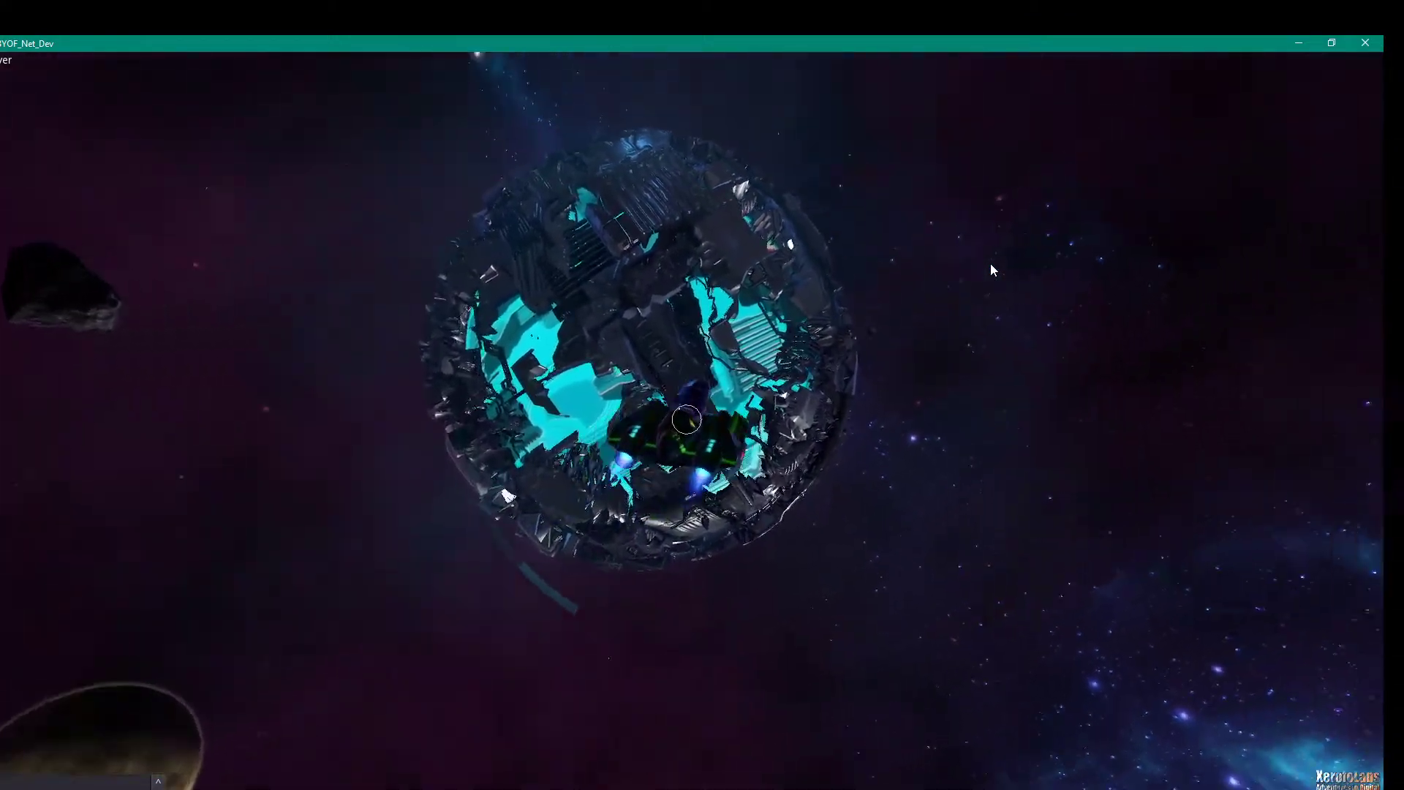
key("a")
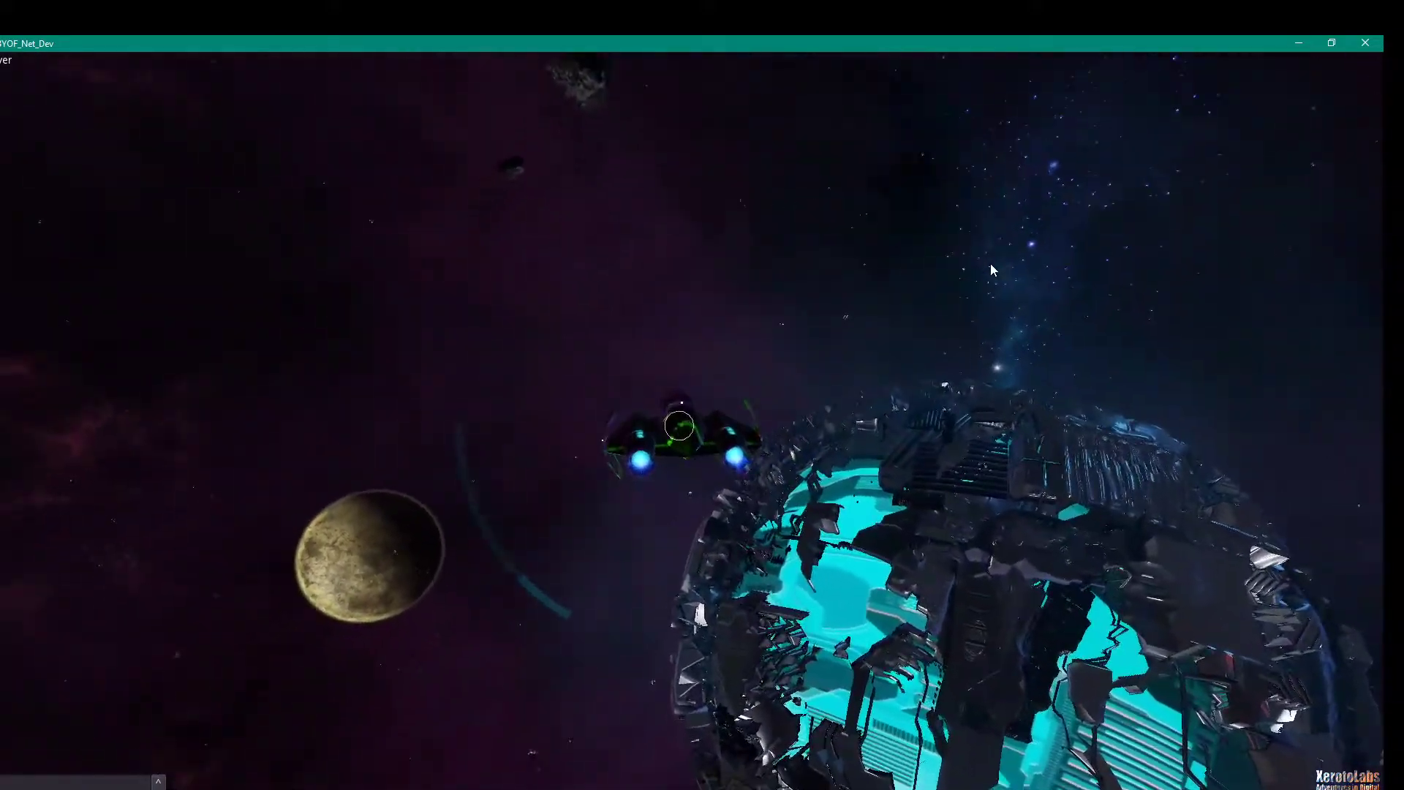
key("a")
key("w")
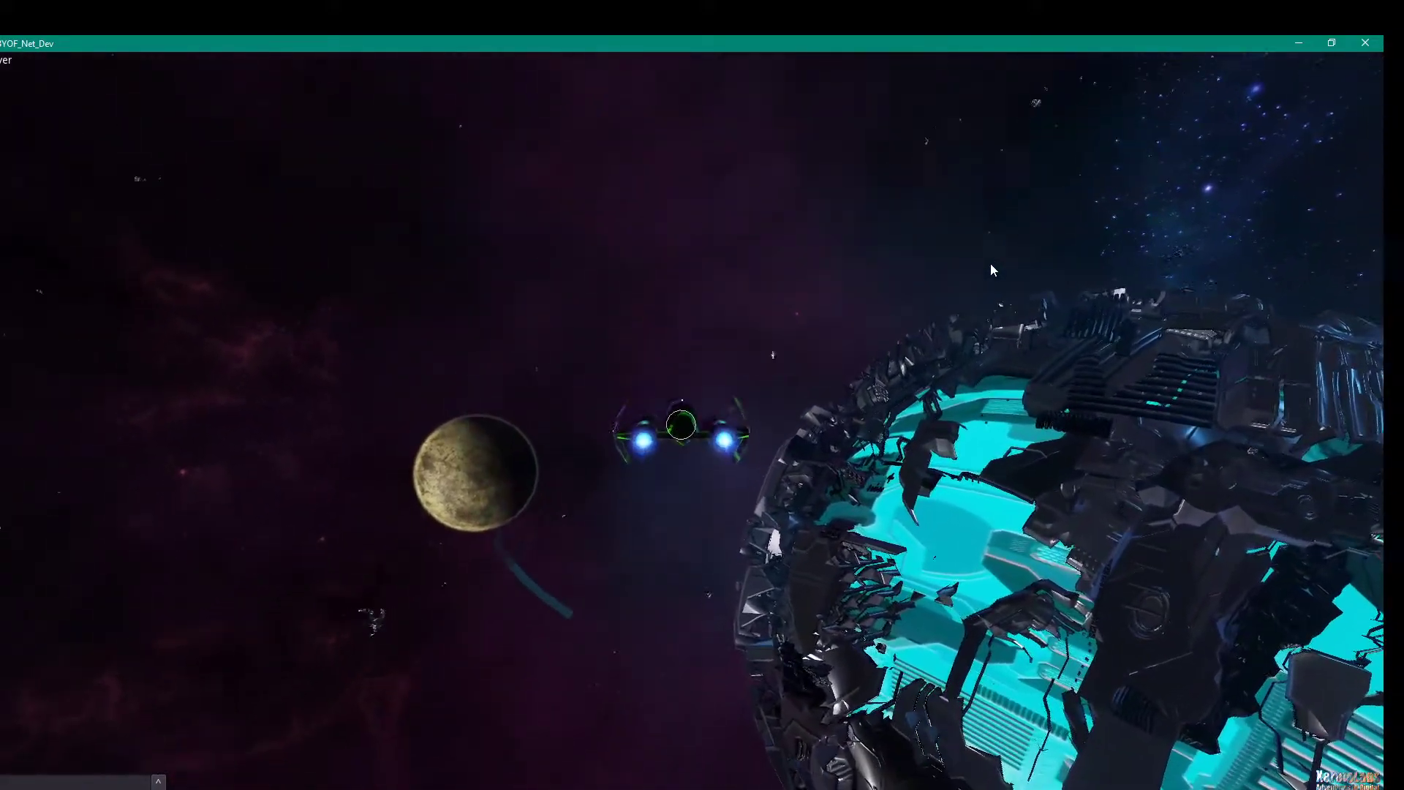
key("a")
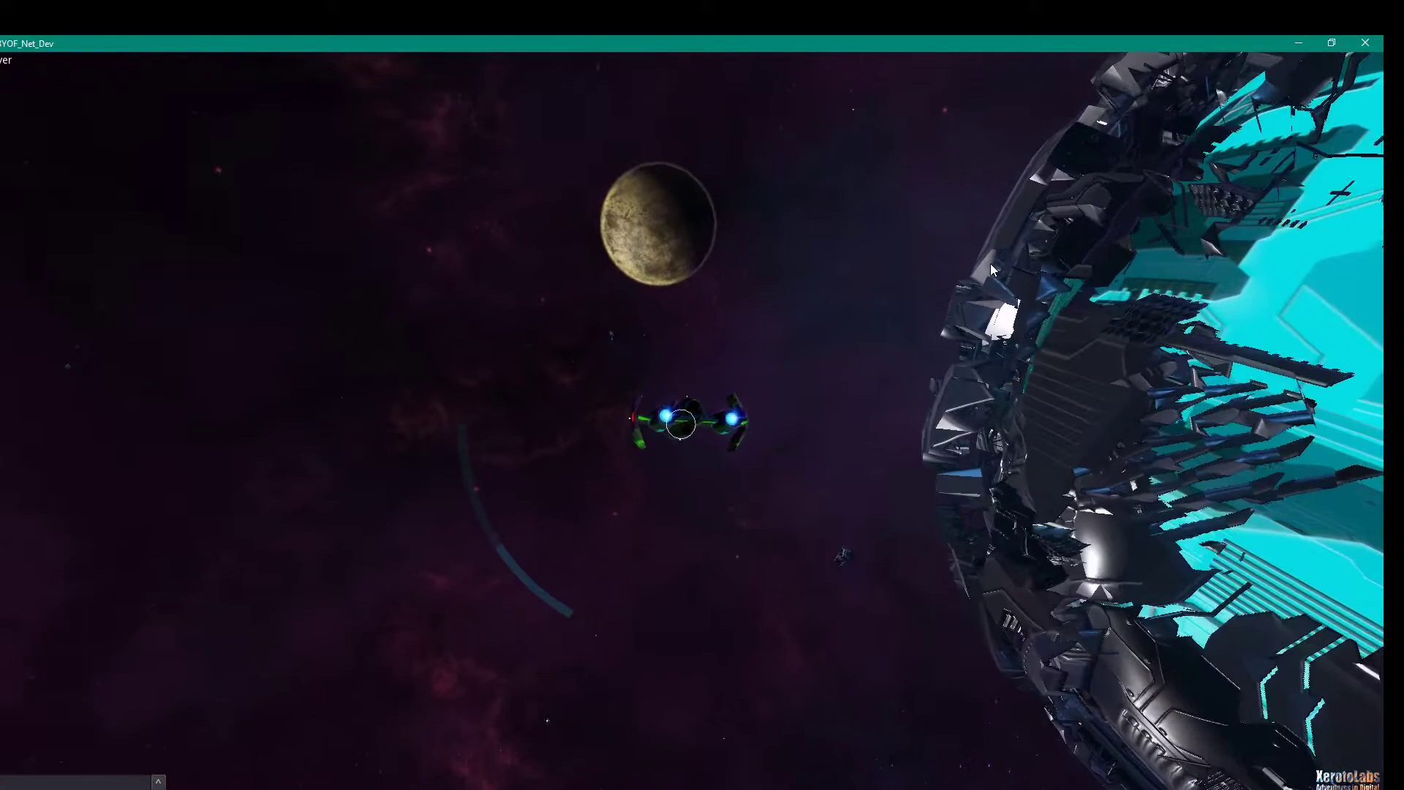
Close the running game and bring back the editor's docks around the space scene viewport
left_click(1364, 43)
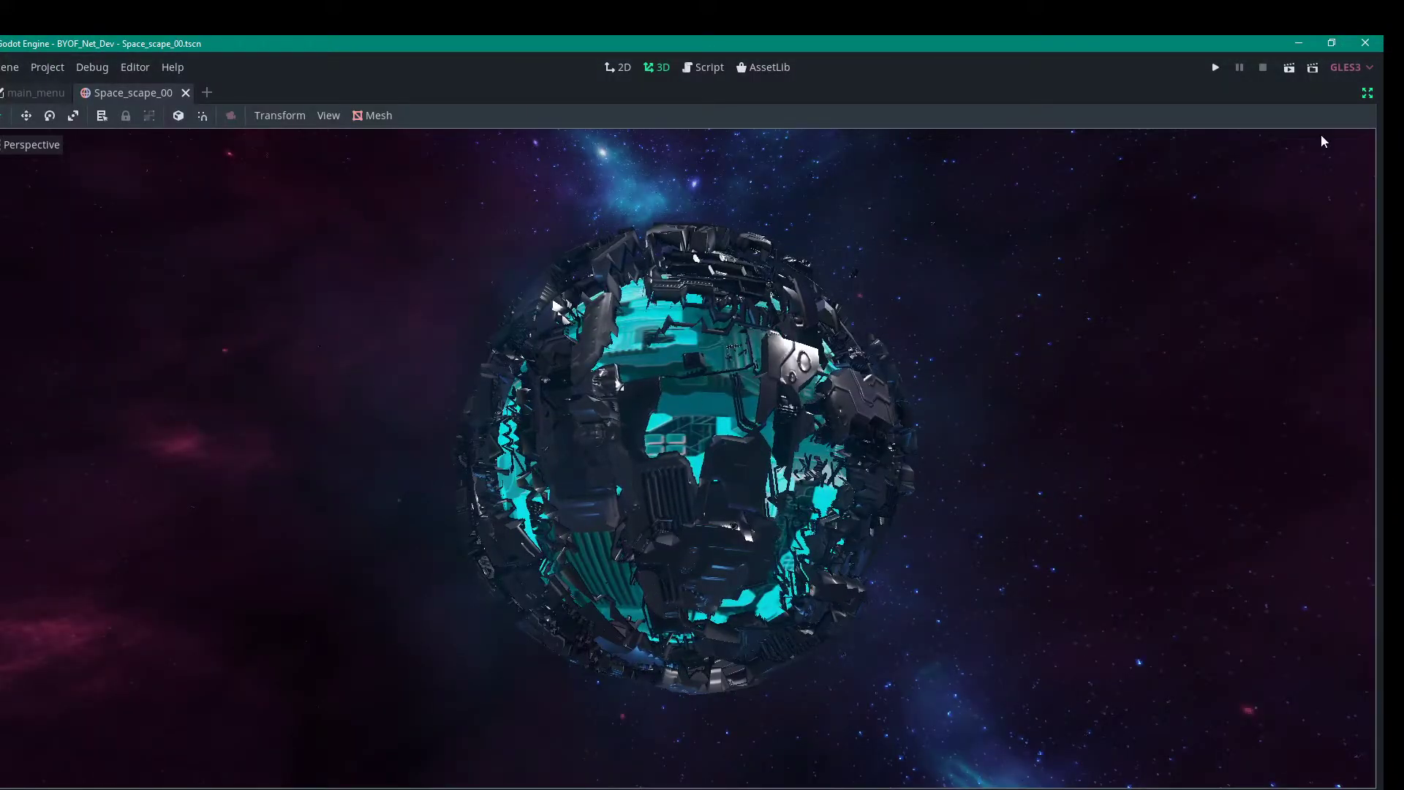
left_click(1365, 96)
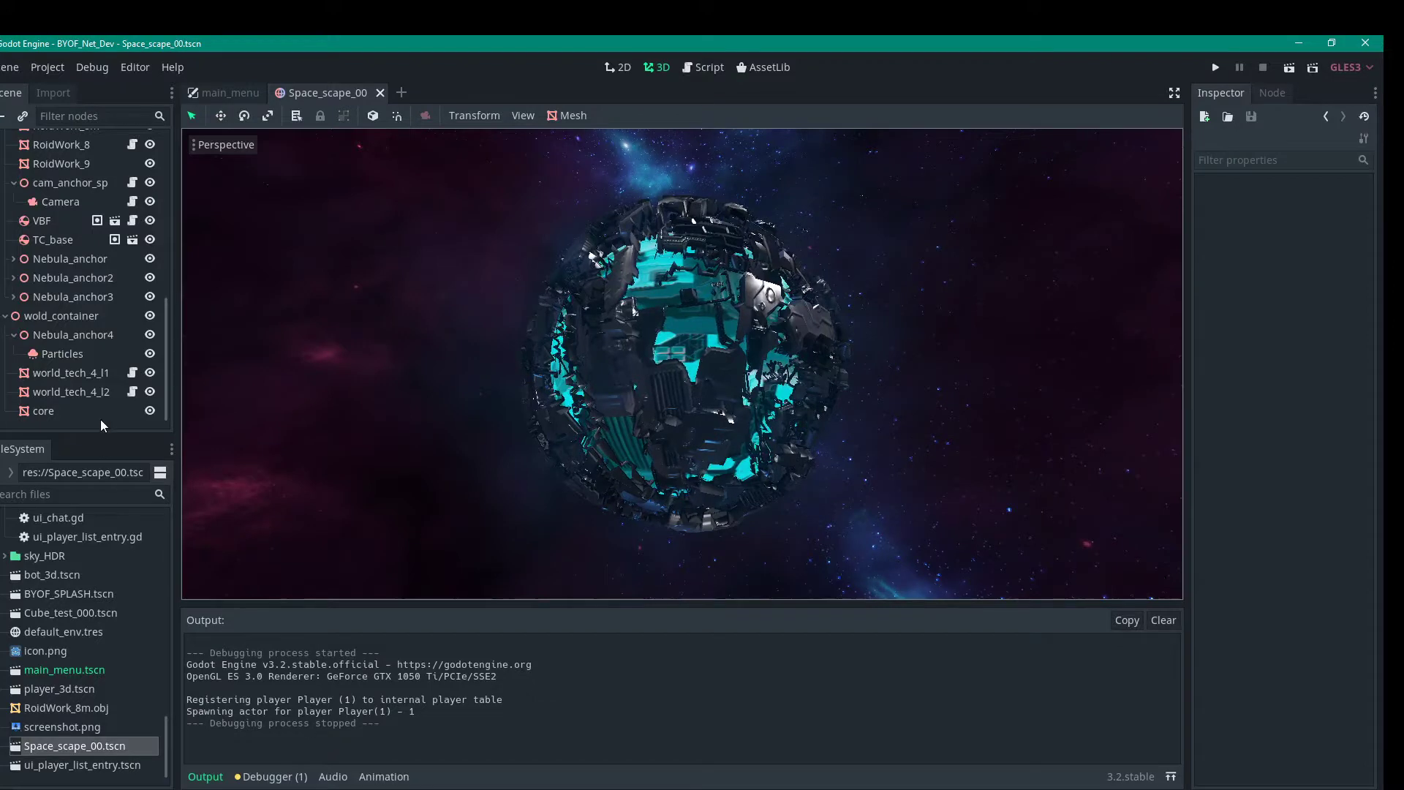
Open the tech_palnet_center material from the project's planet files for editing and collapse the output log
scroll(61, 678, "up", 5)
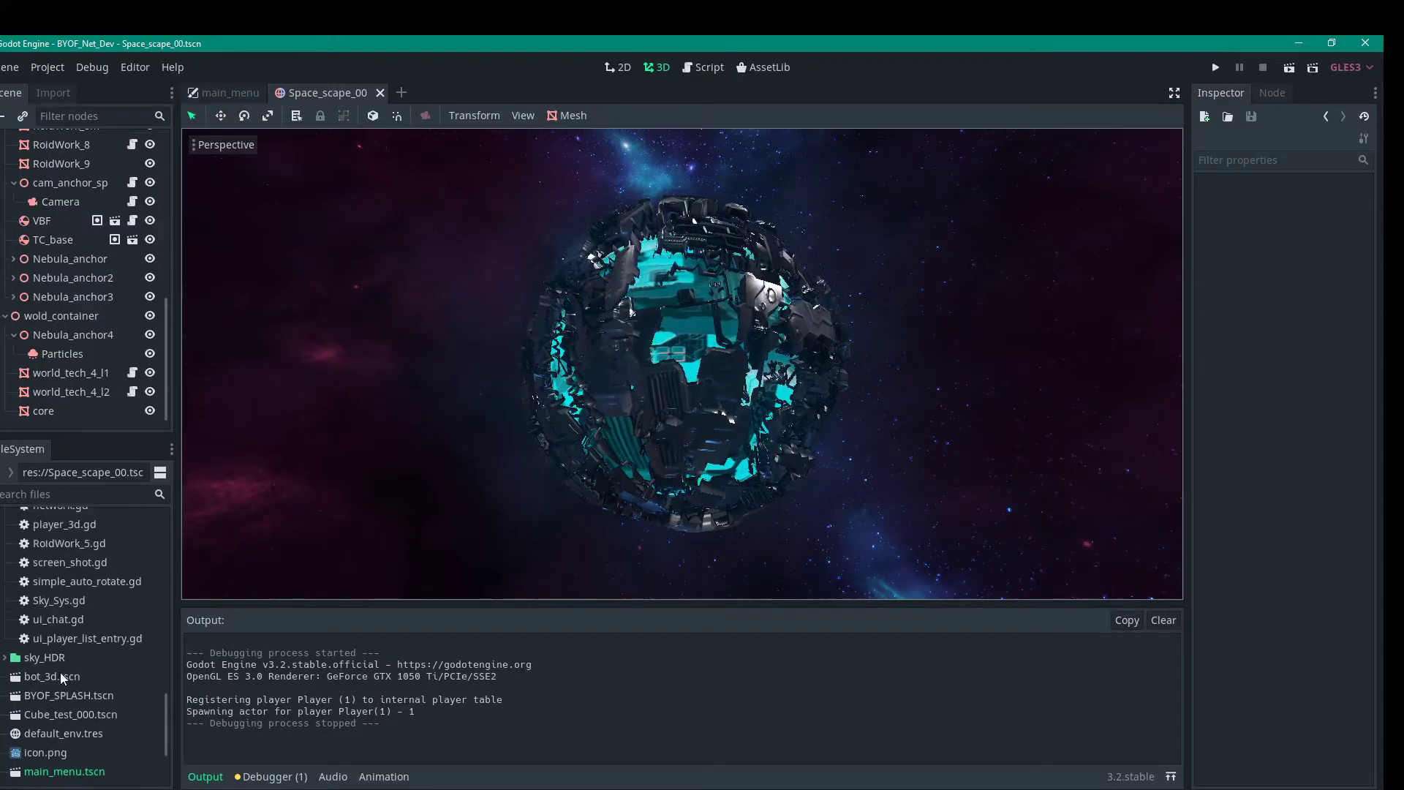
scroll(62, 678, "down", 4)
scroll(62, 678, "up", 10)
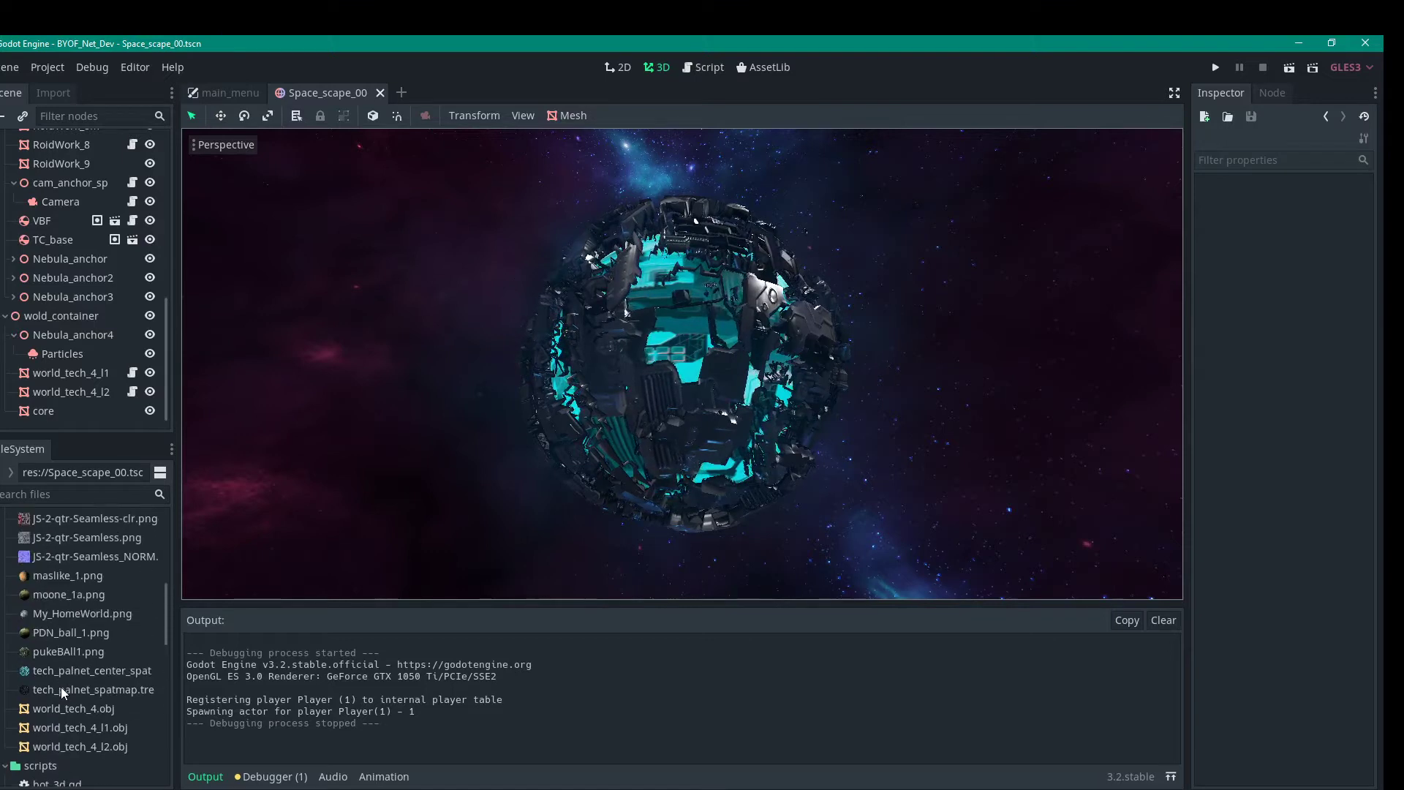
left_click(63, 670)
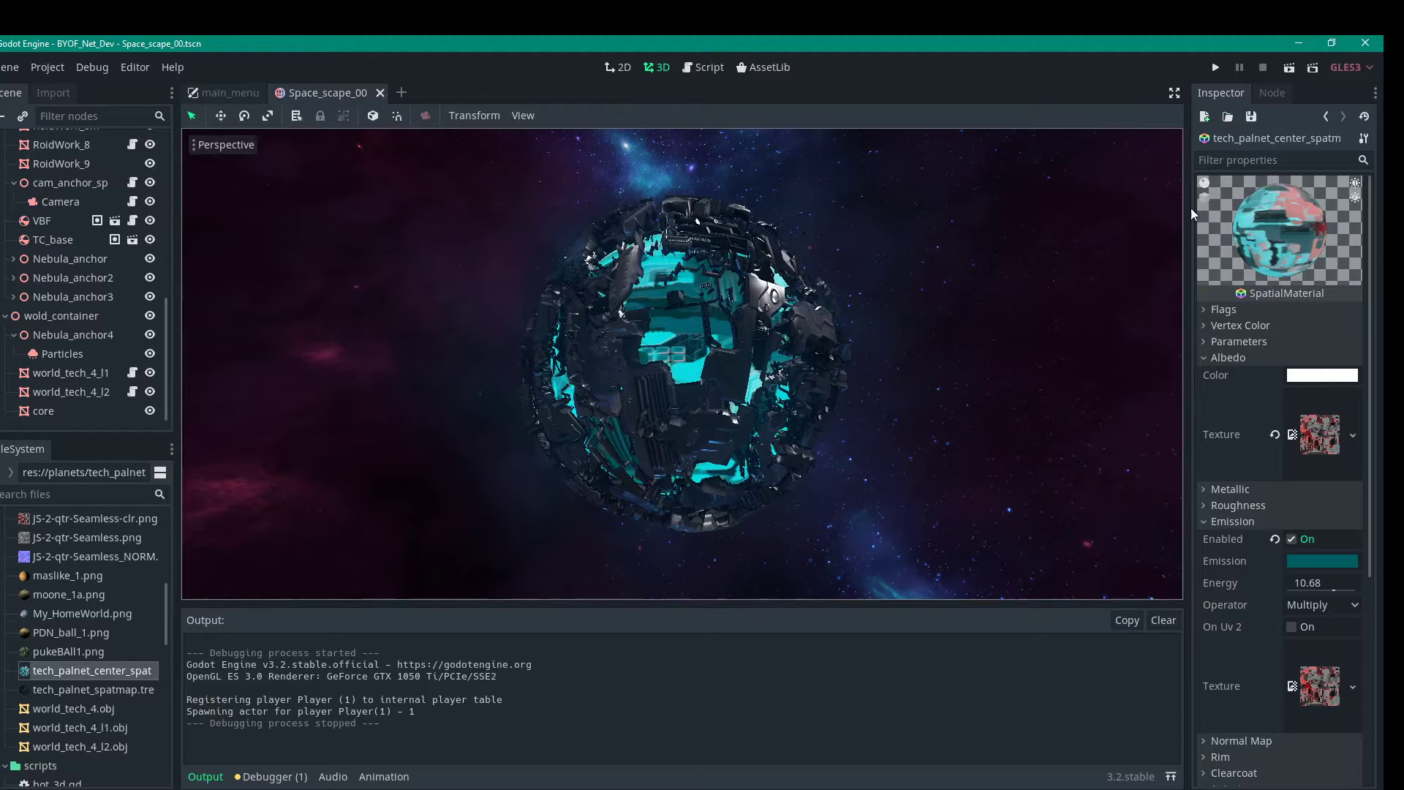
left_click(206, 776)
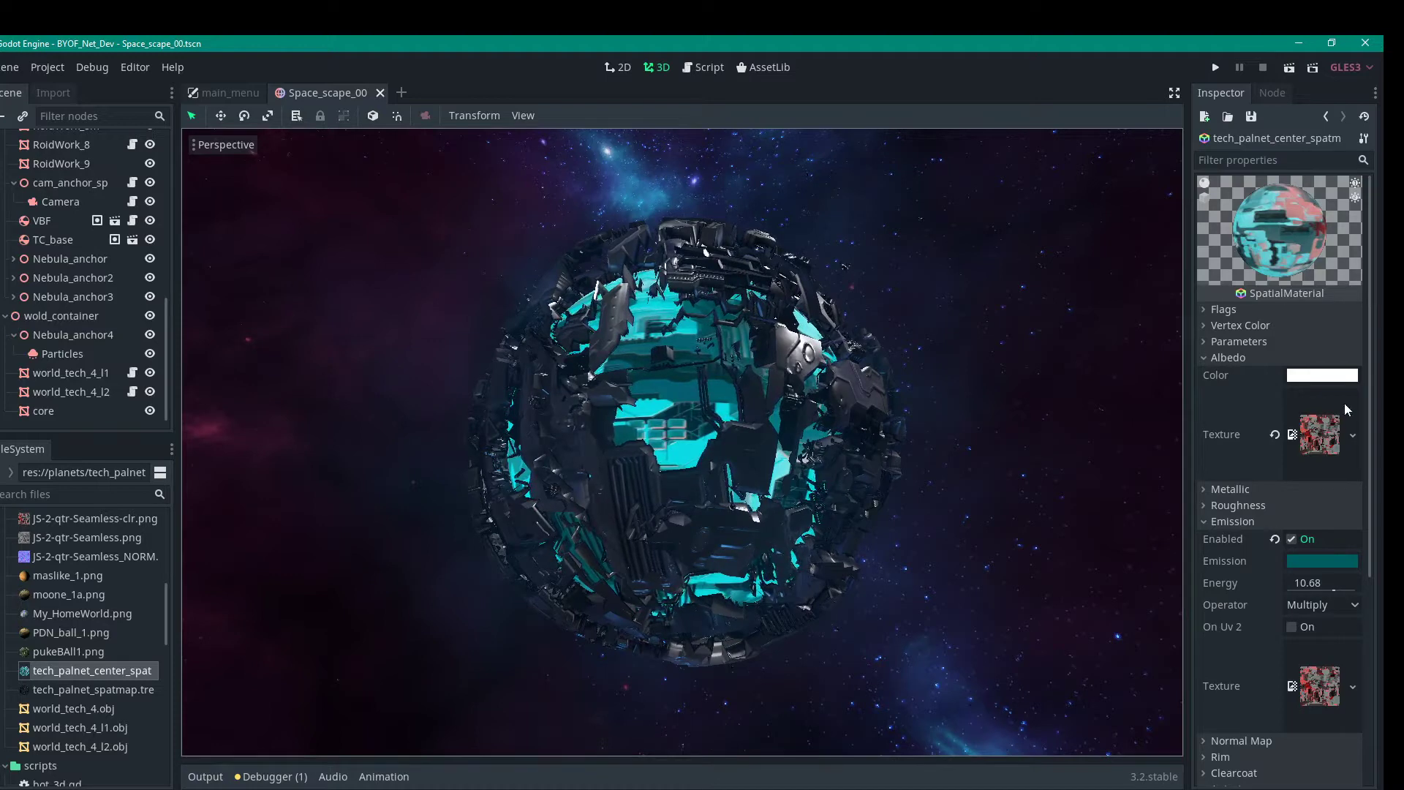
Change the planet core material's emission colour to dark red 920000
left_click(1325, 561)
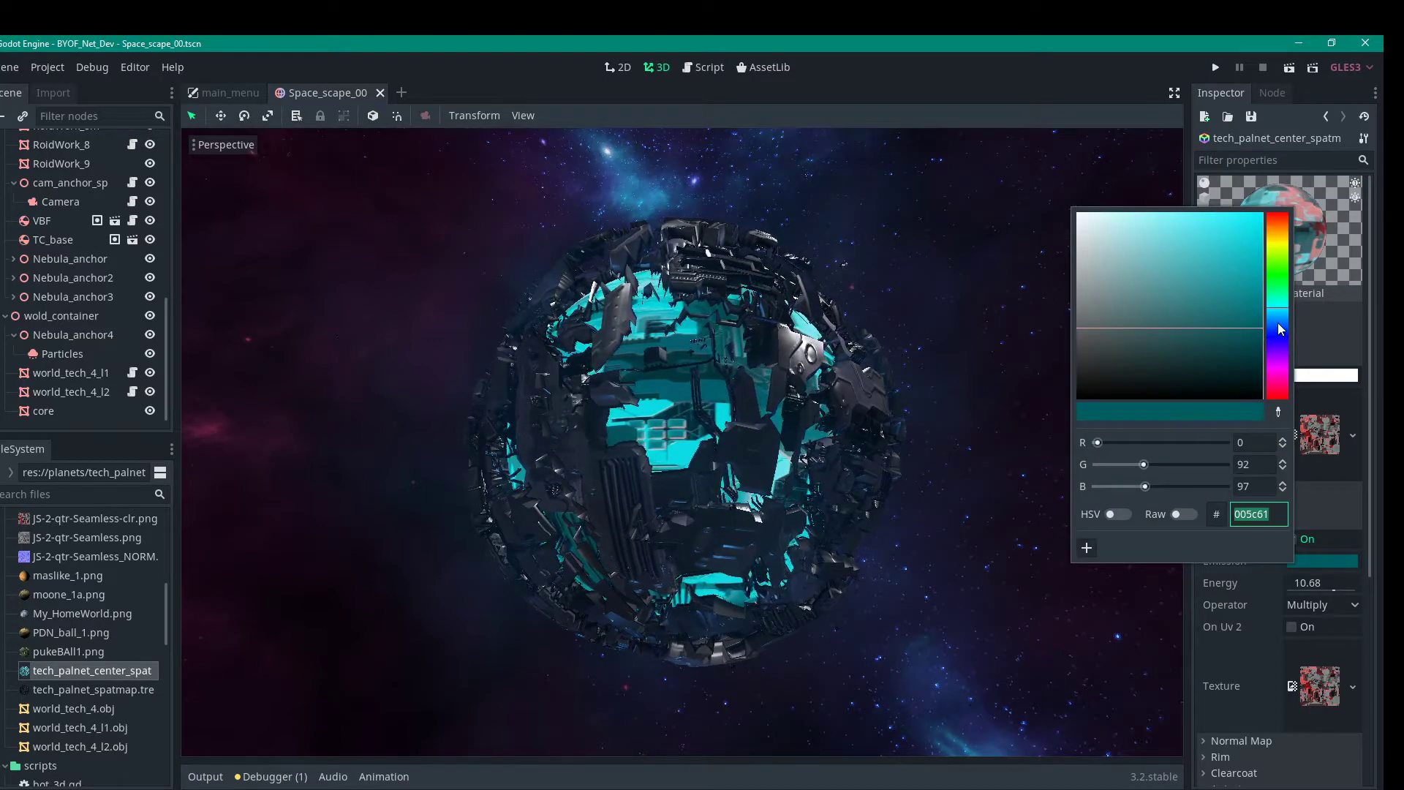
mouse_move(1281, 329)
left_mouse_down()
mouse_move(1282, 341)
mouse_move(1280, 215)
mouse_move(1281, 245)
mouse_move(1281, 227)
left_mouse_up()
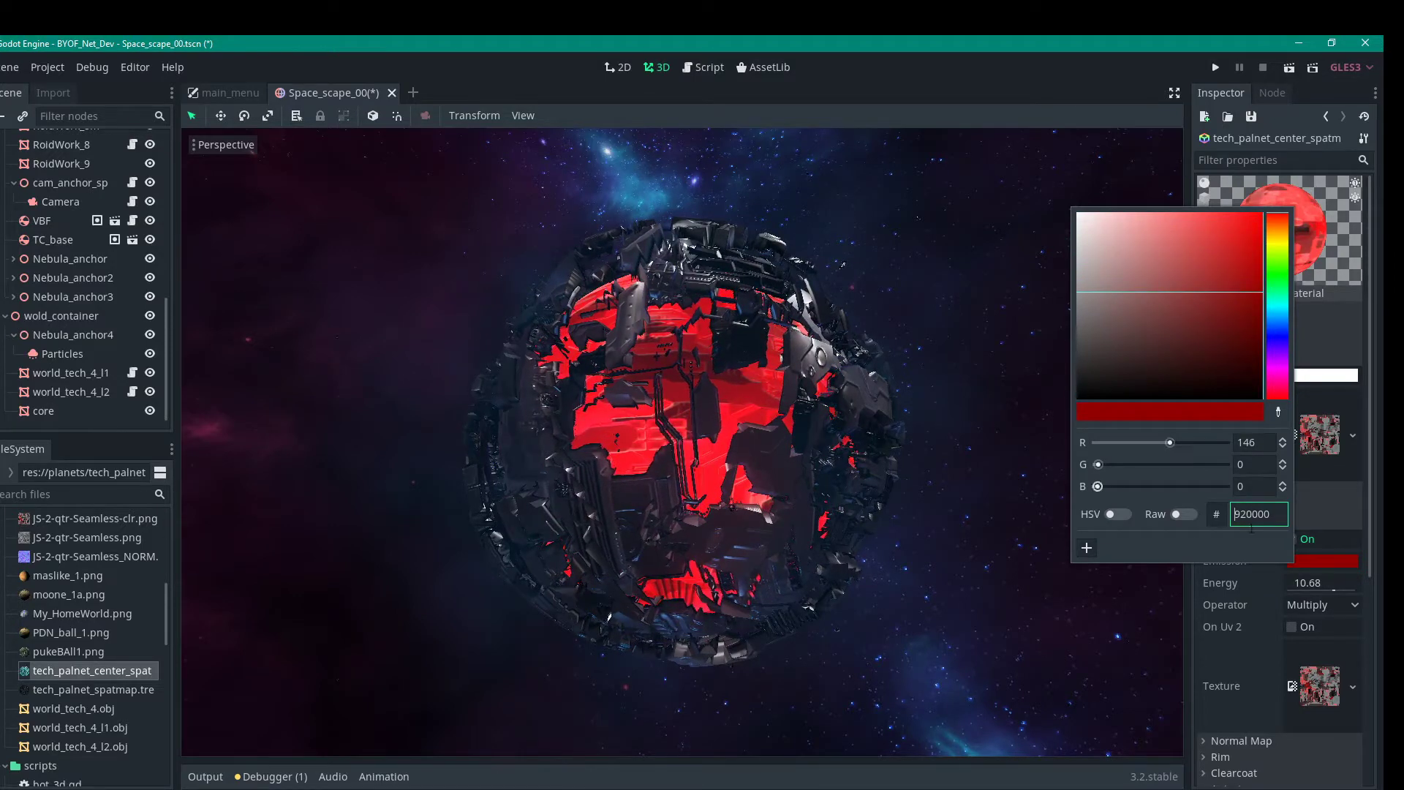
Raise the core material's emission energy to 100
left_click(1335, 585)
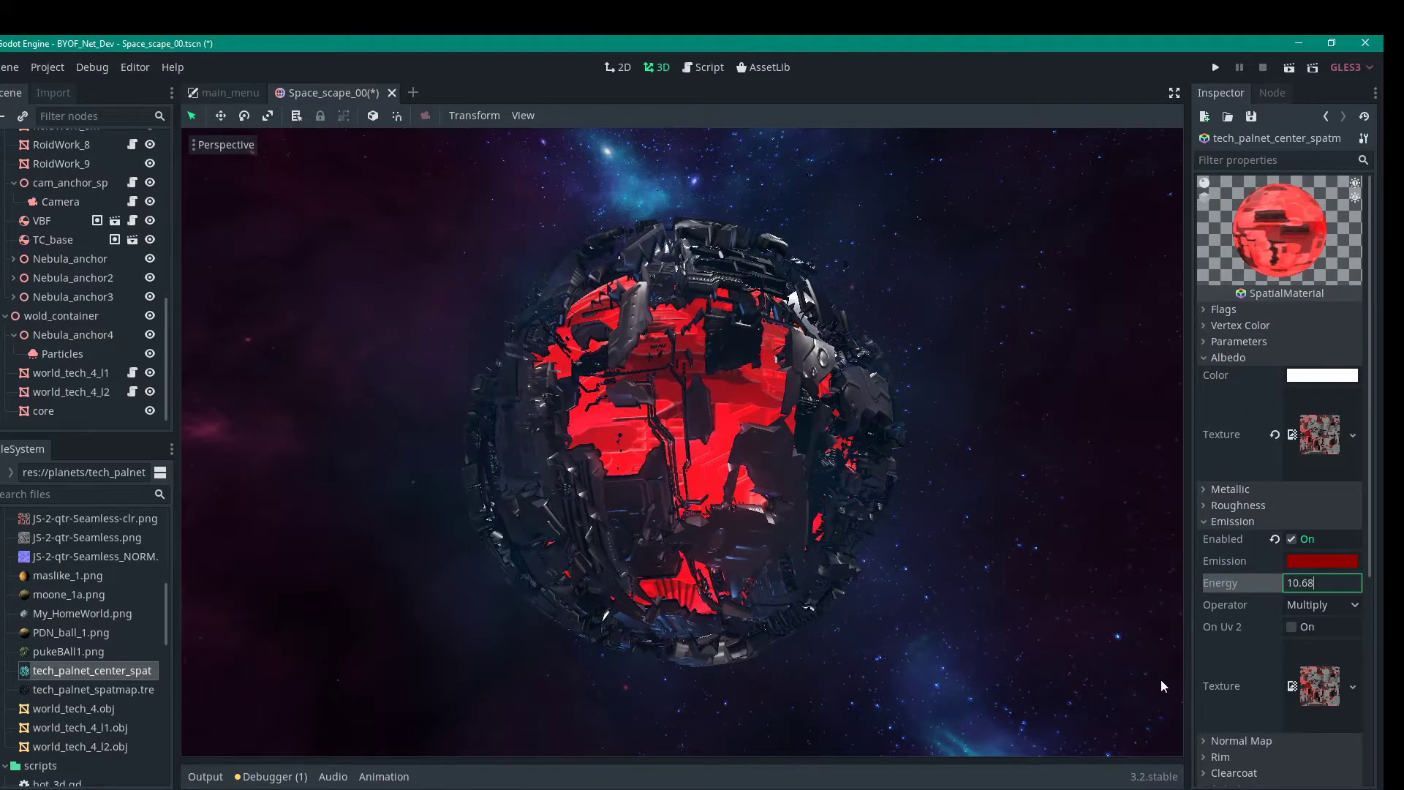
left_click(1346, 562)
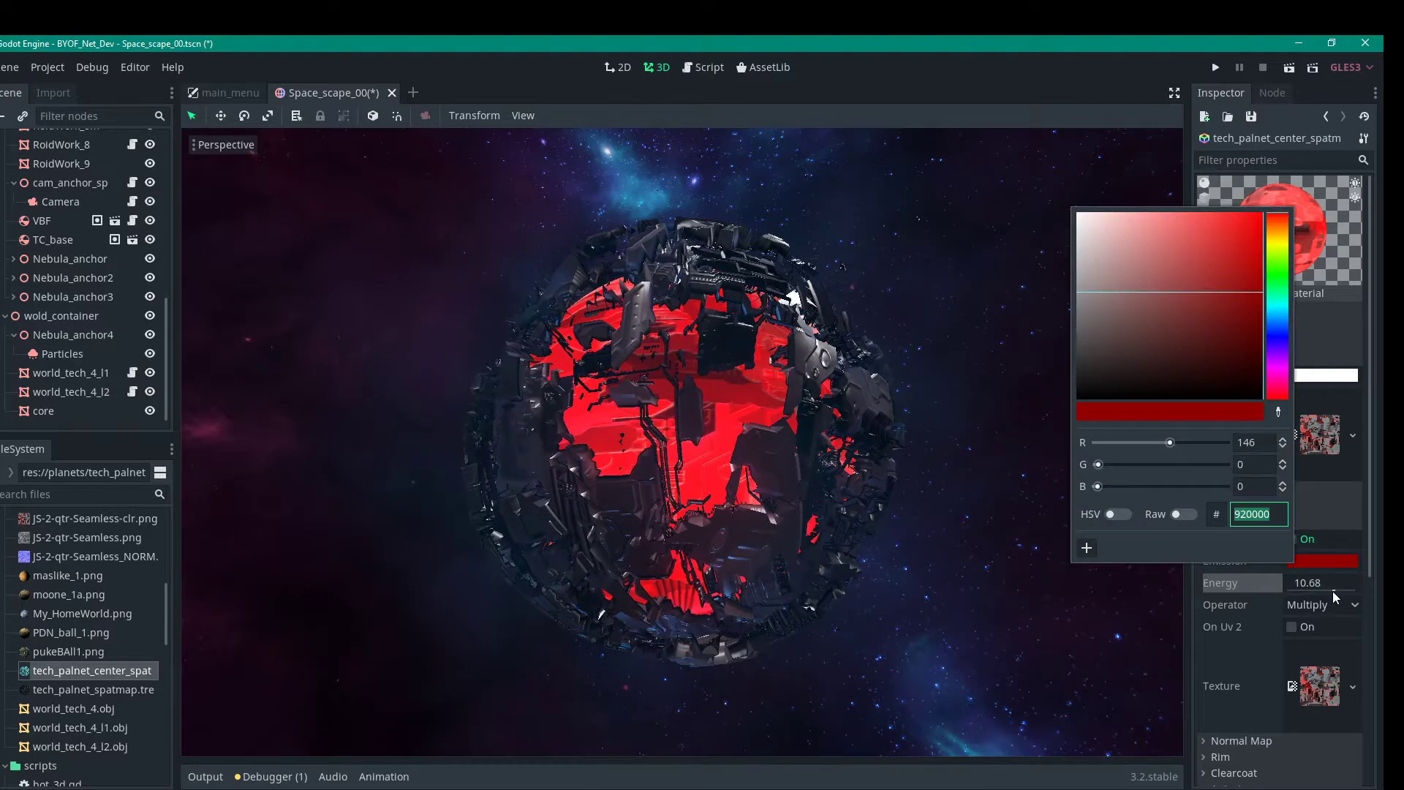
left_click(1335, 592)
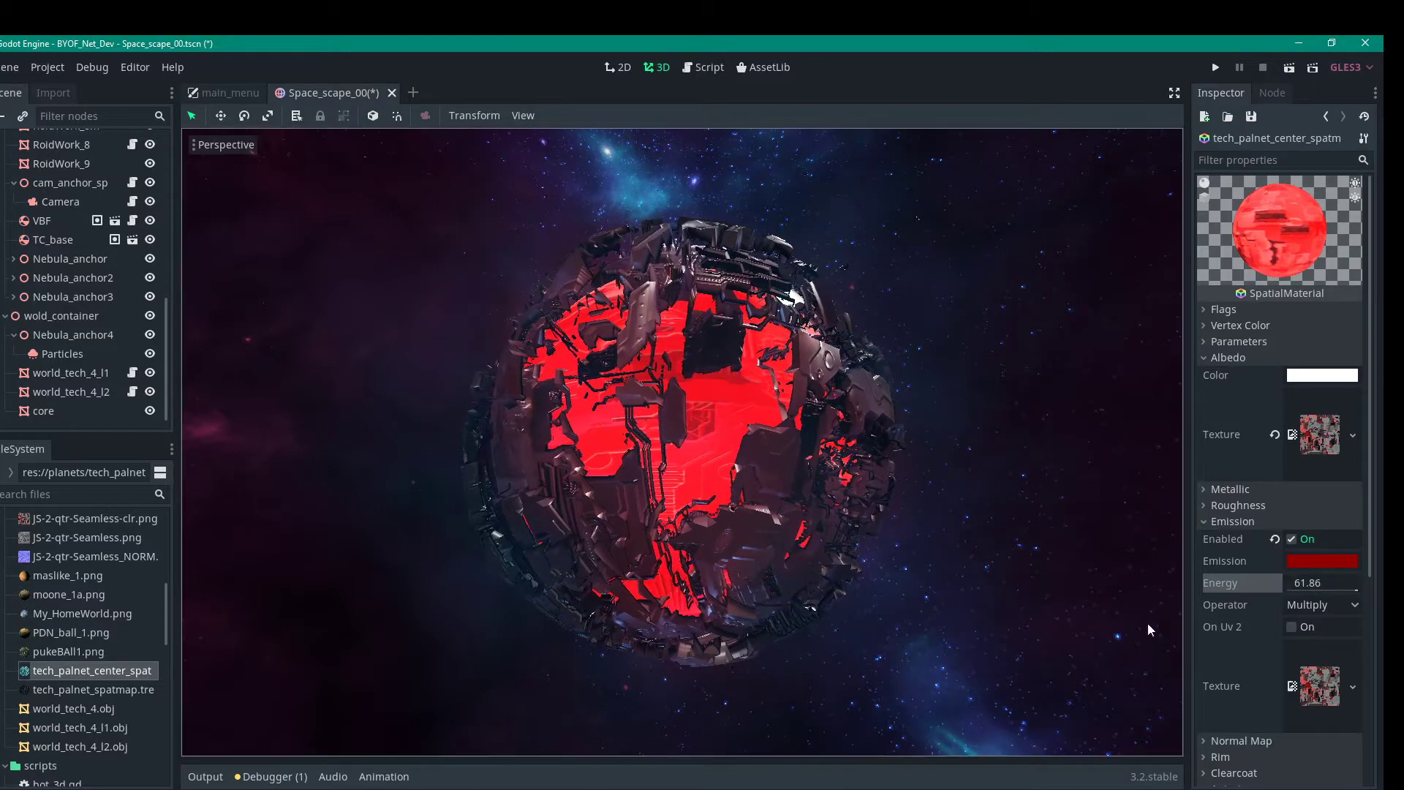
left_click(1303, 585)
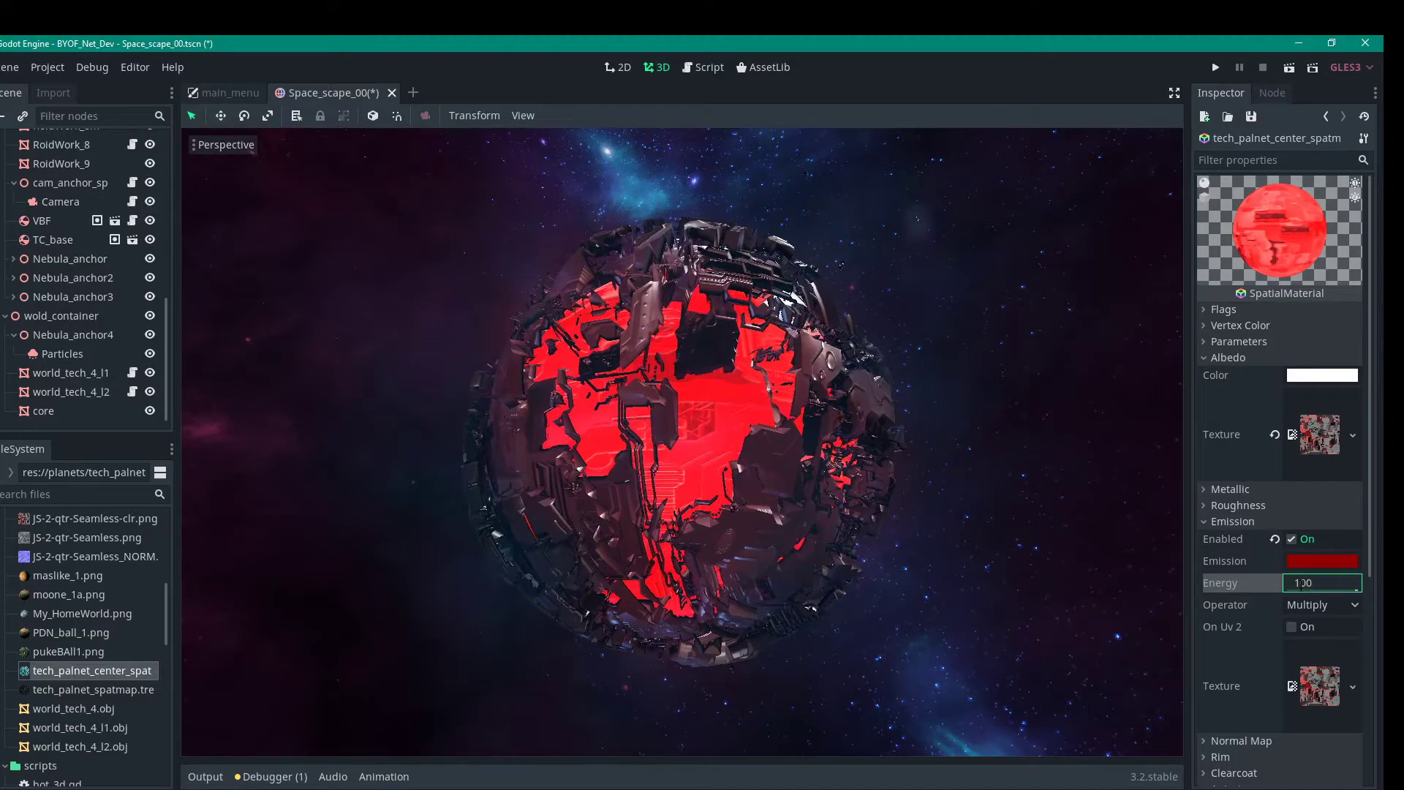
Examine the sphere's red glow and core texture from several angles, both close up and from a distance
middle_click_drag(943, 373, 881, 419)
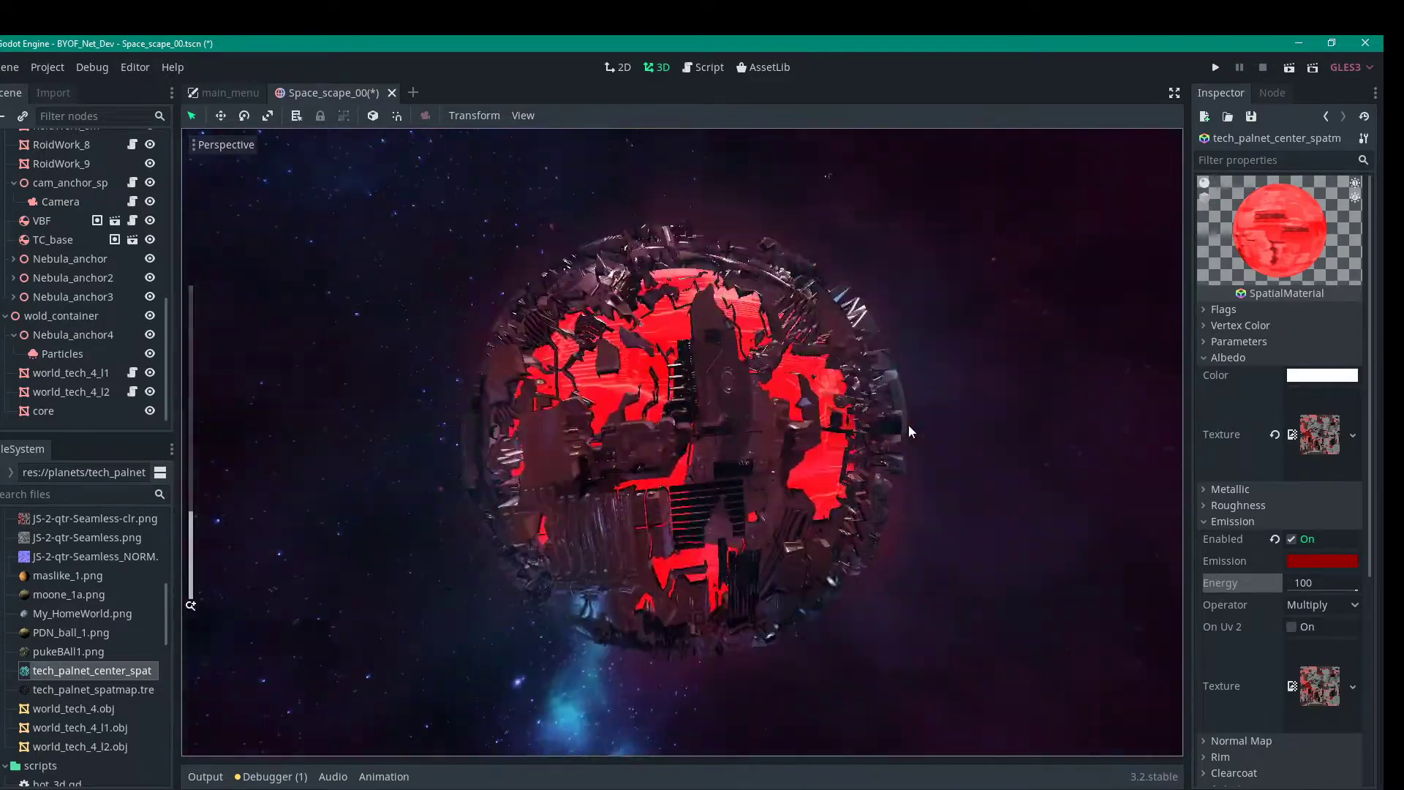
scroll(747, 424, "up", 10)
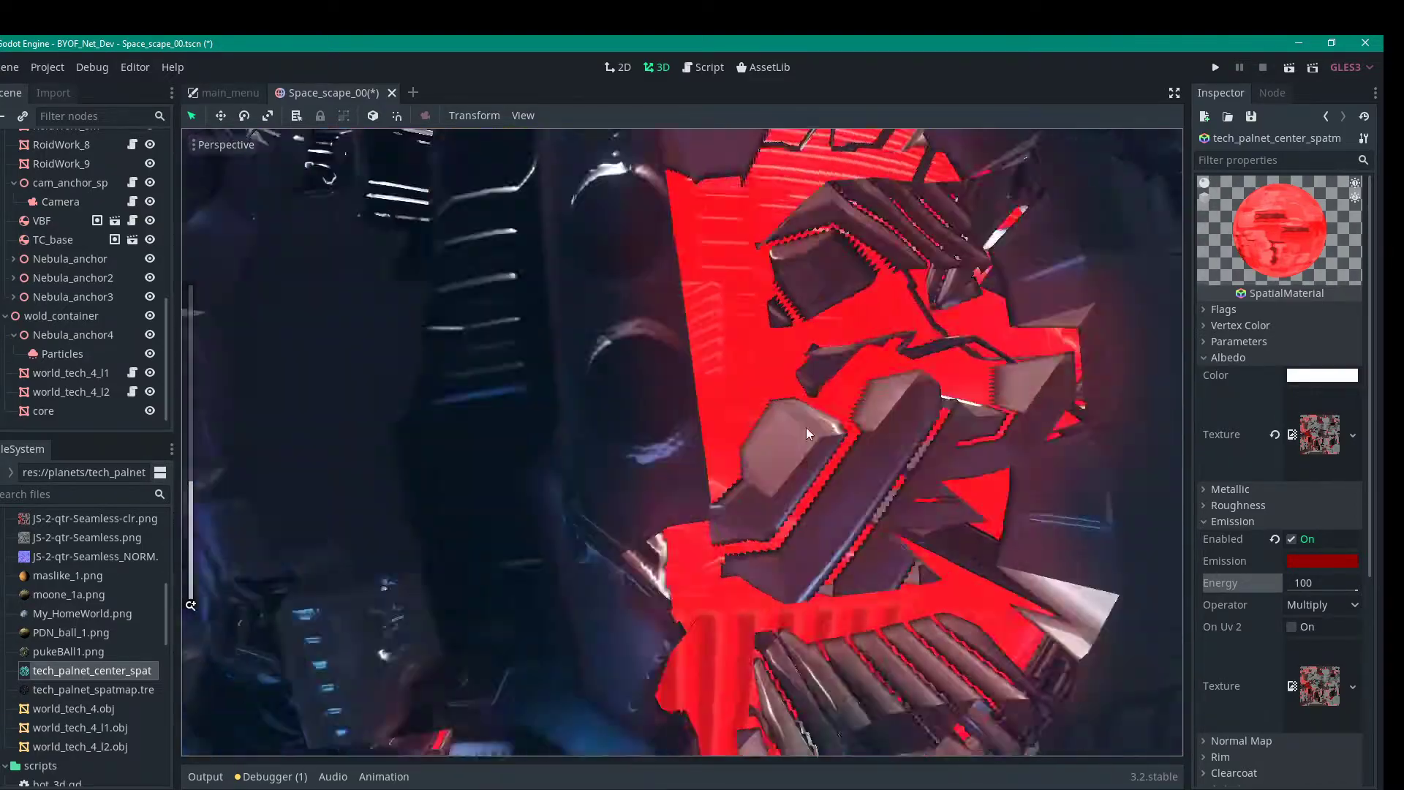
scroll(753, 439, "down", 10)
scroll(762, 451, "down", 4)
middle_click_drag(762, 451, 669, 470)
scroll(669, 470, "up", 8)
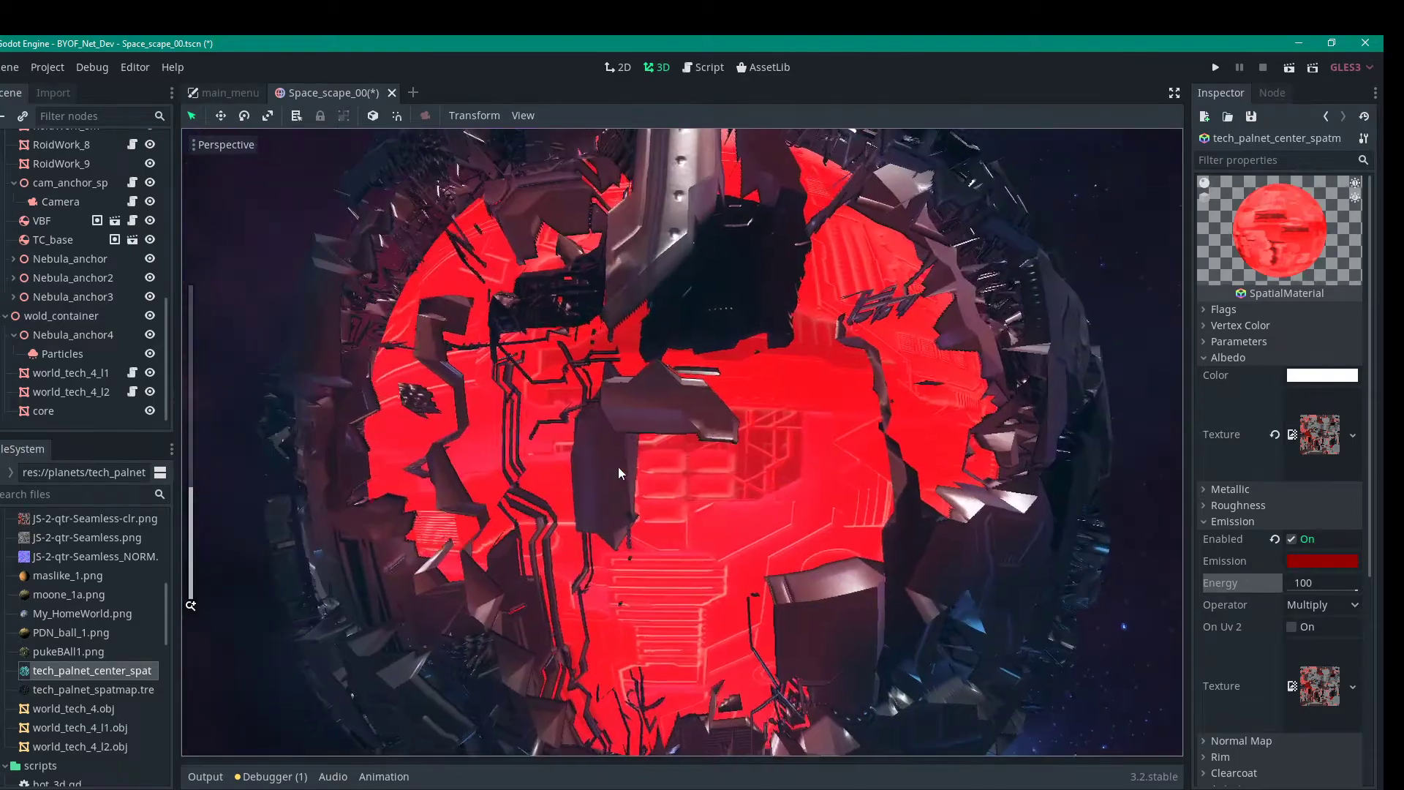
scroll(658, 476, "down", 5)
scroll(633, 478, "down", 4)
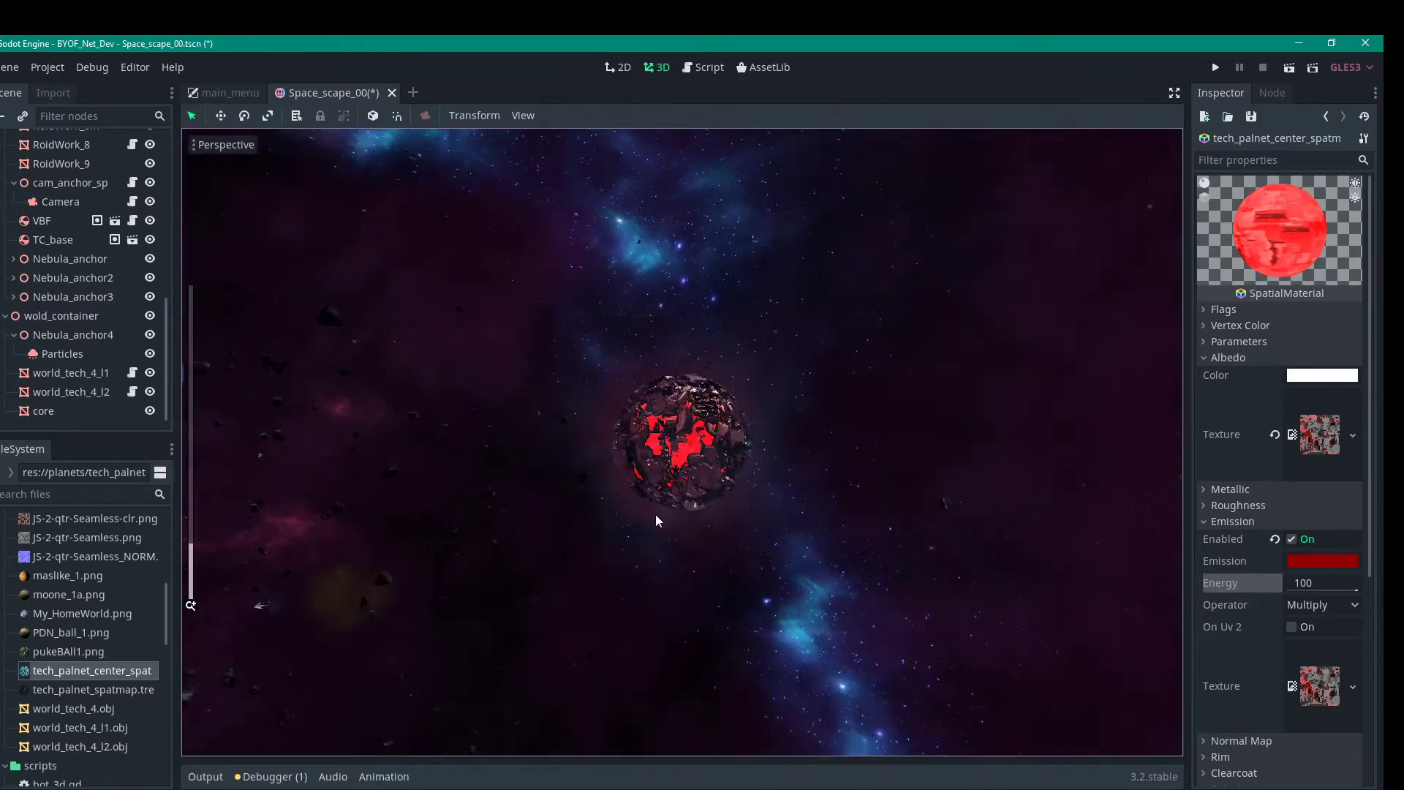
middle_click_drag(658, 517, 724, 552)
Set the core material's emission colour to deep blue 000992
left_click(1328, 564)
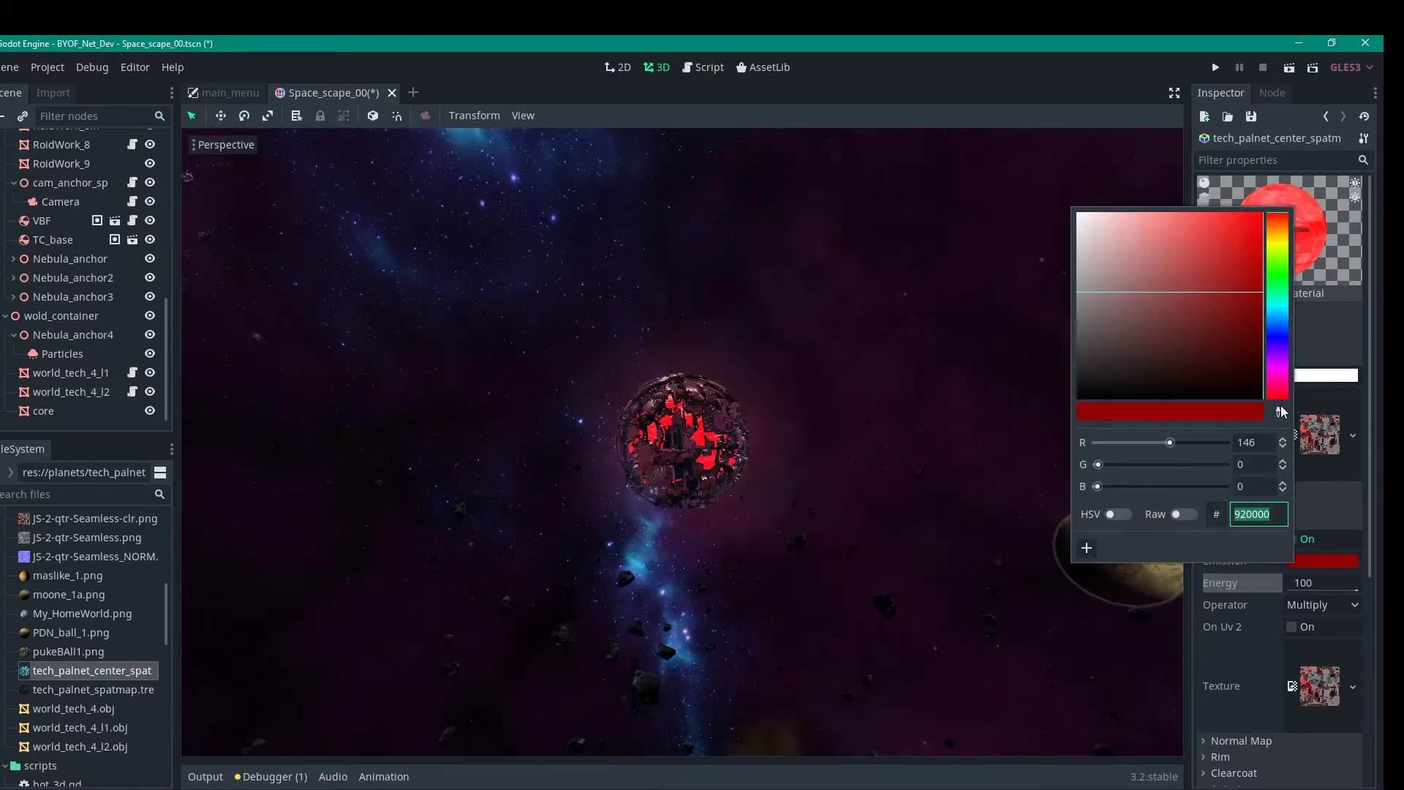
left_click(1273, 333)
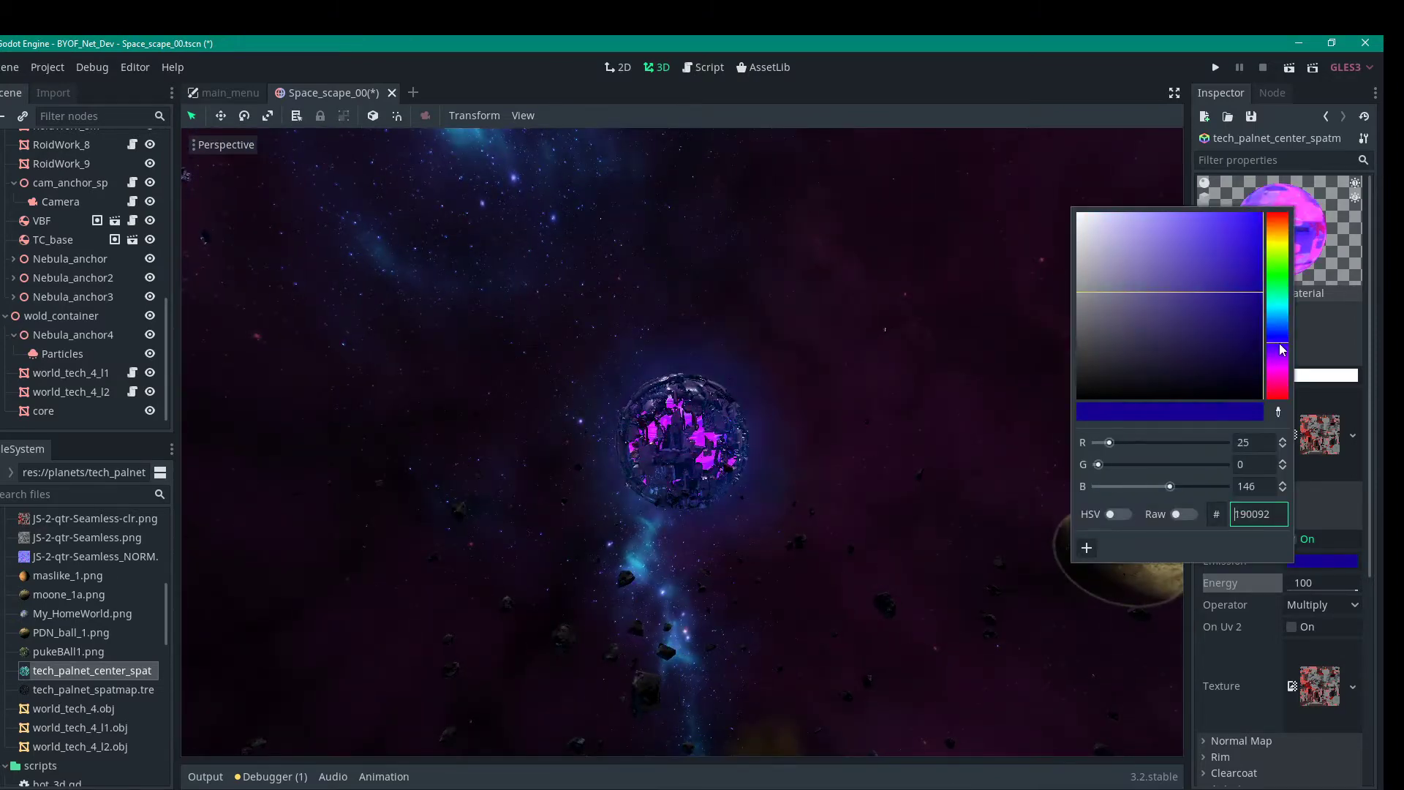
left_click_drag(1278, 344, 1278, 355)
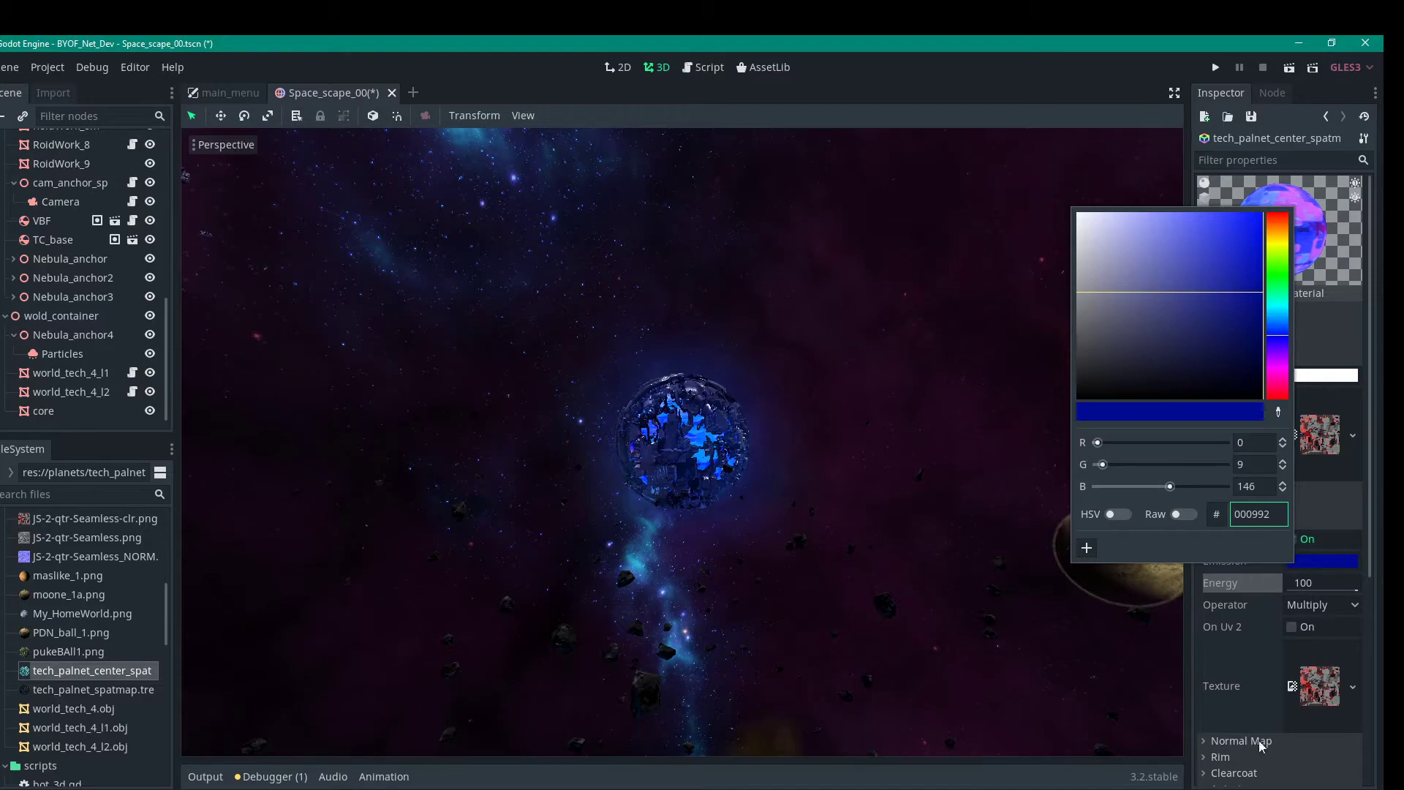
left_click(1255, 717)
Scale the Nebula_anchor4 node inside wold_container to 0.08 on the x, y and z axes
scroll(788, 590, "up", 8)
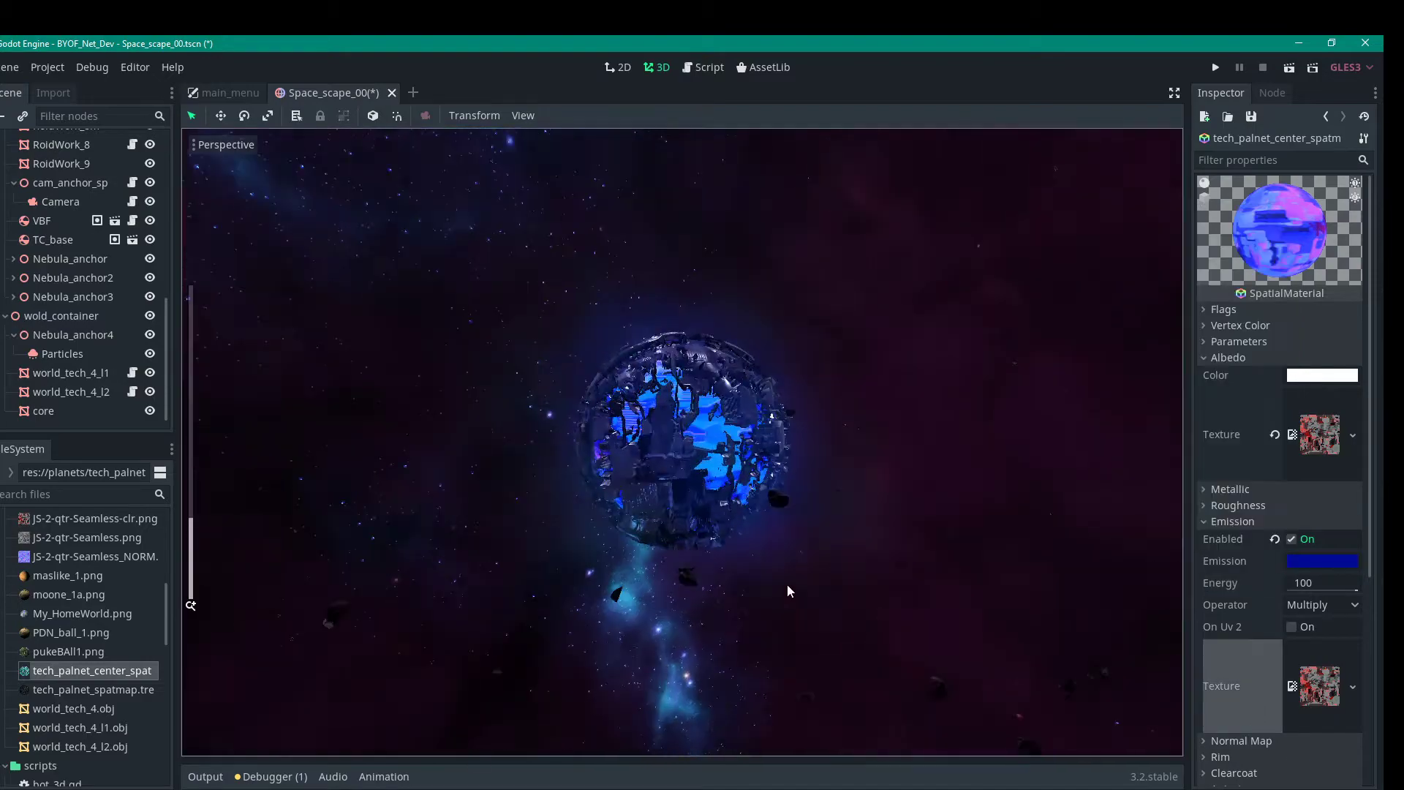
scroll(787, 563, "down", 10)
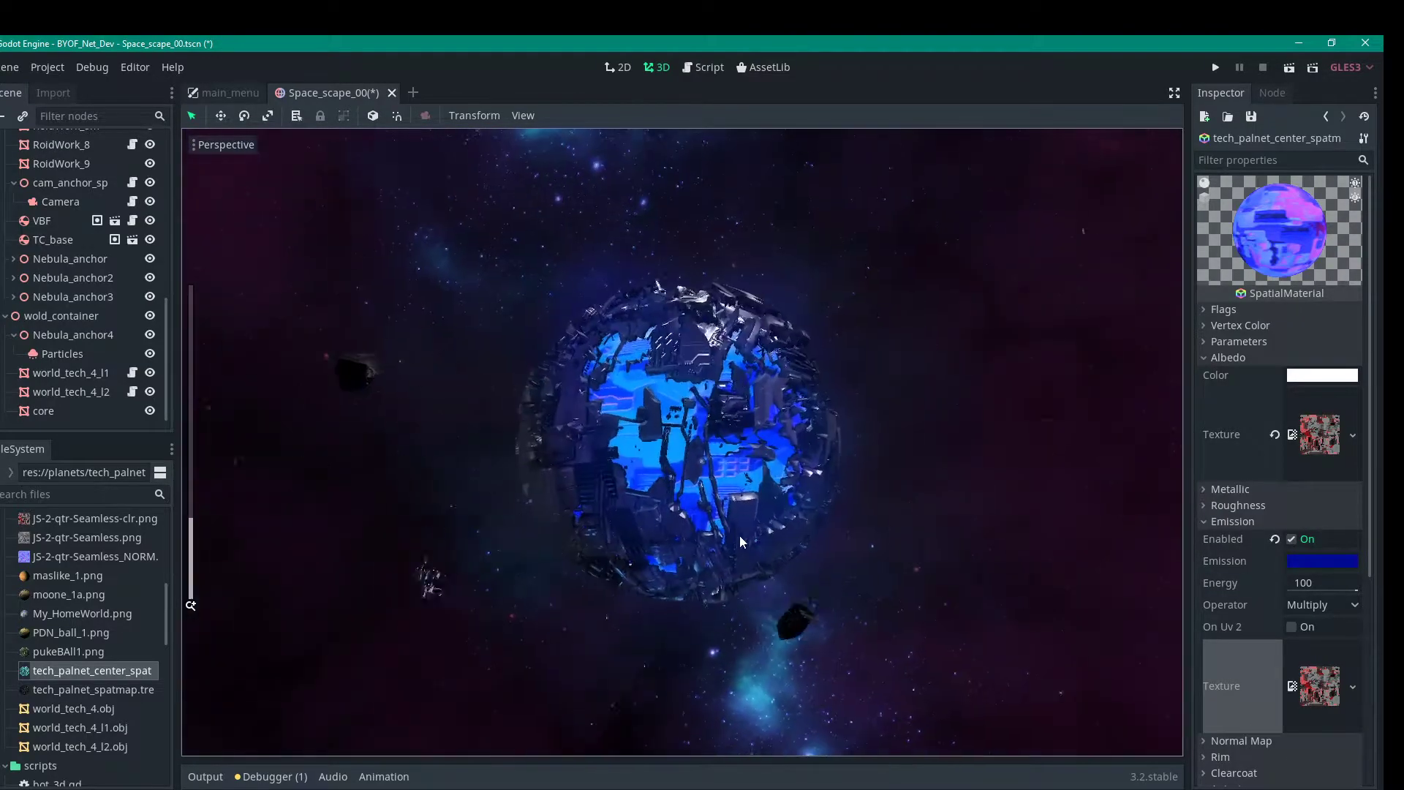
middle_click_drag(644, 527, 1055, 261)
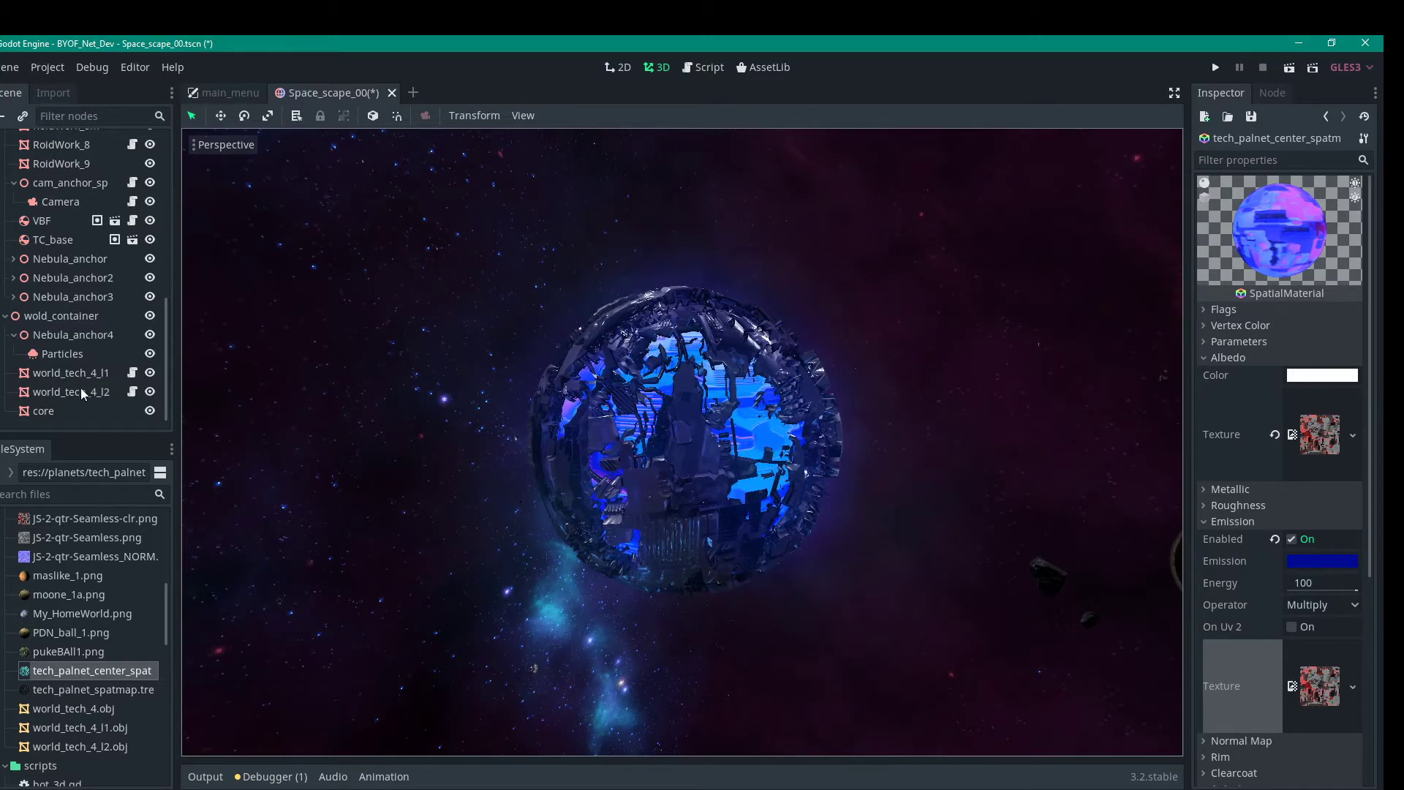
left_click(63, 337)
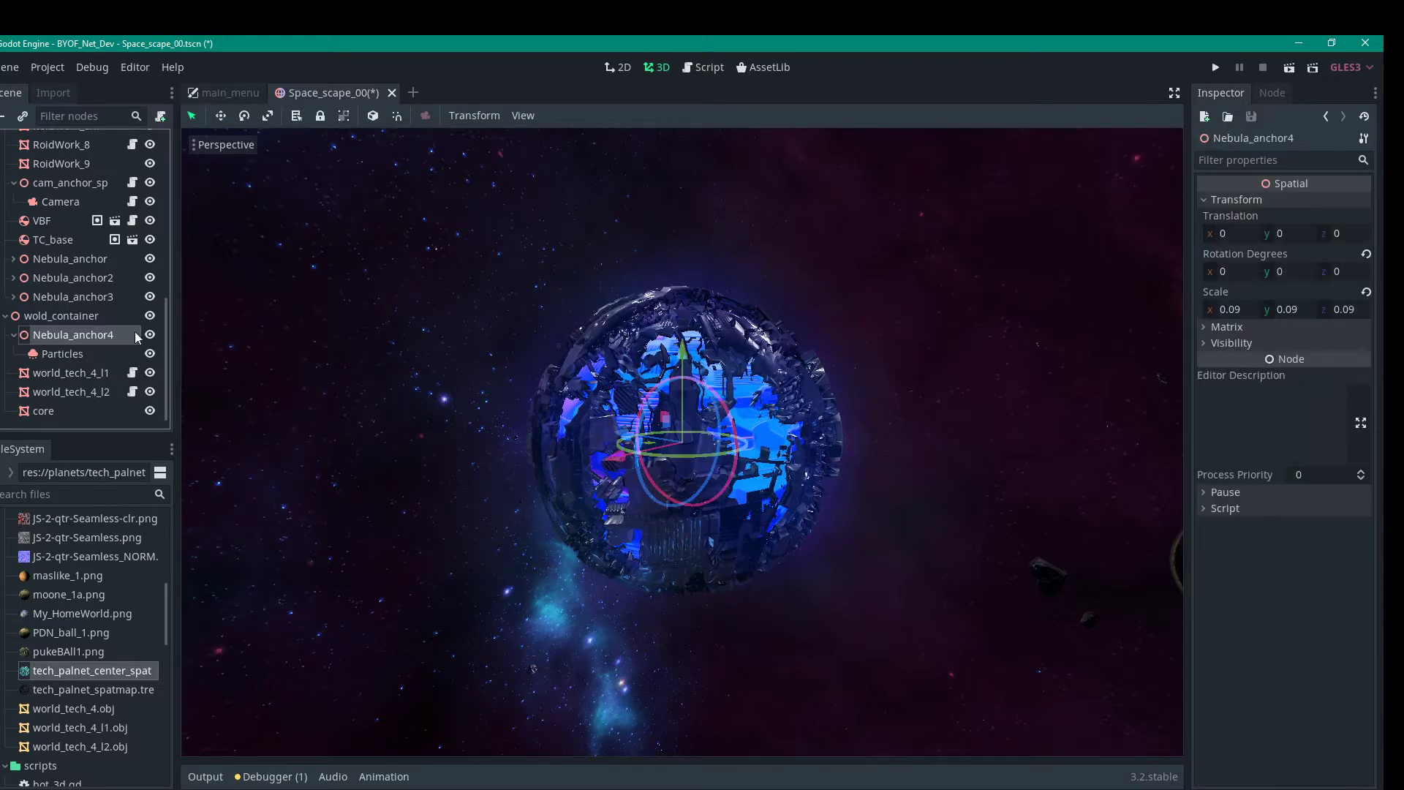
left_click(1243, 311)
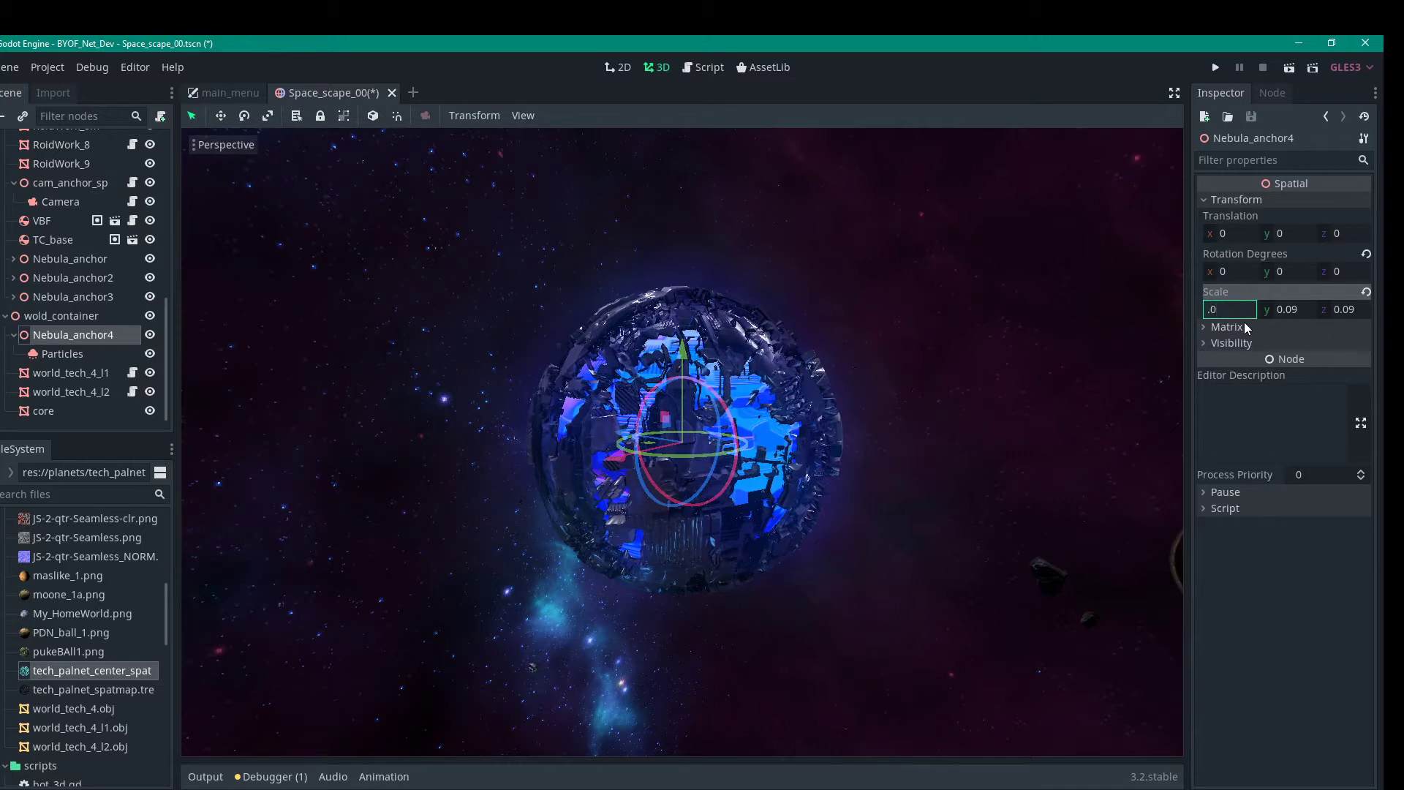
key("Return")
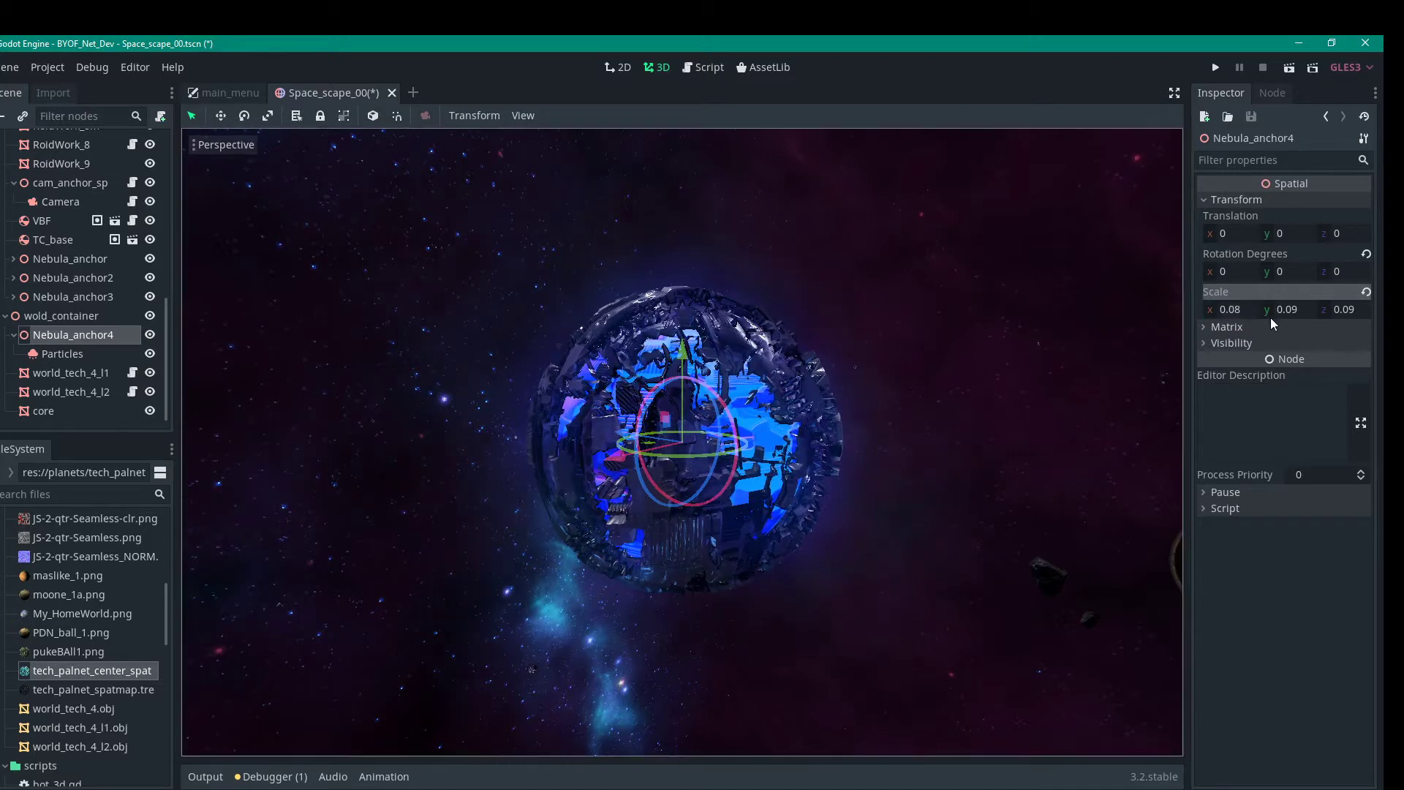
left_click(1290, 311)
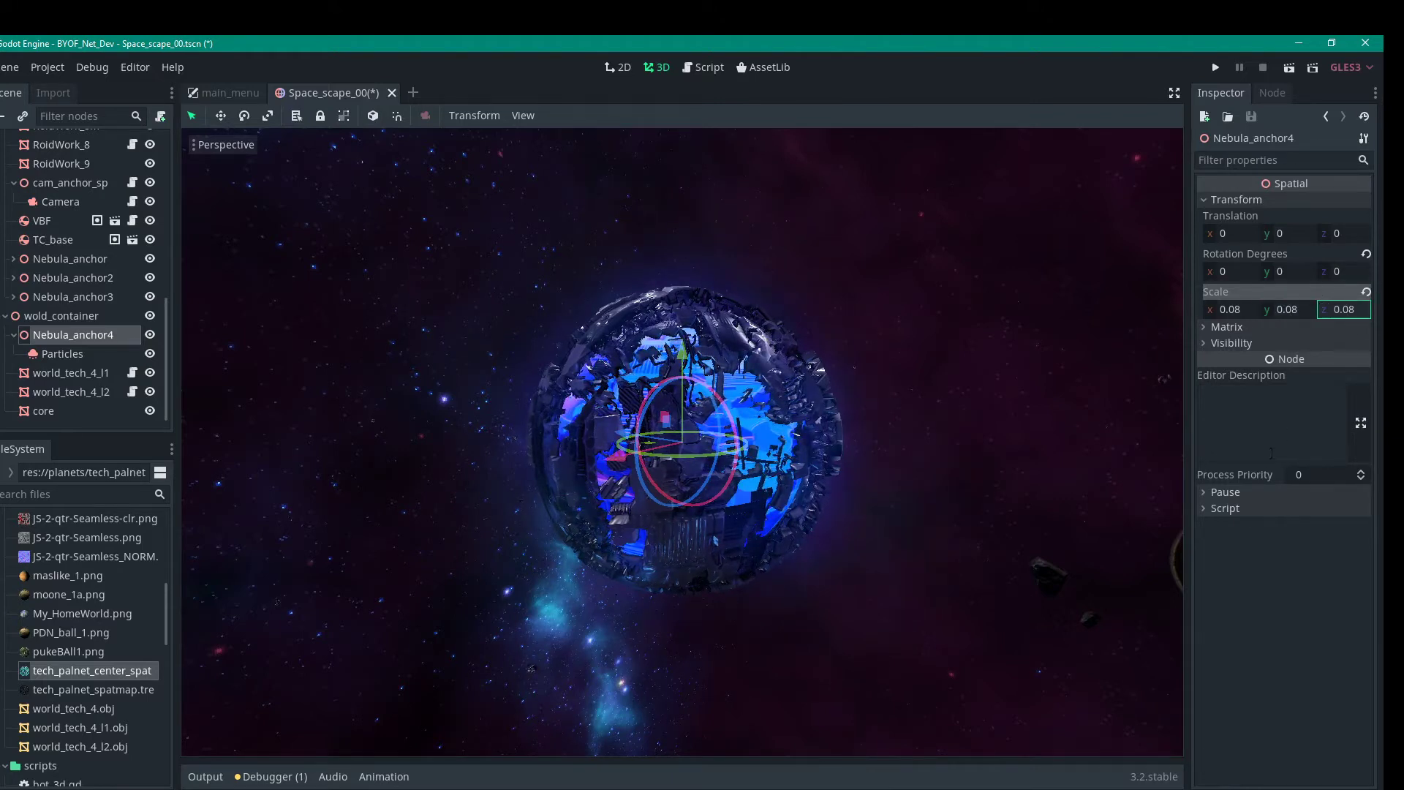
key("Return")
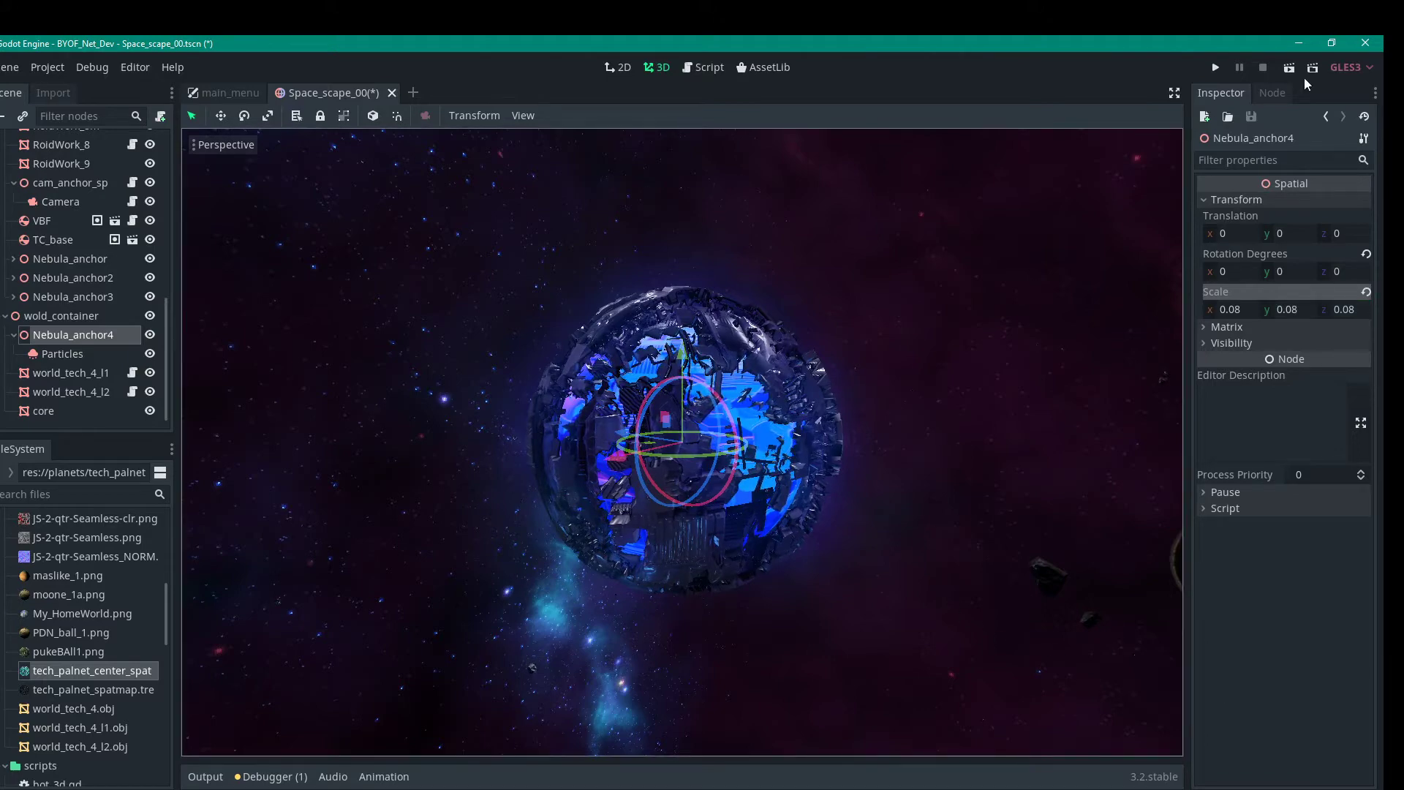
Run the project and pick bright yellow as the player colour in the network lobby
left_click(1216, 69)
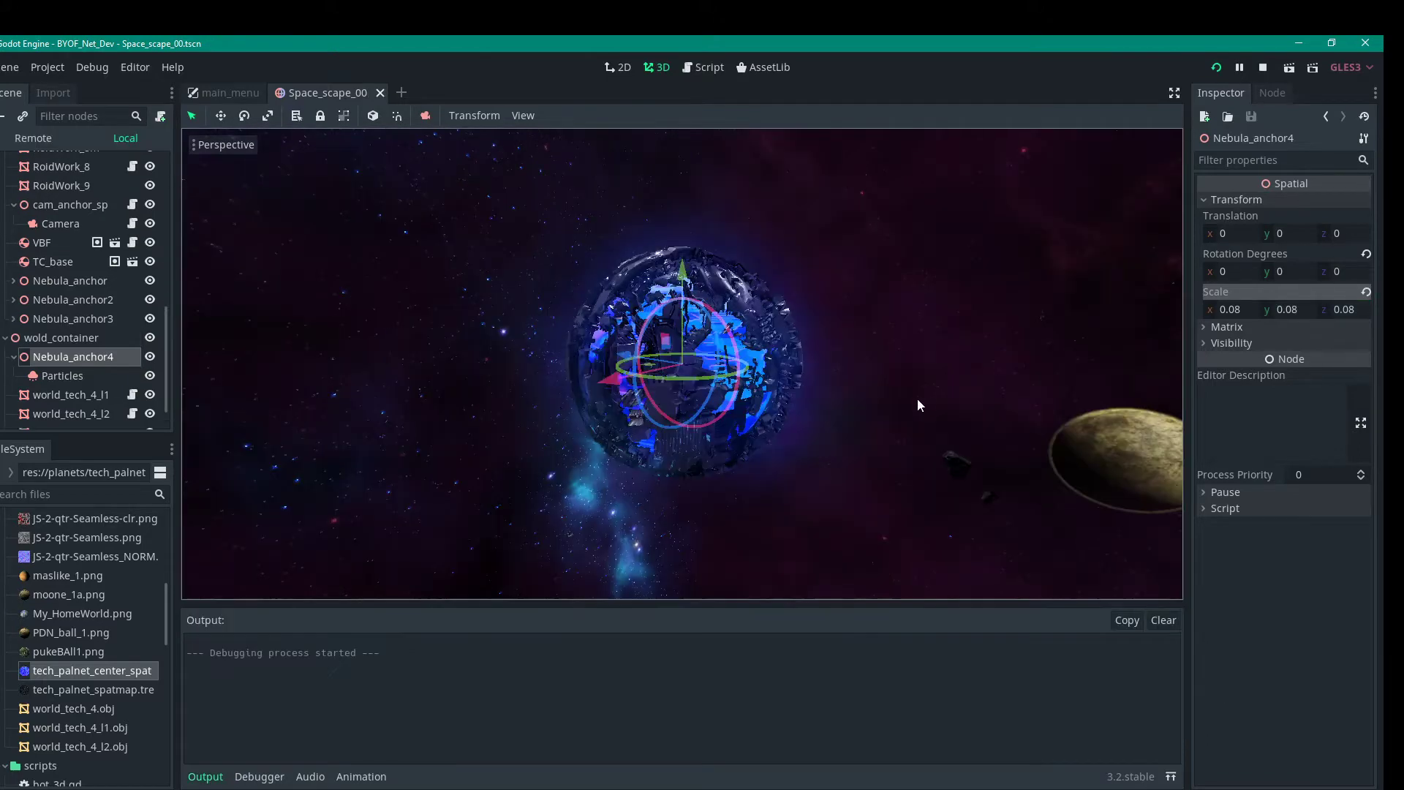
left_click(674, 382)
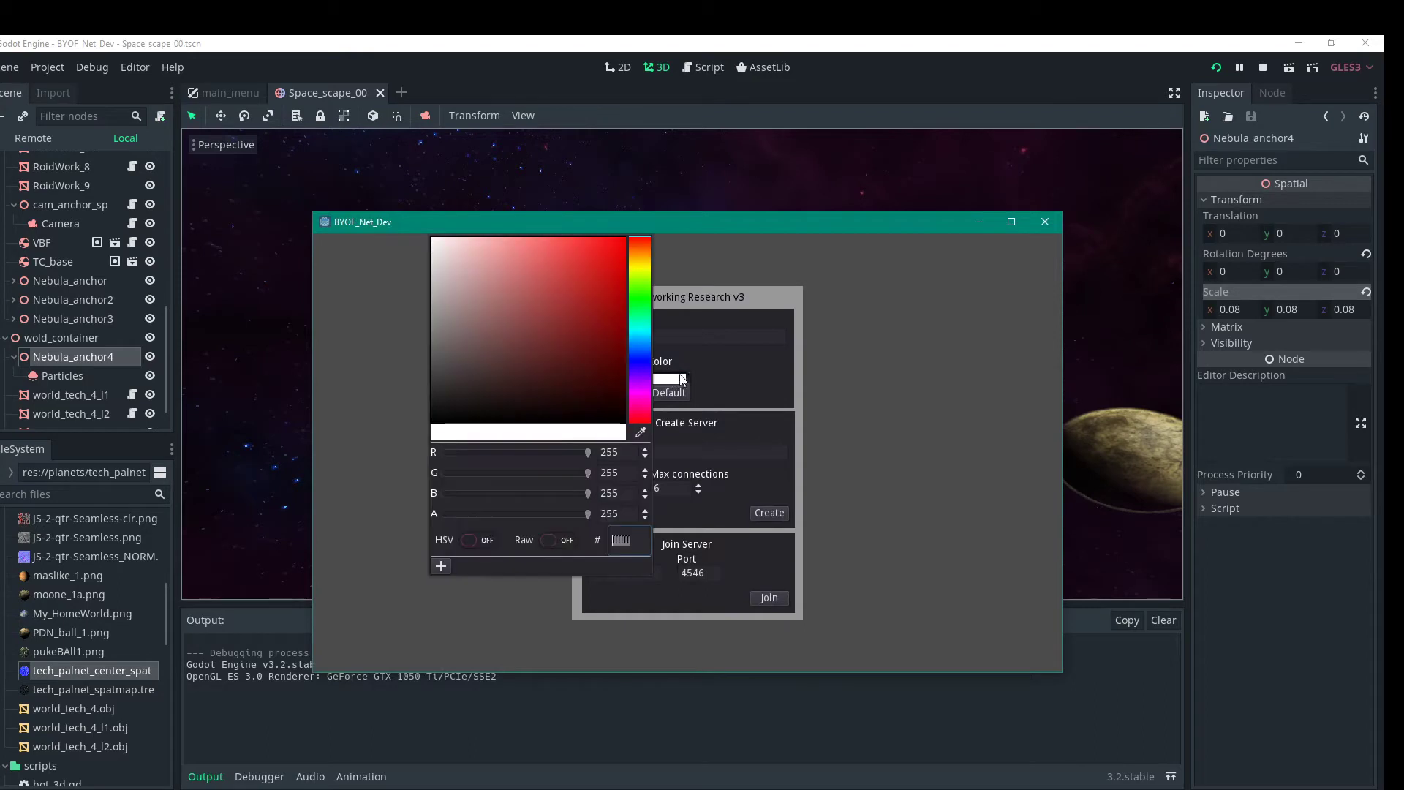
left_click(640, 270)
left_click(589, 265)
left_click(882, 357)
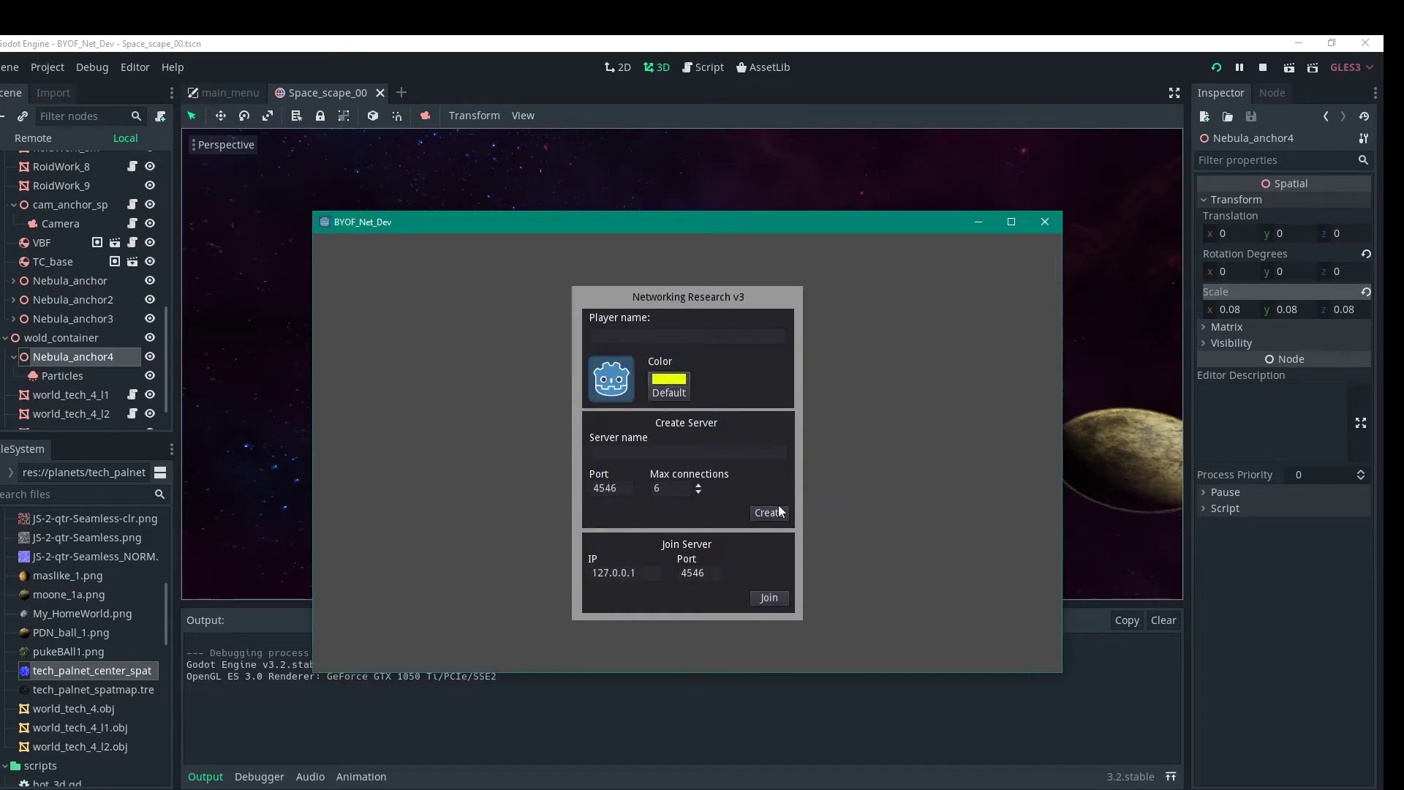
Create the multiplayer server and maximise the game window
left_click(780, 514)
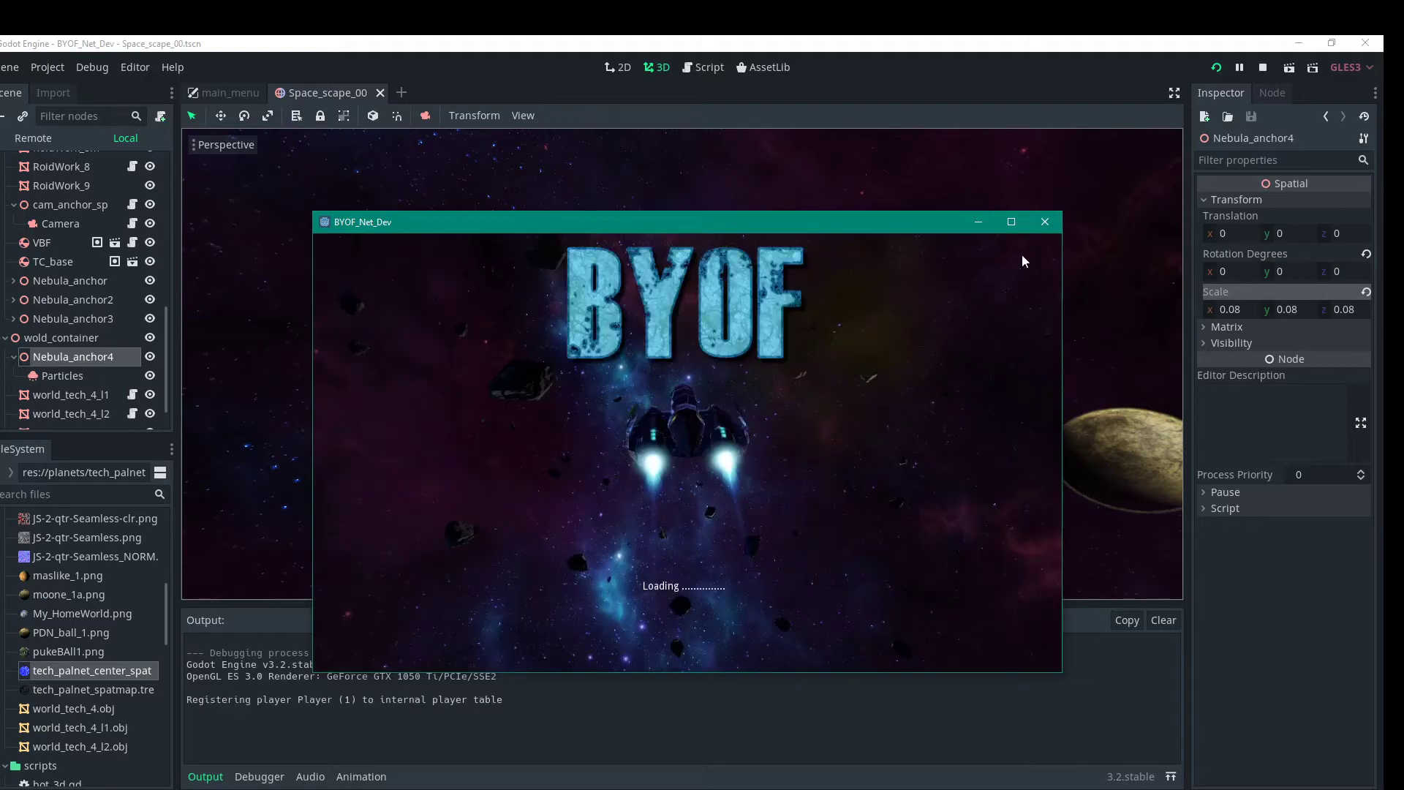
left_click(1012, 222)
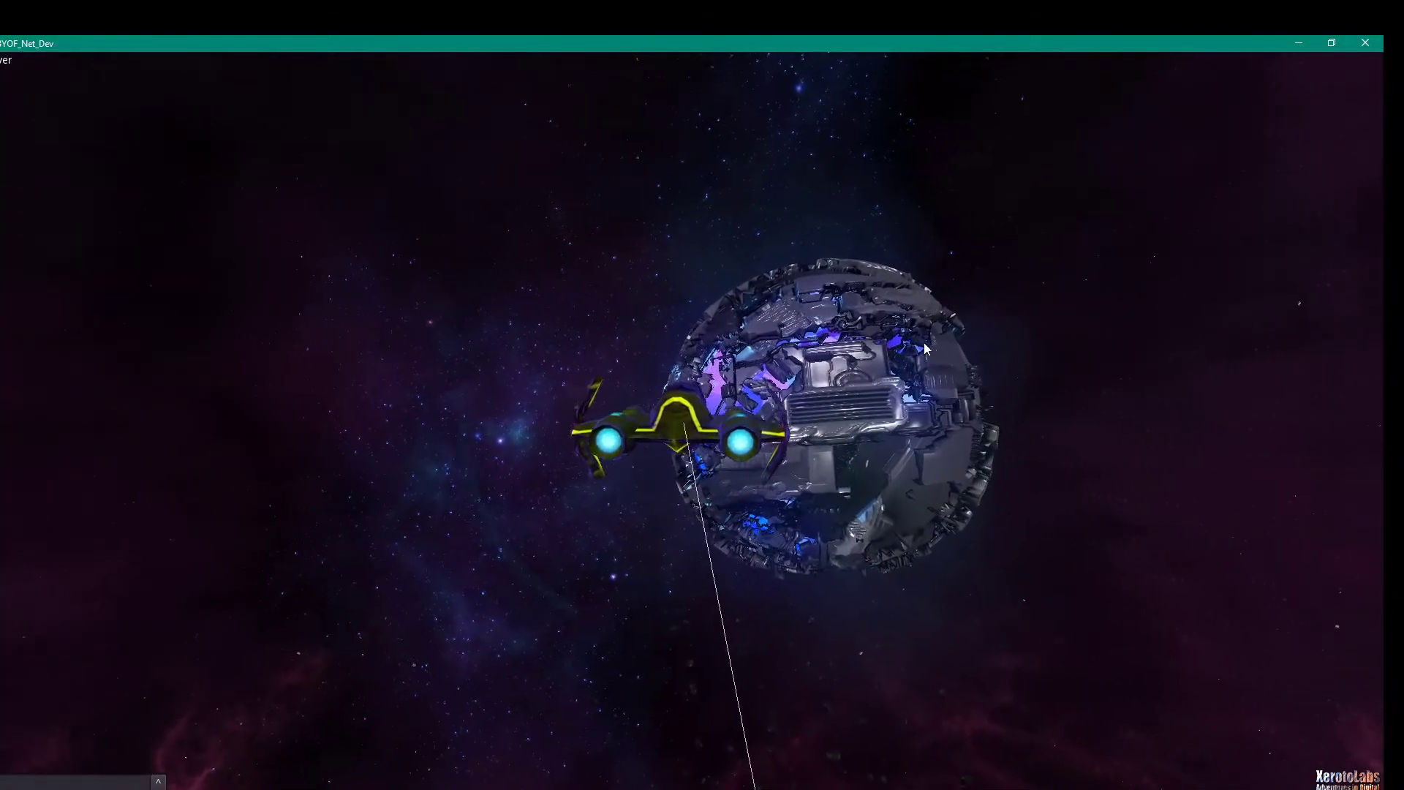
Fly the ship around the blue-glowing panelled sphere to check its look in the game, and close the game window
key("d")
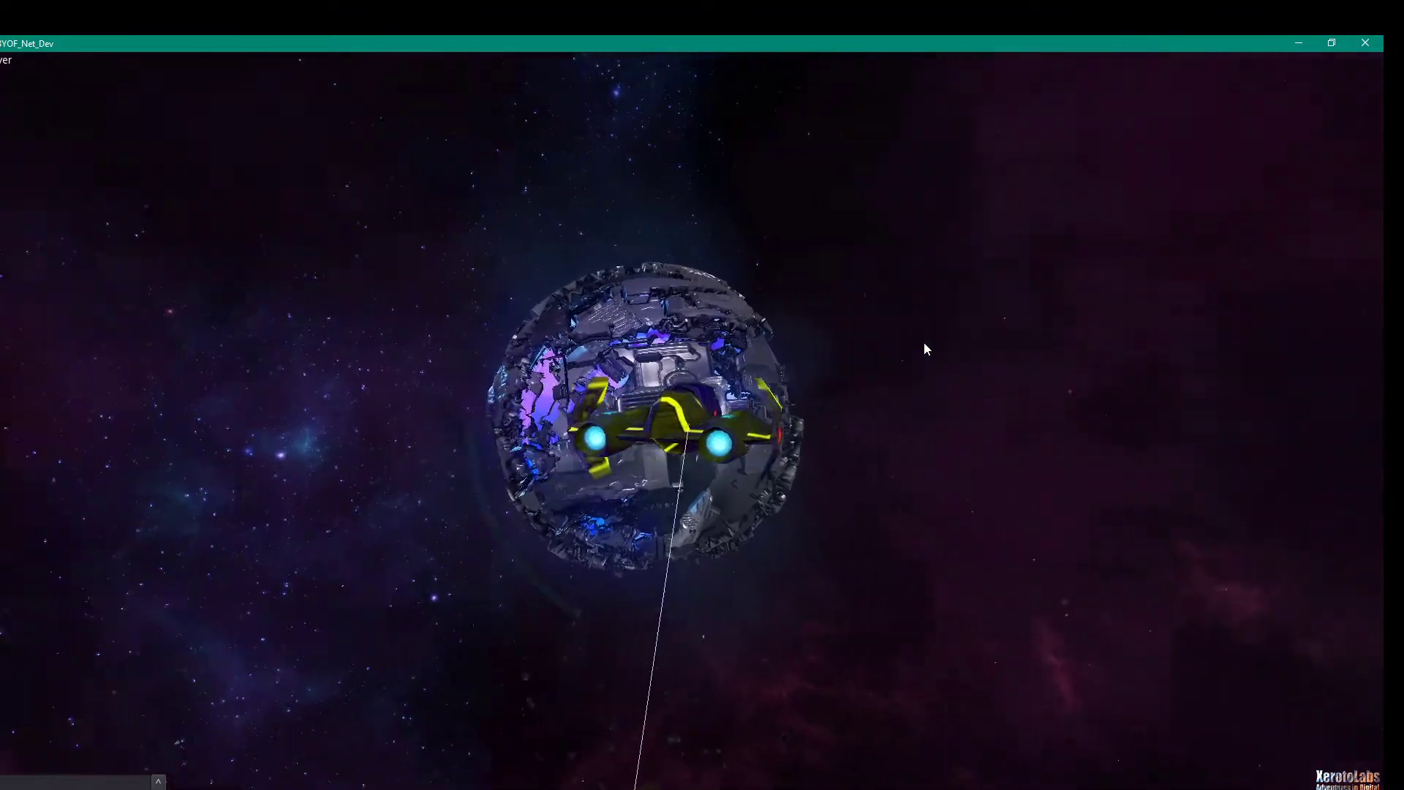
key("d")
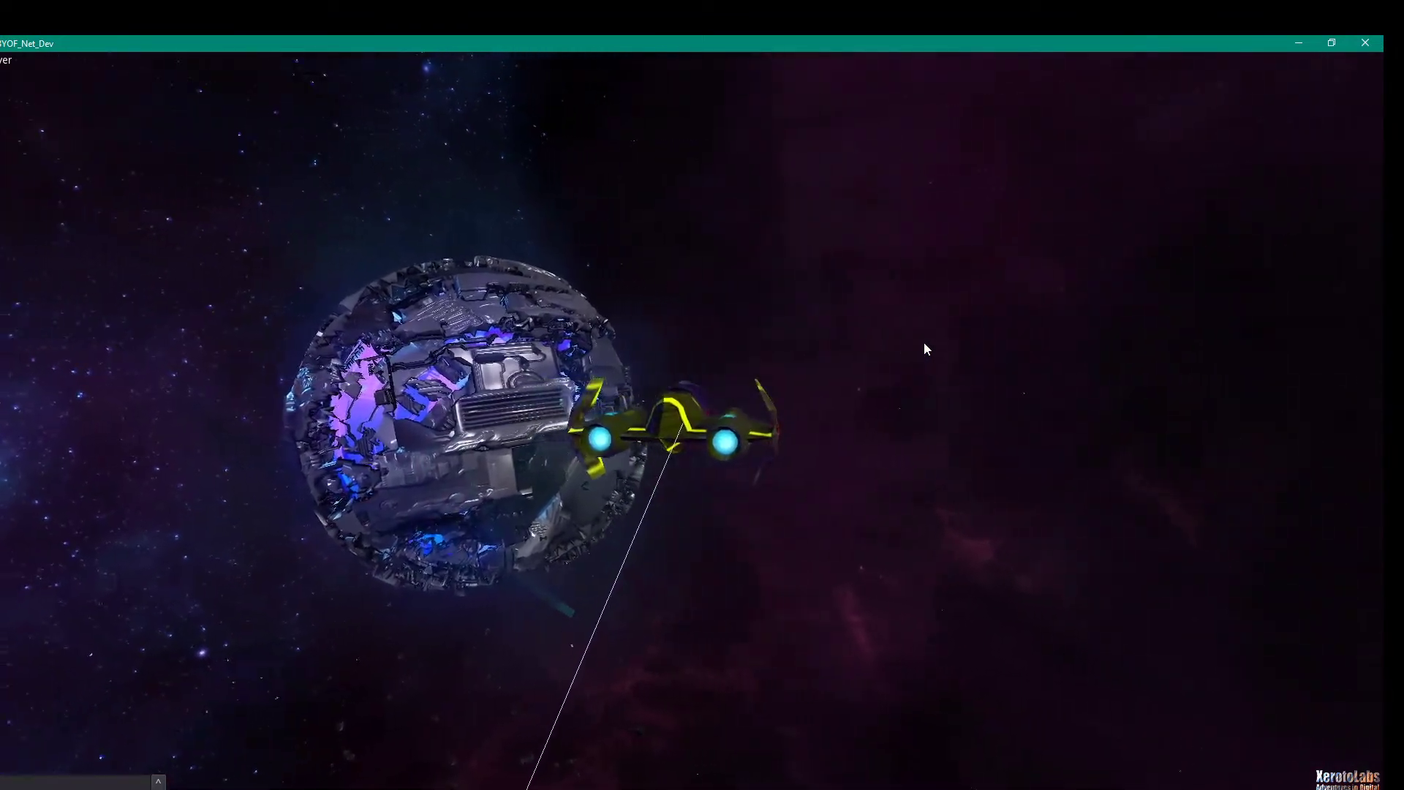
key("a")
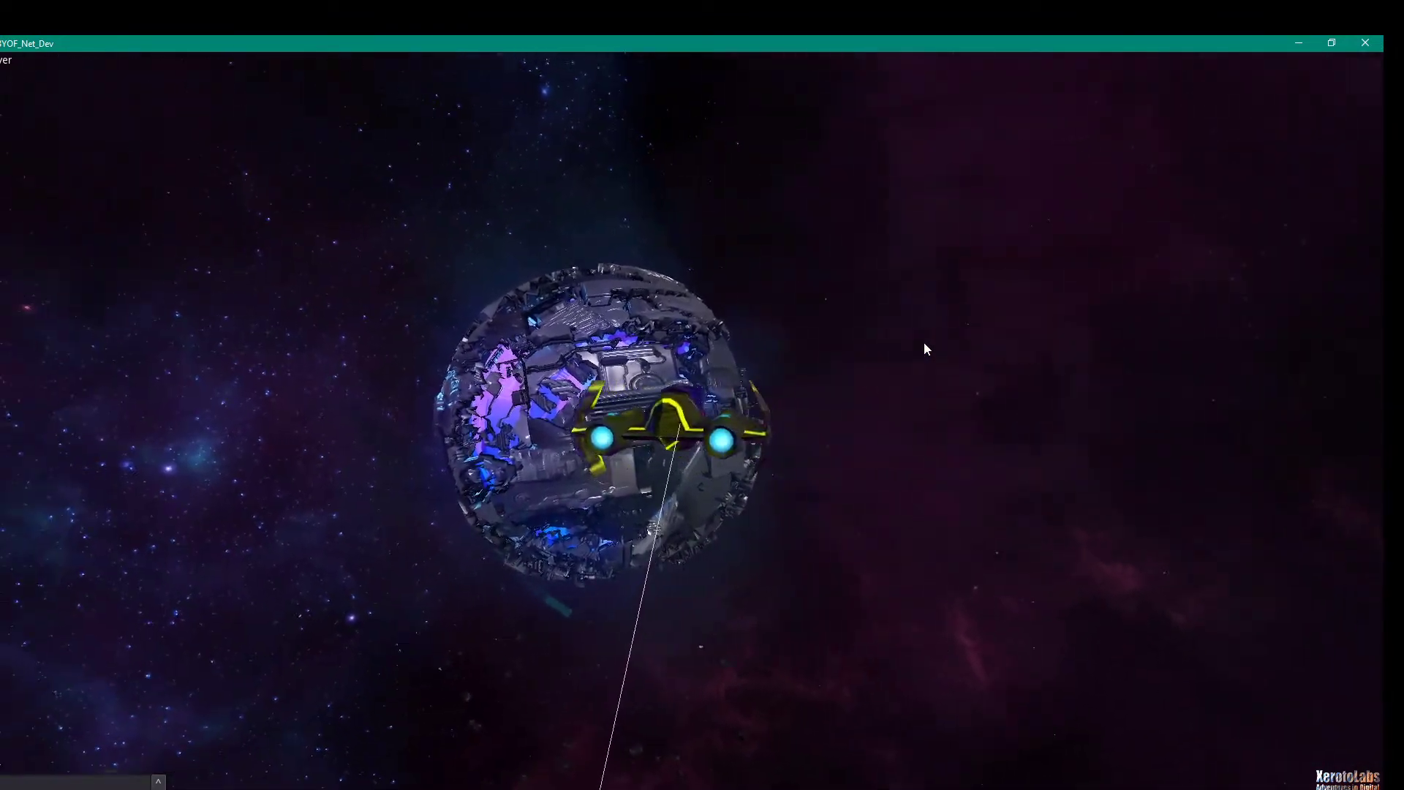
key("q")
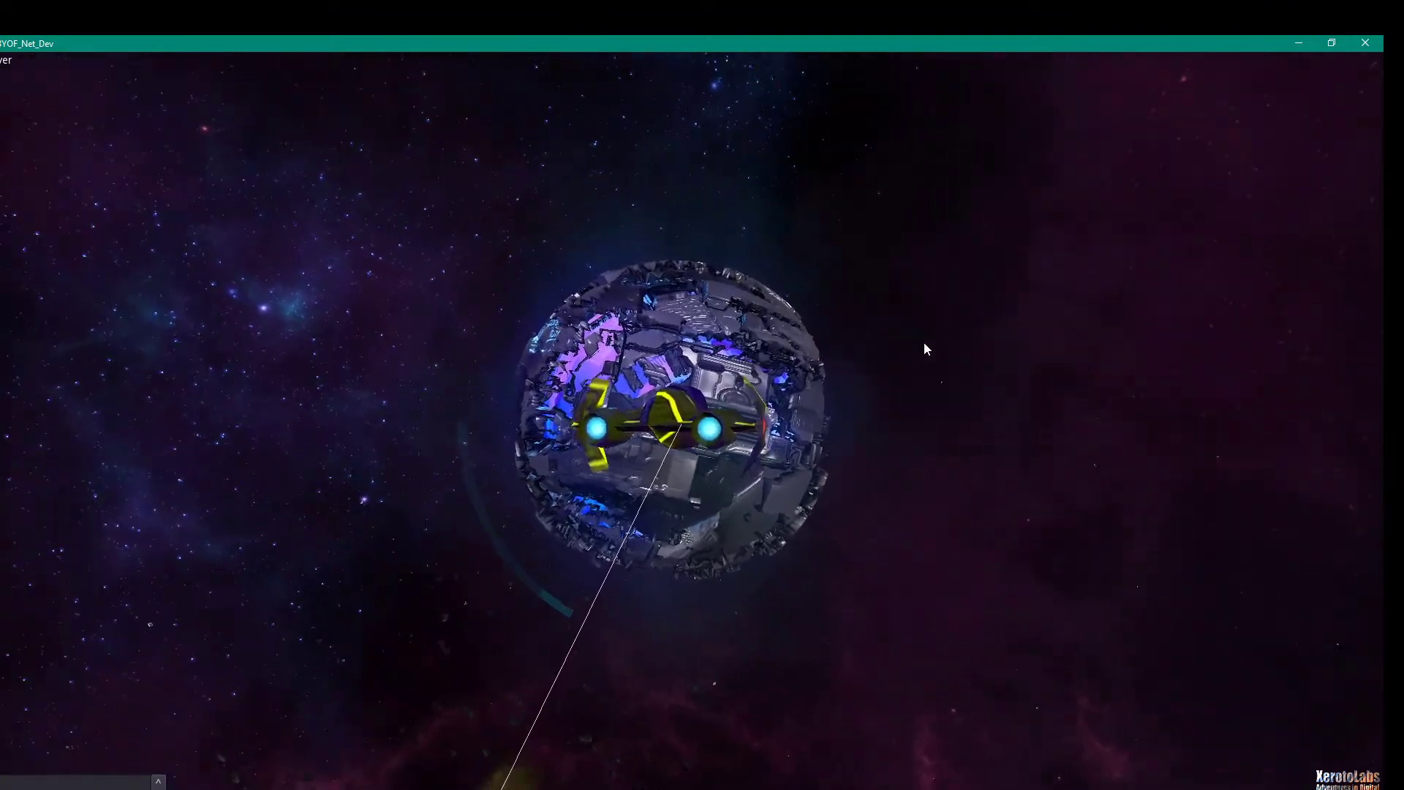
key("d")
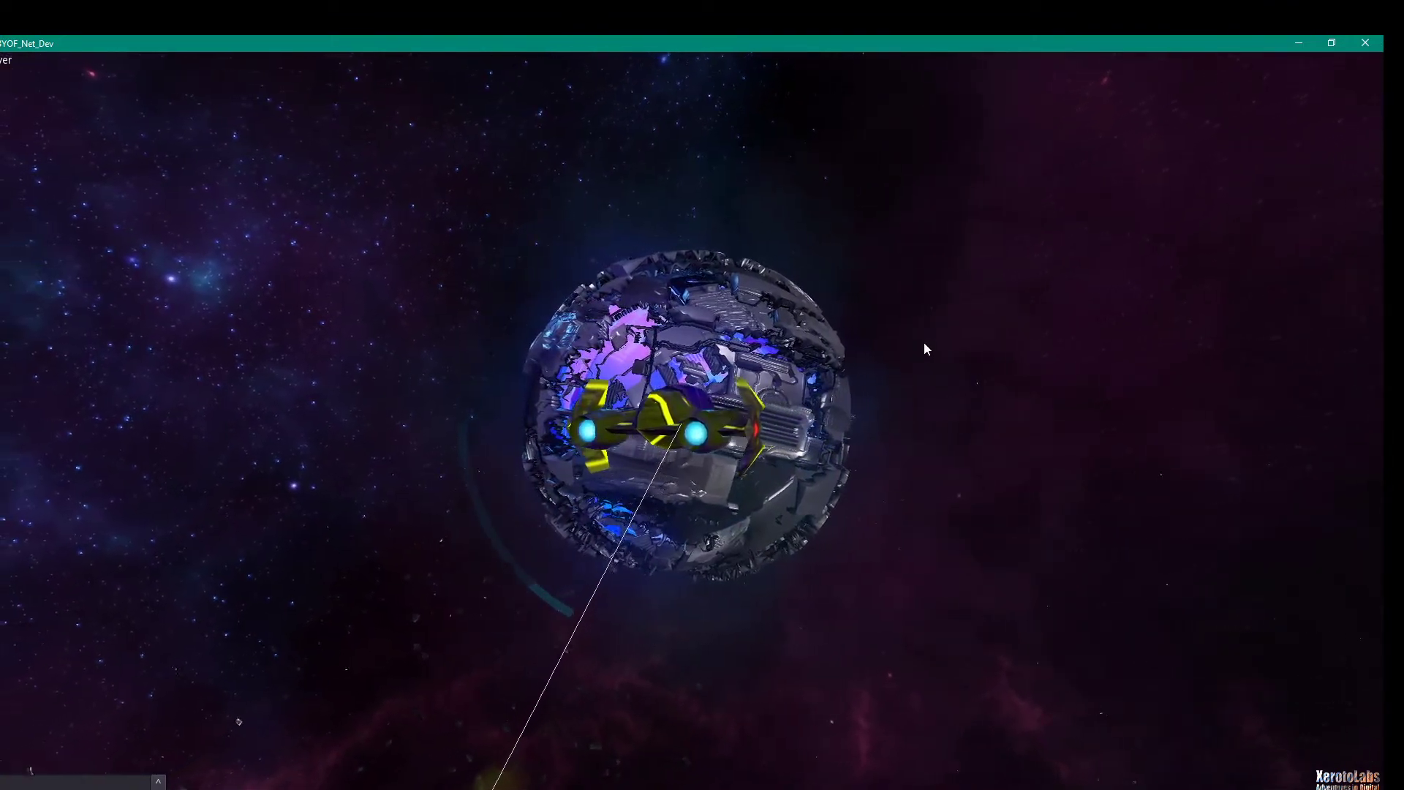
key("a")
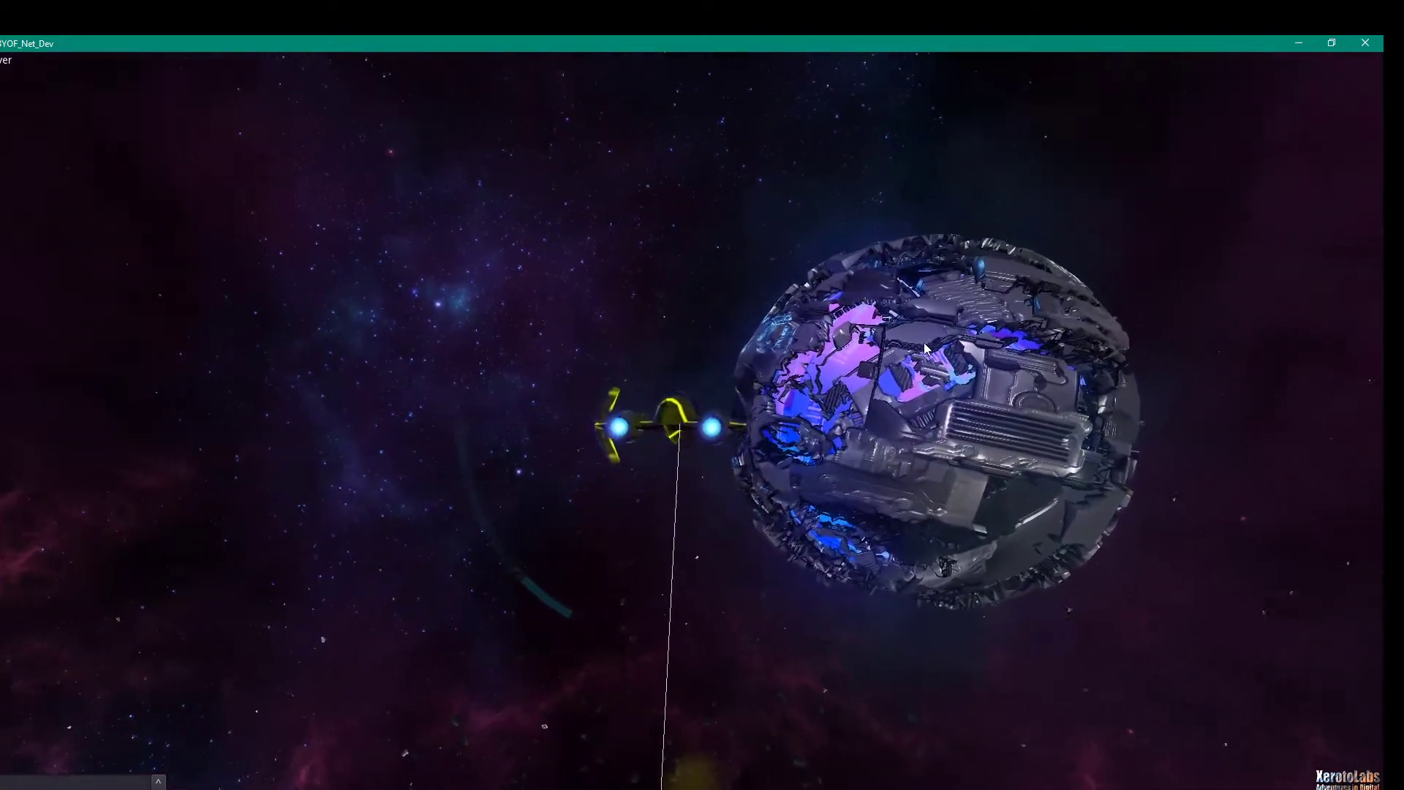
key("w")
key("s")
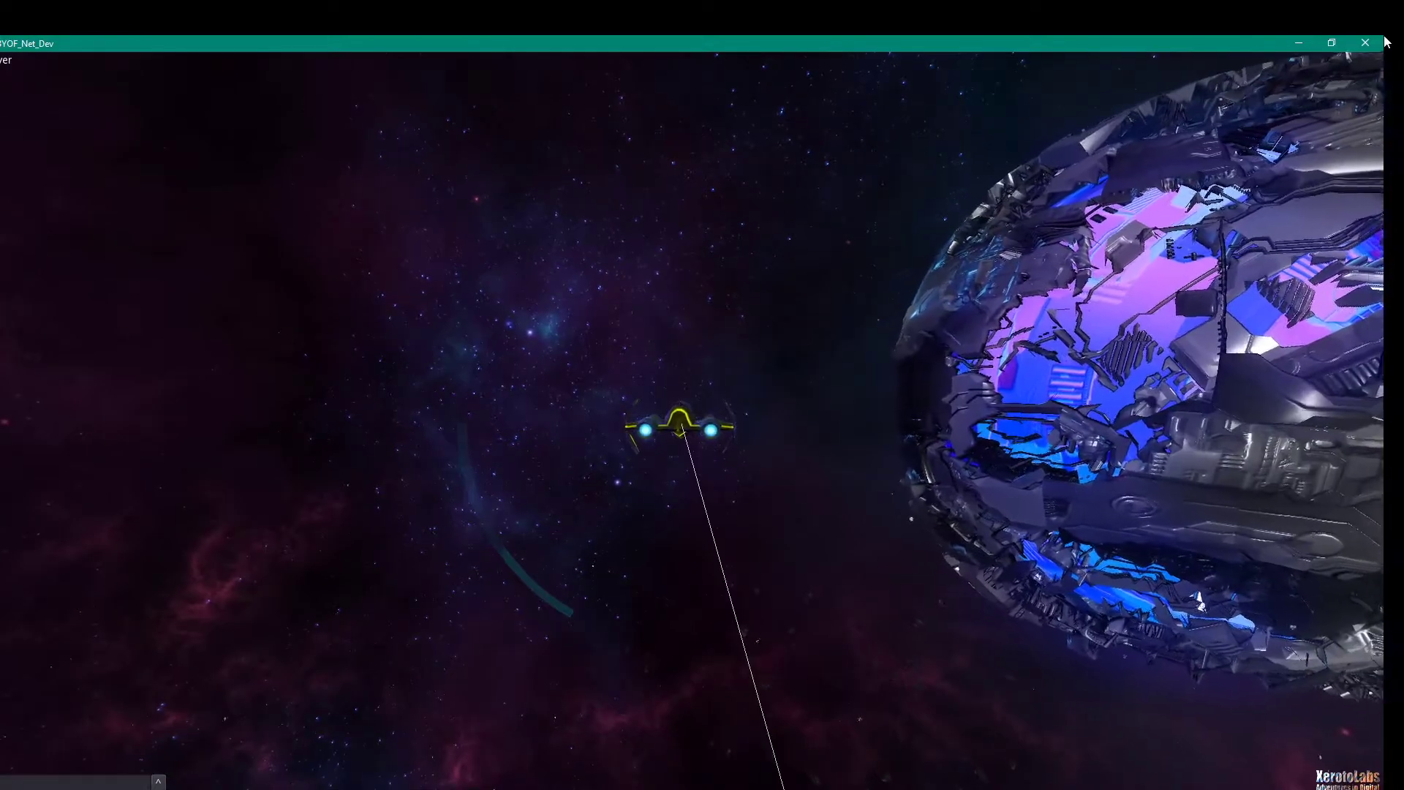
left_click(1372, 55)
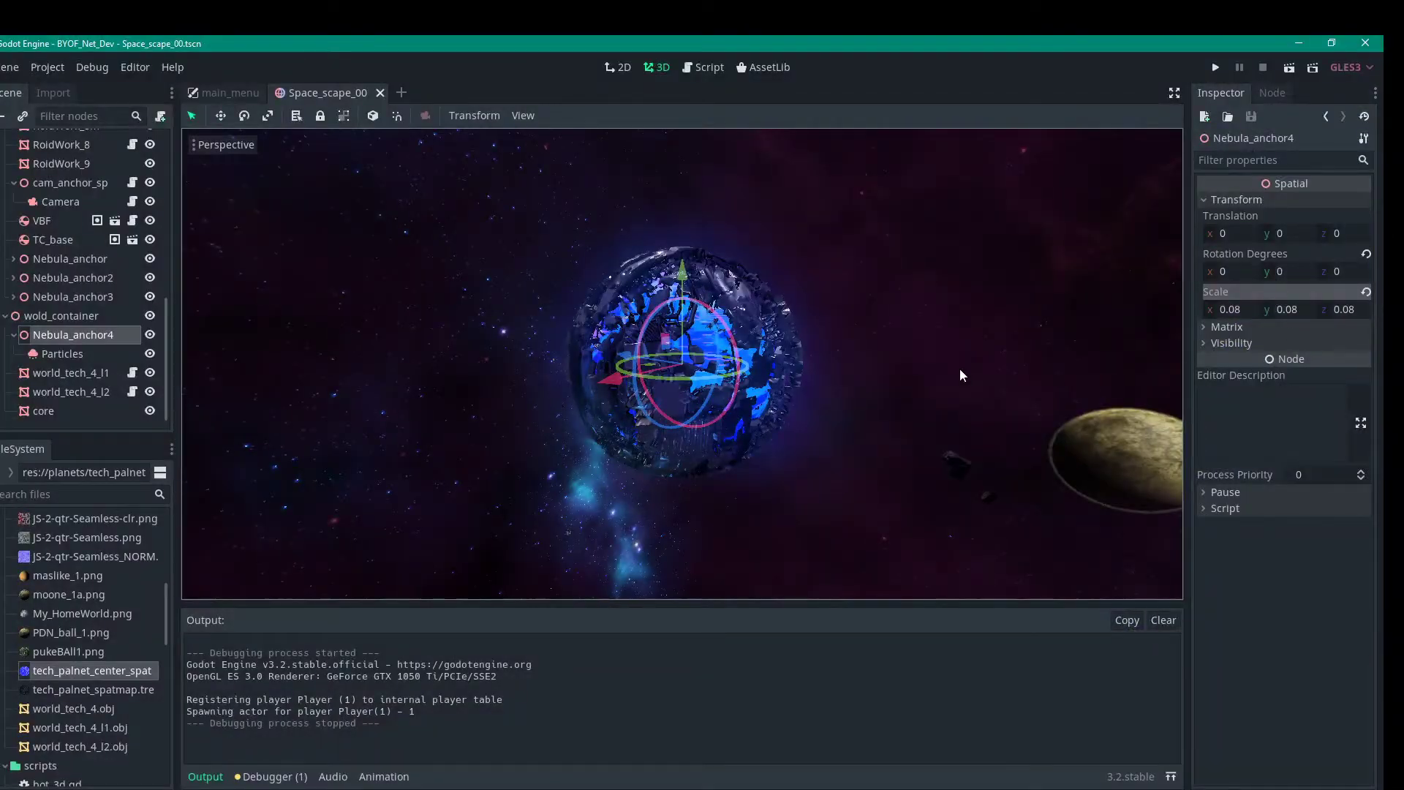
Set the emission colour of the tech_palnet_center_spat material to orange-red bd2800
double_click(110, 671)
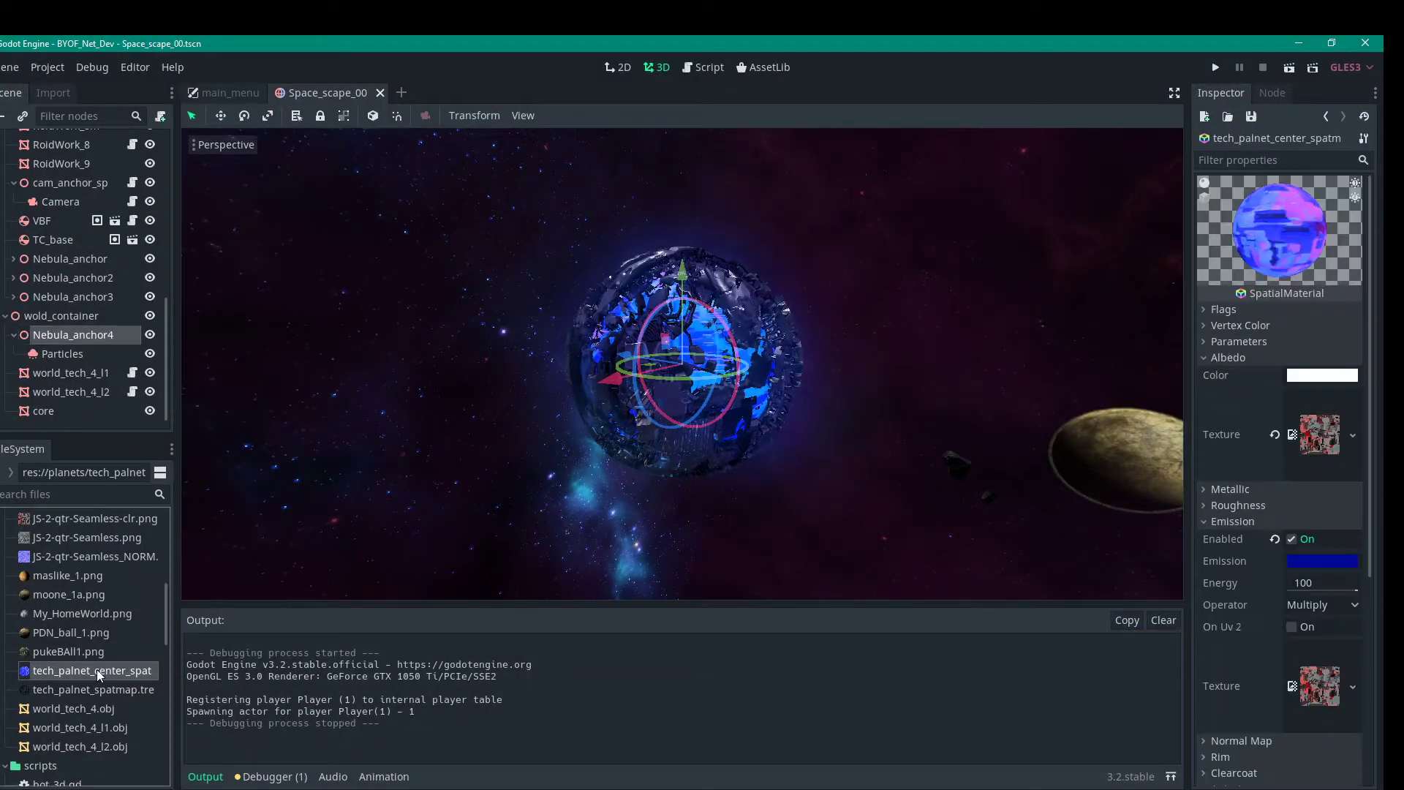
left_click(1323, 562)
left_click(1280, 365)
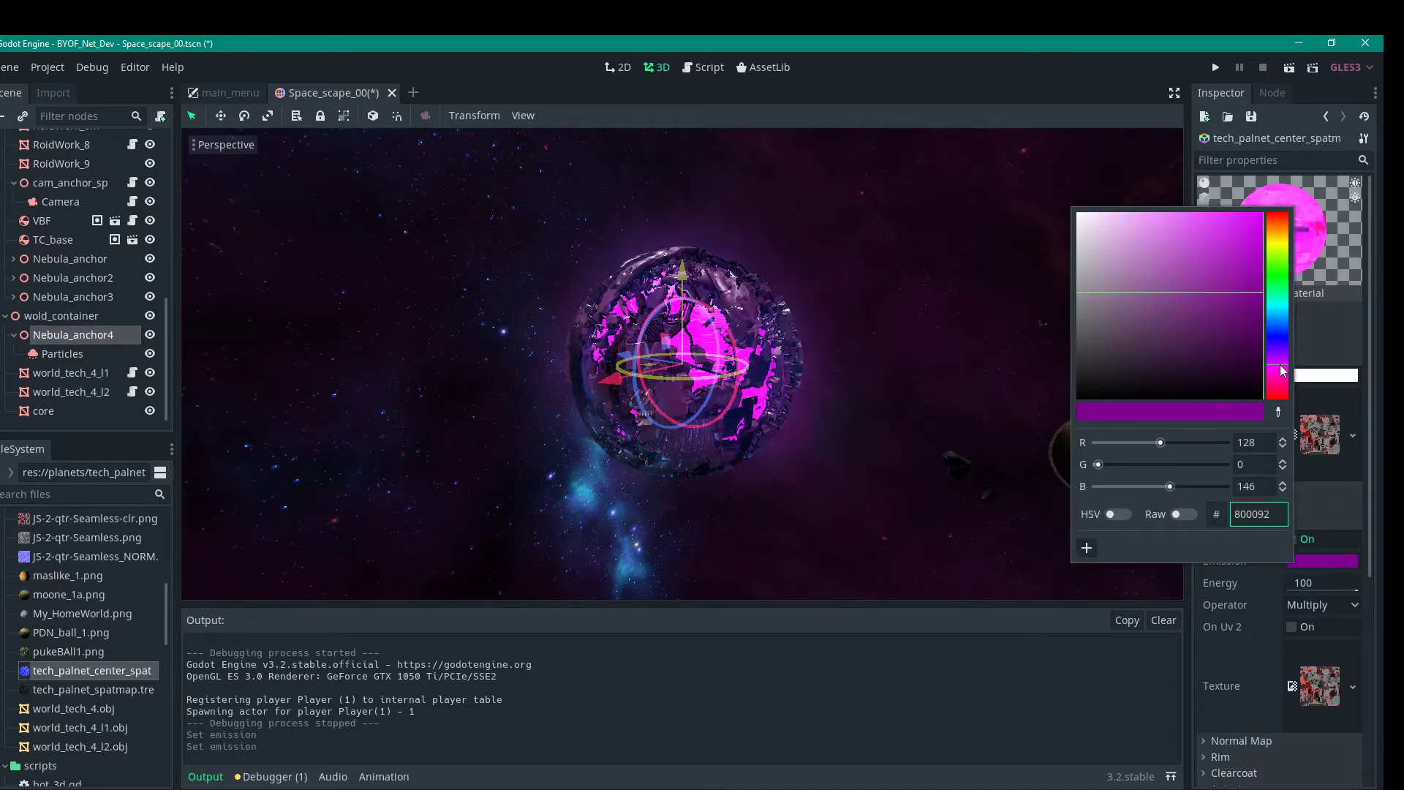
mouse_move(1281, 369)
left_mouse_down()
mouse_move(1280, 396)
mouse_move(1291, 226)
left_mouse_up()
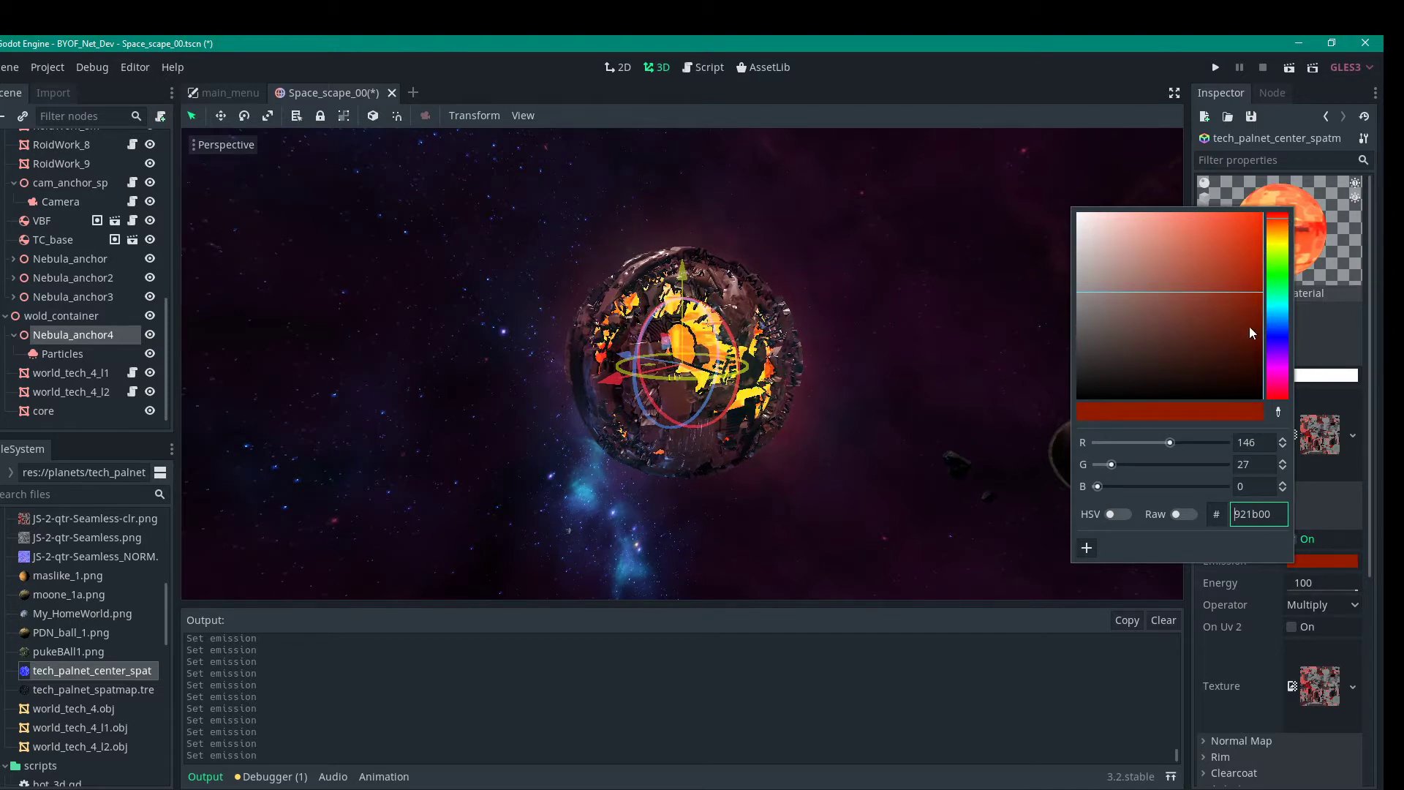
mouse_move(1255, 302)
left_mouse_down()
mouse_move(1283, 273)
mouse_move(1281, 223)
left_mouse_up()
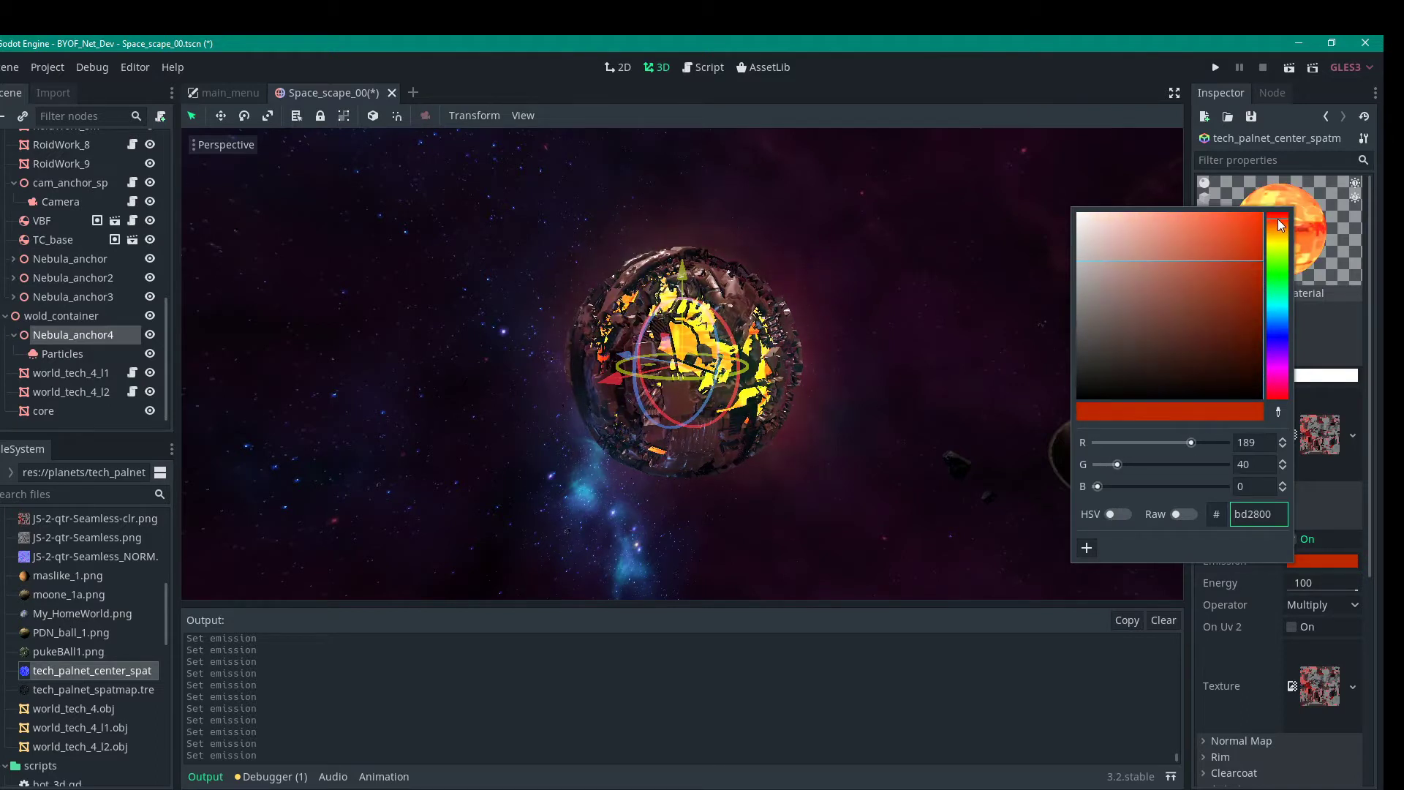
left_click(1143, 716)
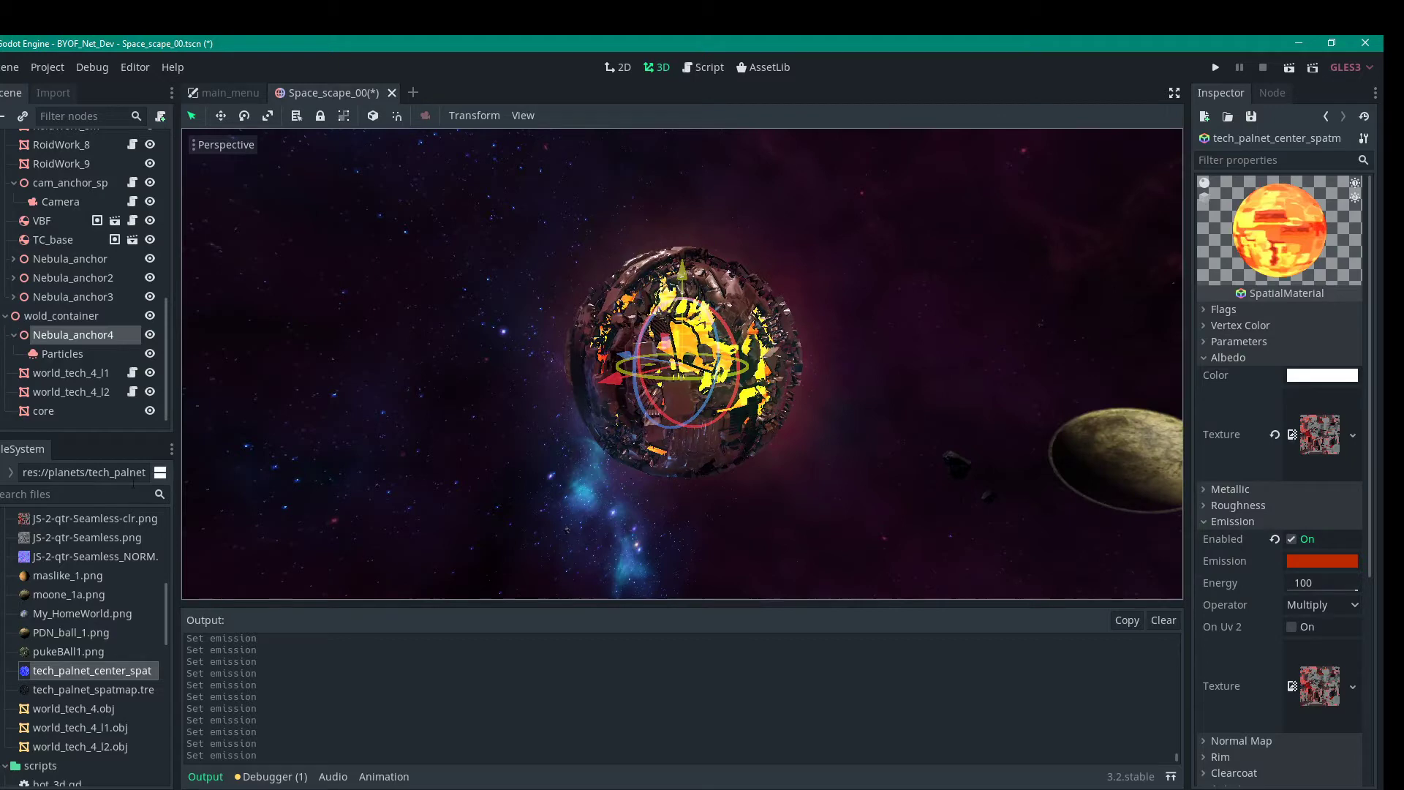
Set the albedo colour of the override material on Nebula_anchor4's Particles node to transparent orange 02ff7d4a
left_click(64, 356)
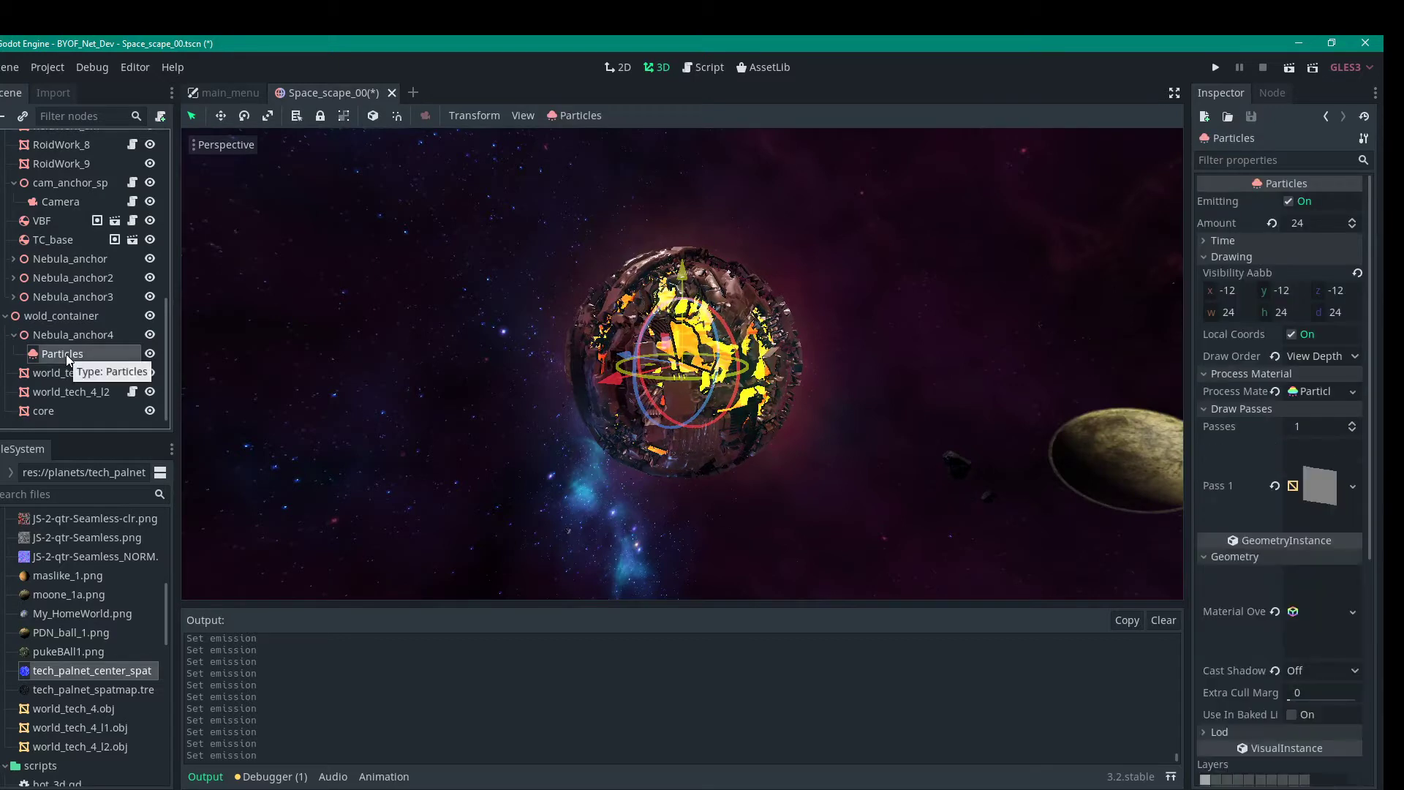
scroll(1301, 521, "down", 4)
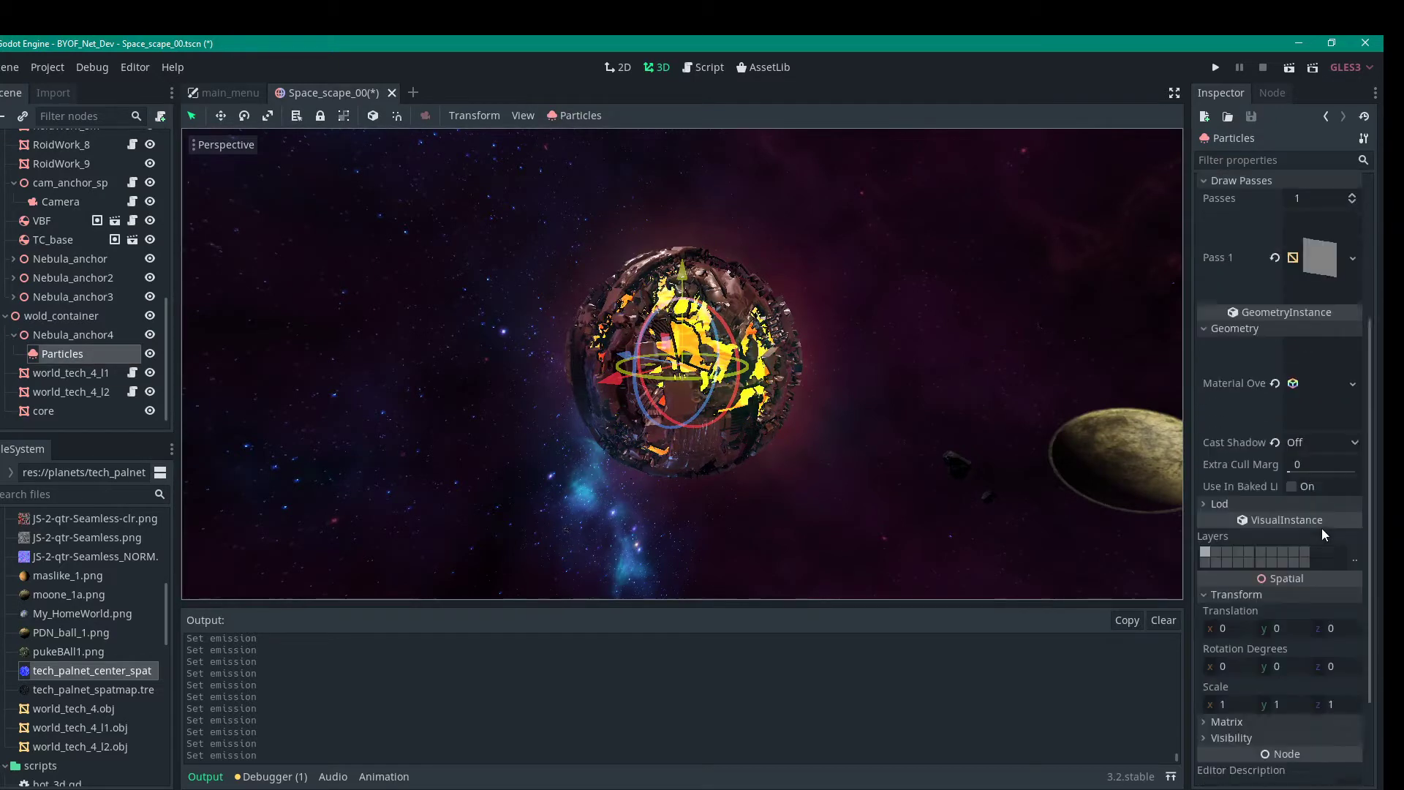
scroll(1324, 515, "up", 4)
left_click(1330, 504)
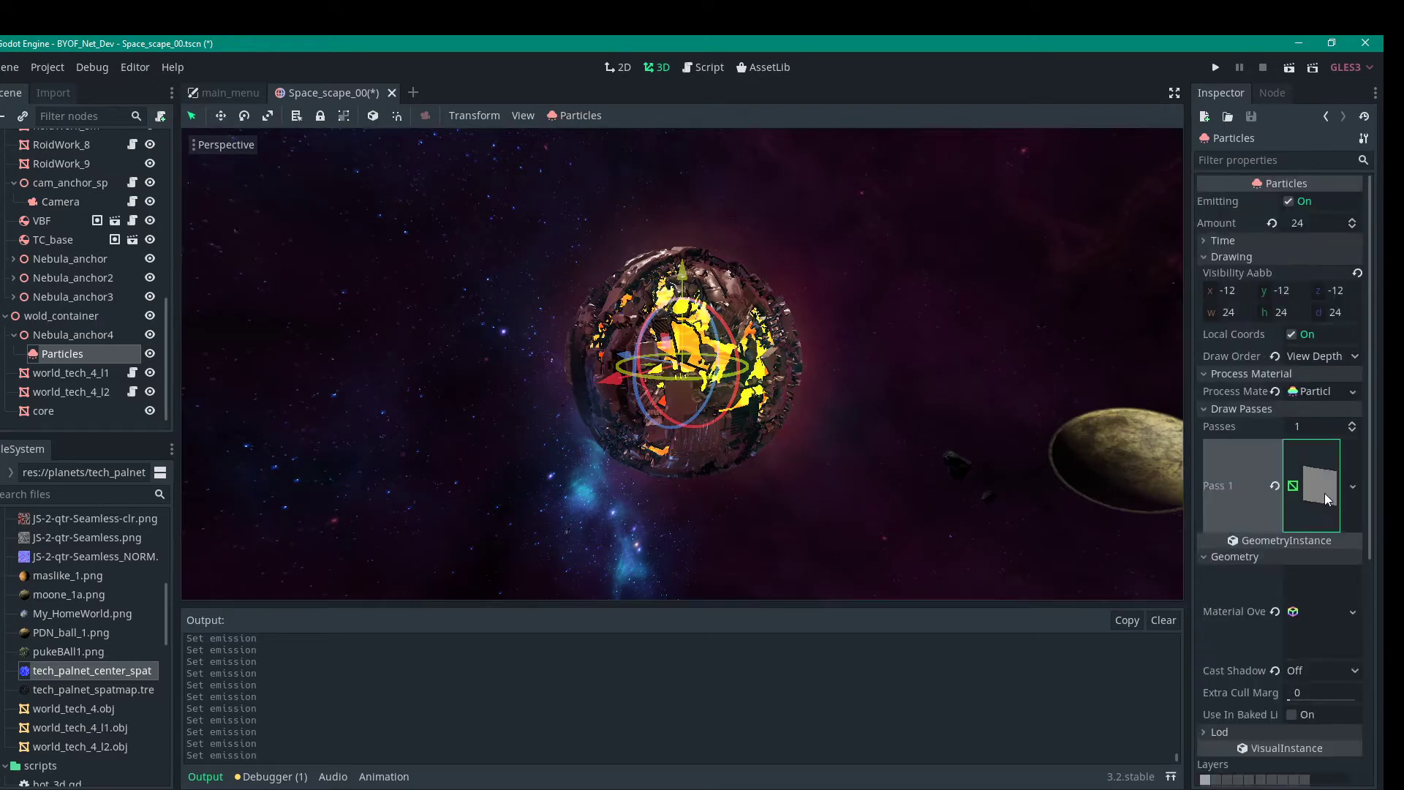
scroll(1327, 585, "down", 3)
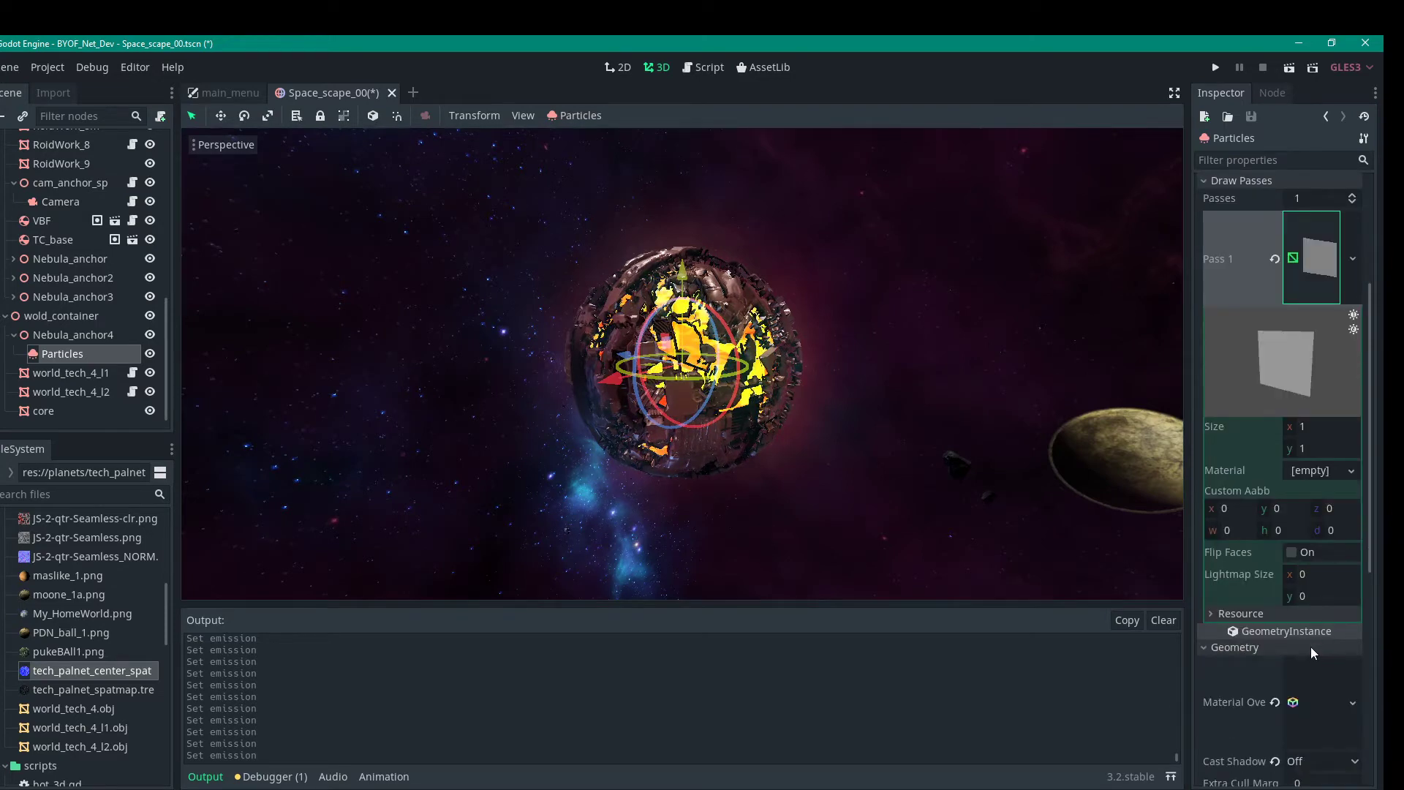
scroll(1312, 653, "down", 1)
left_click(1320, 638)
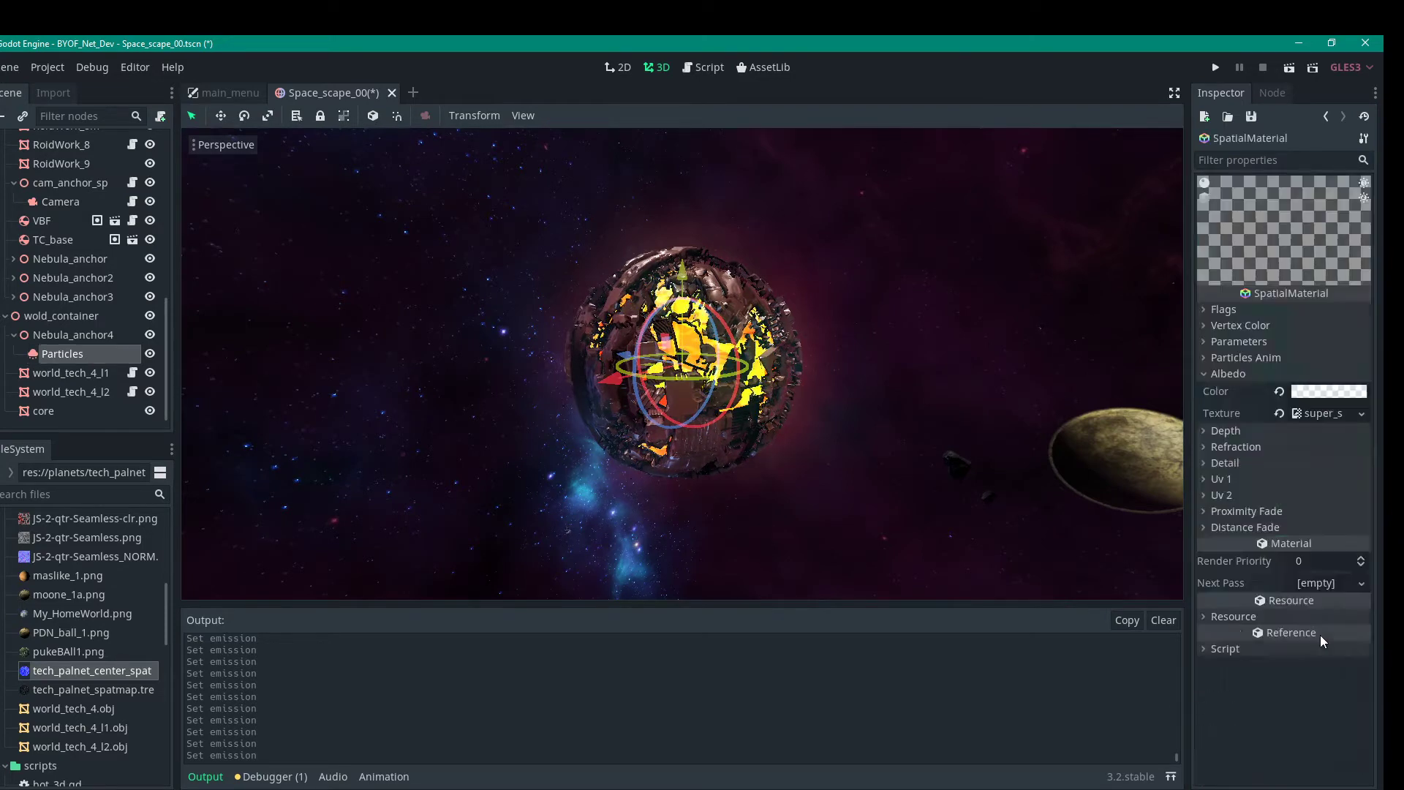
left_click(1320, 395)
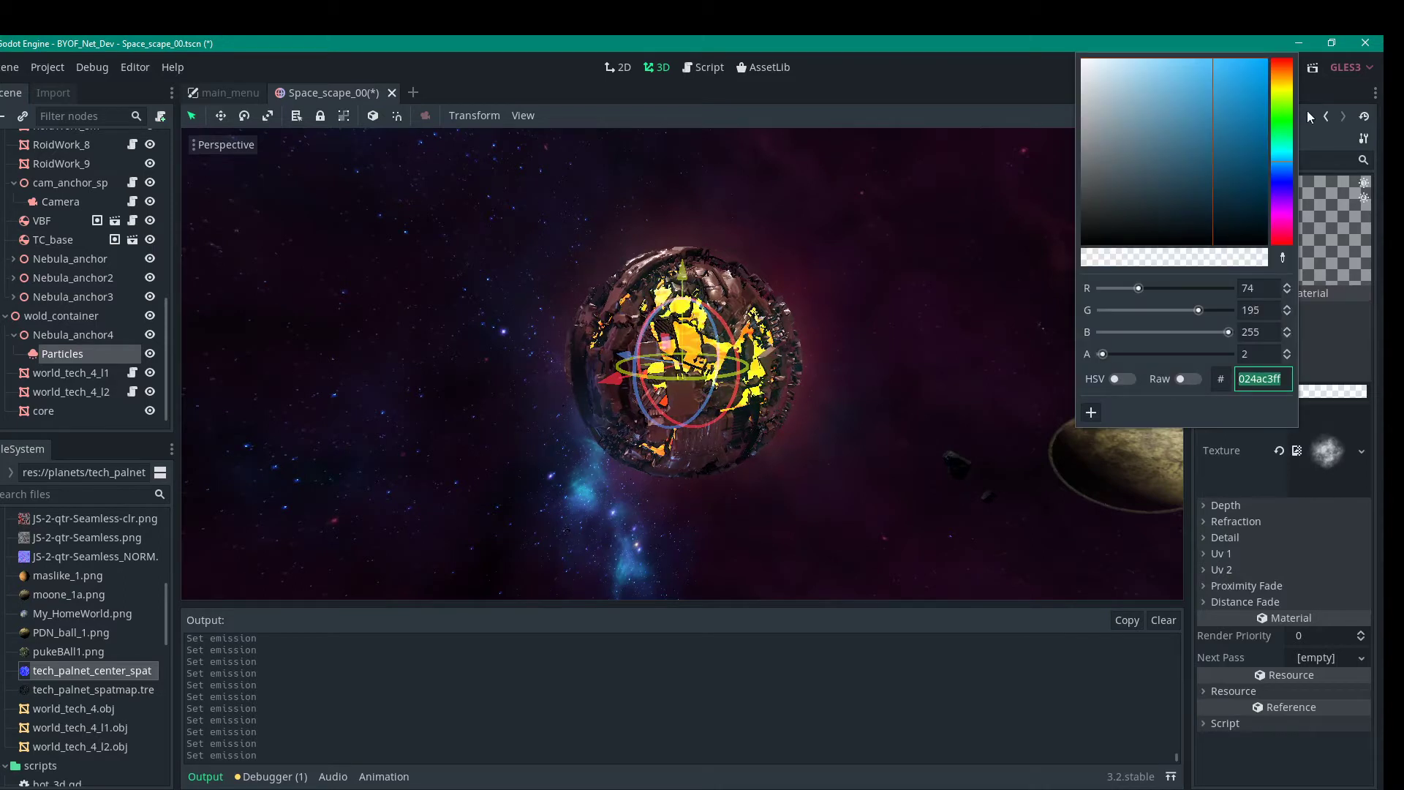
mouse_move(1291, 69)
left_mouse_down()
mouse_move(1287, 87)
mouse_move(1287, 42)
mouse_move(1287, 68)
left_mouse_up()
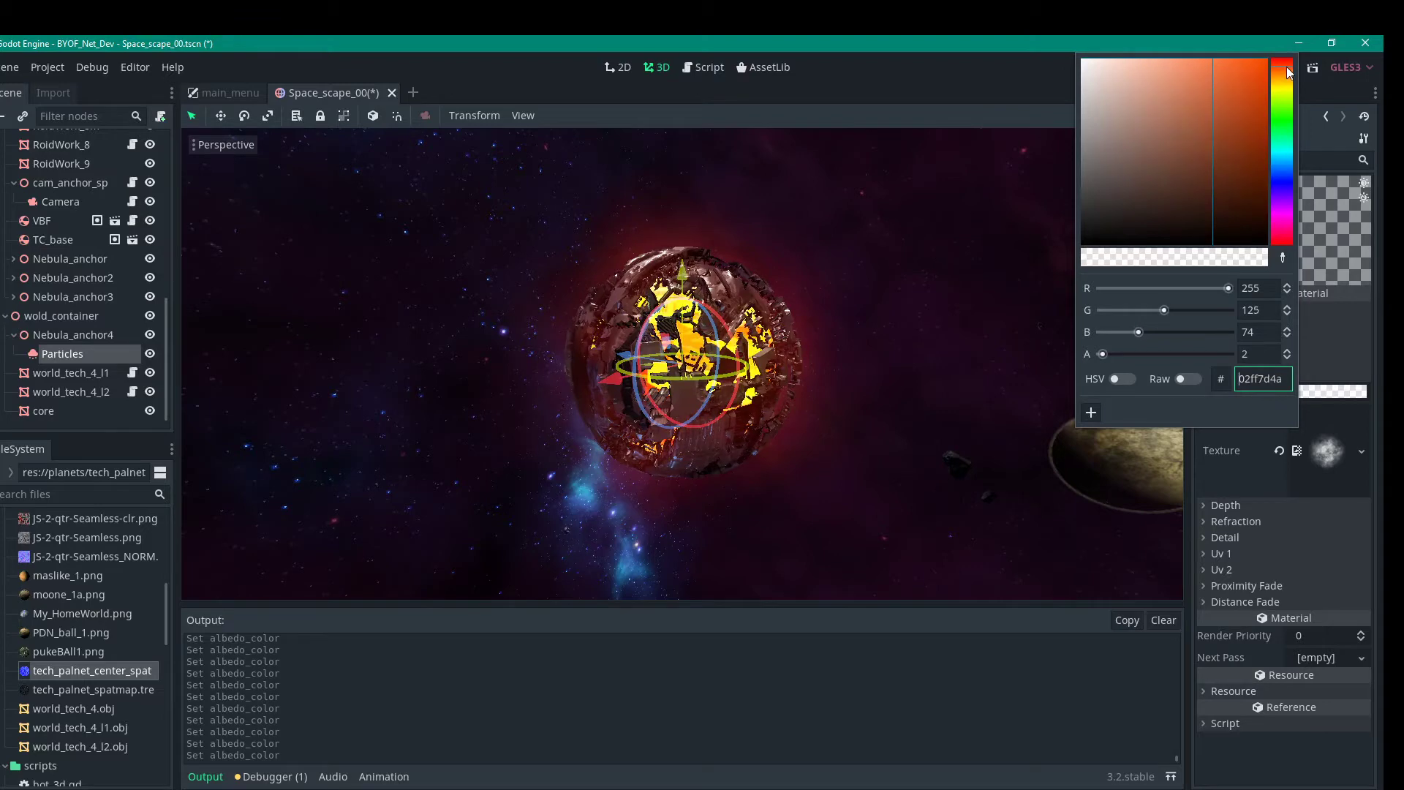
left_click(1008, 679)
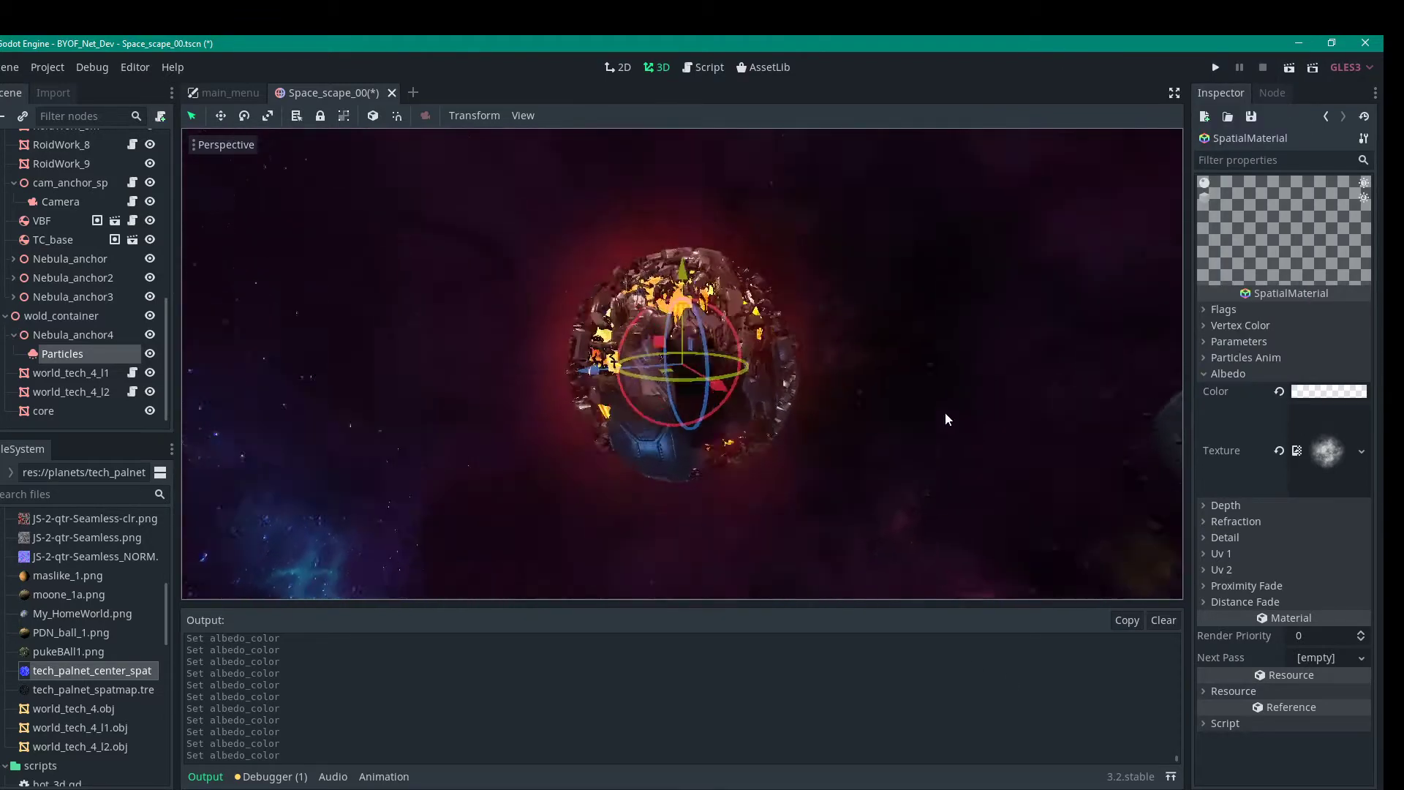
Run the project again with the game window maximised and fly the ship towards the orange-glowing sphere
left_click(1212, 68)
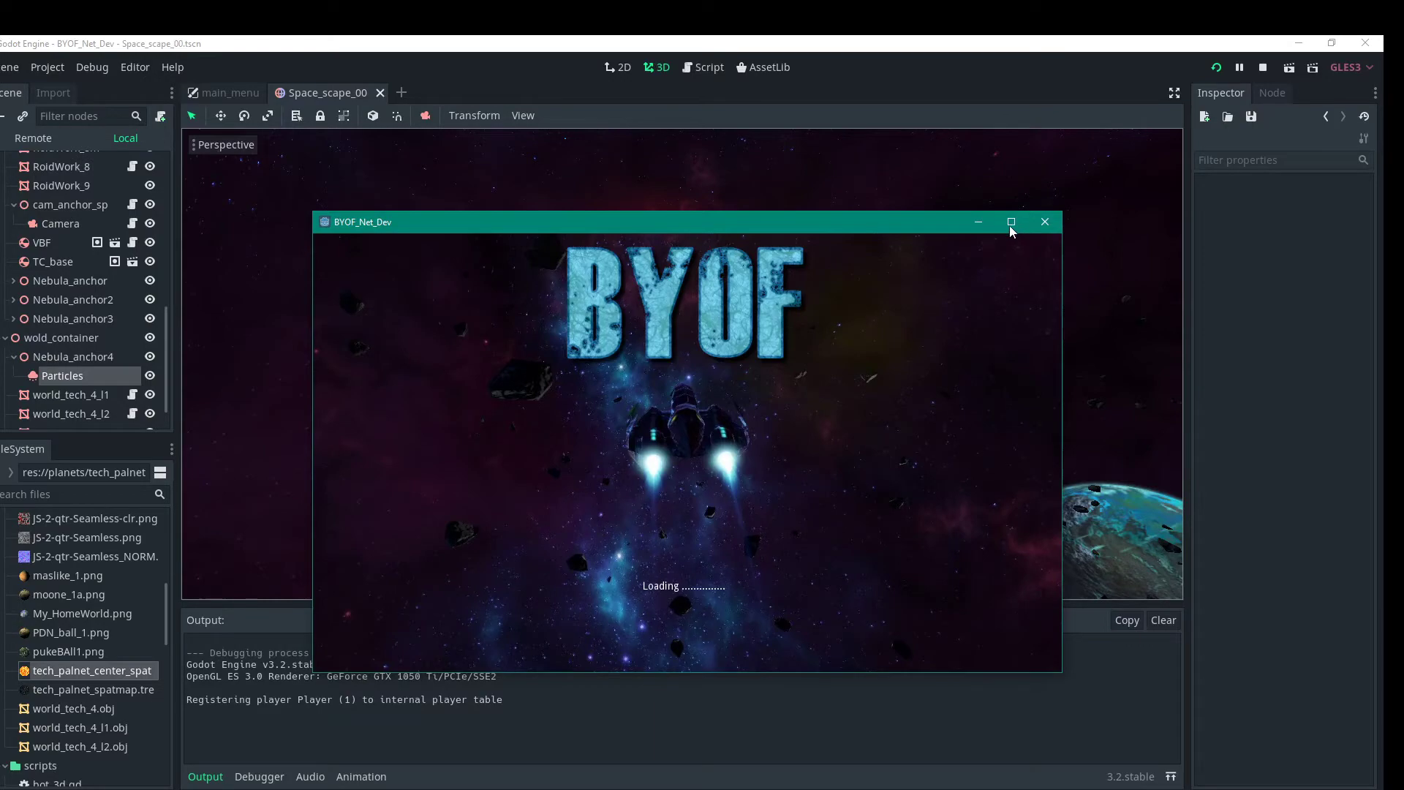
left_click(1009, 223)
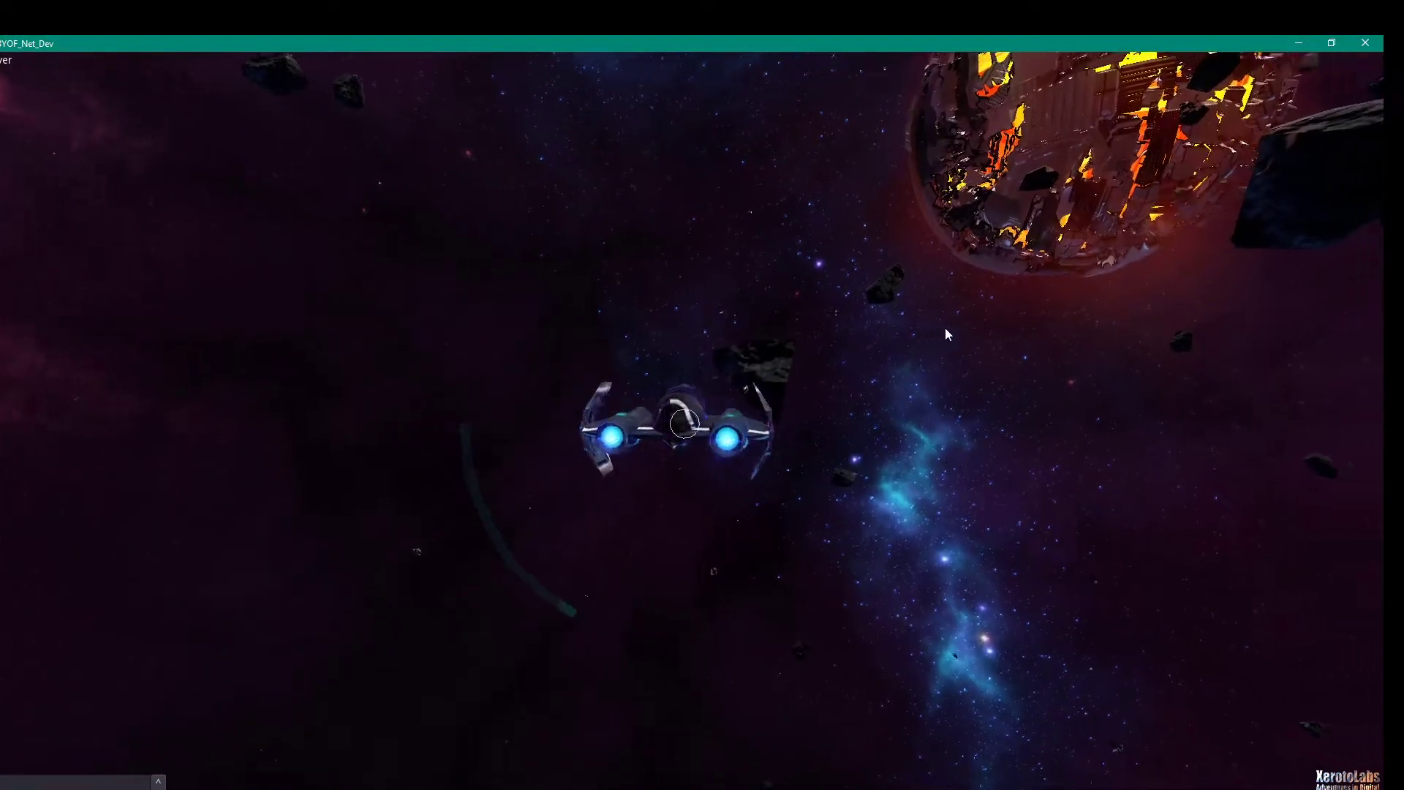
key("w")
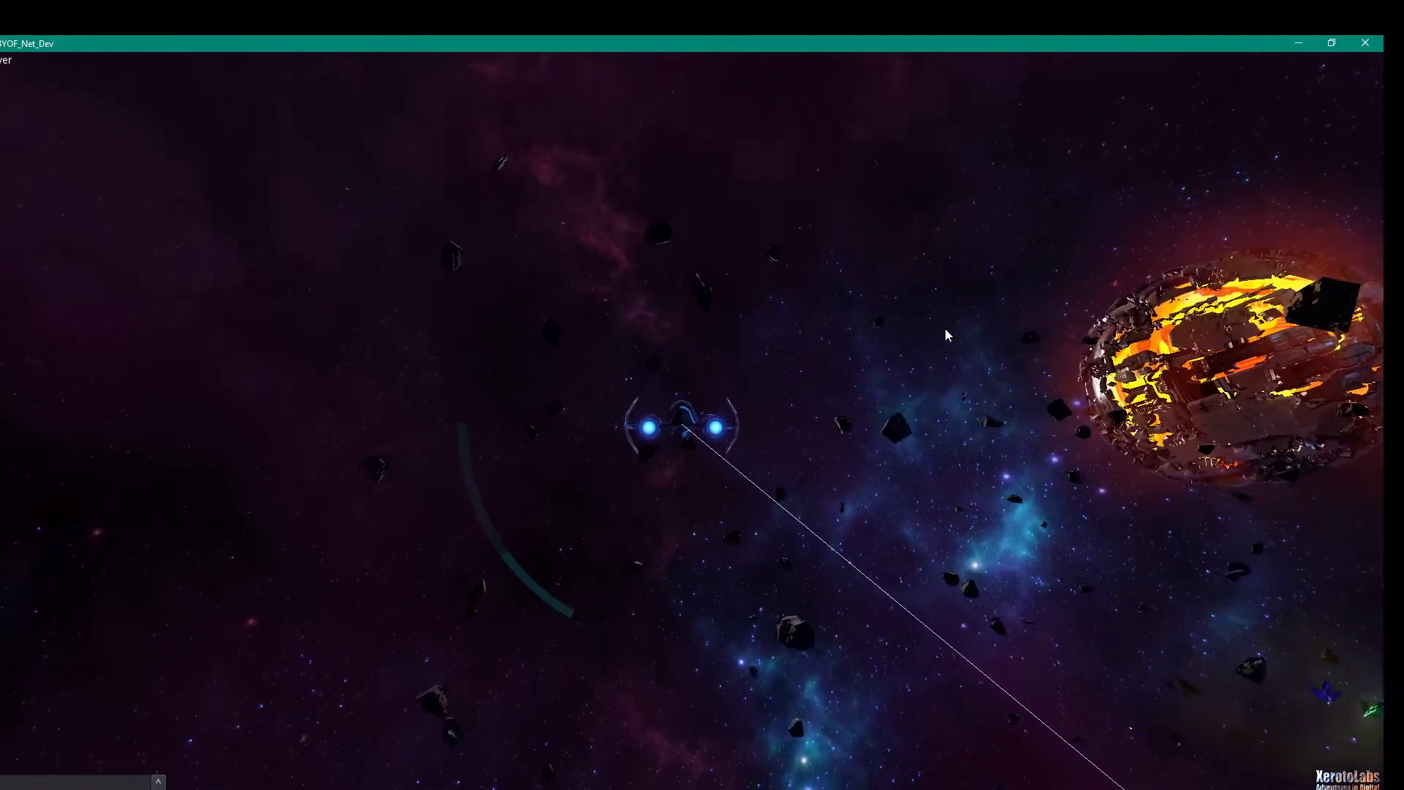
key("d")
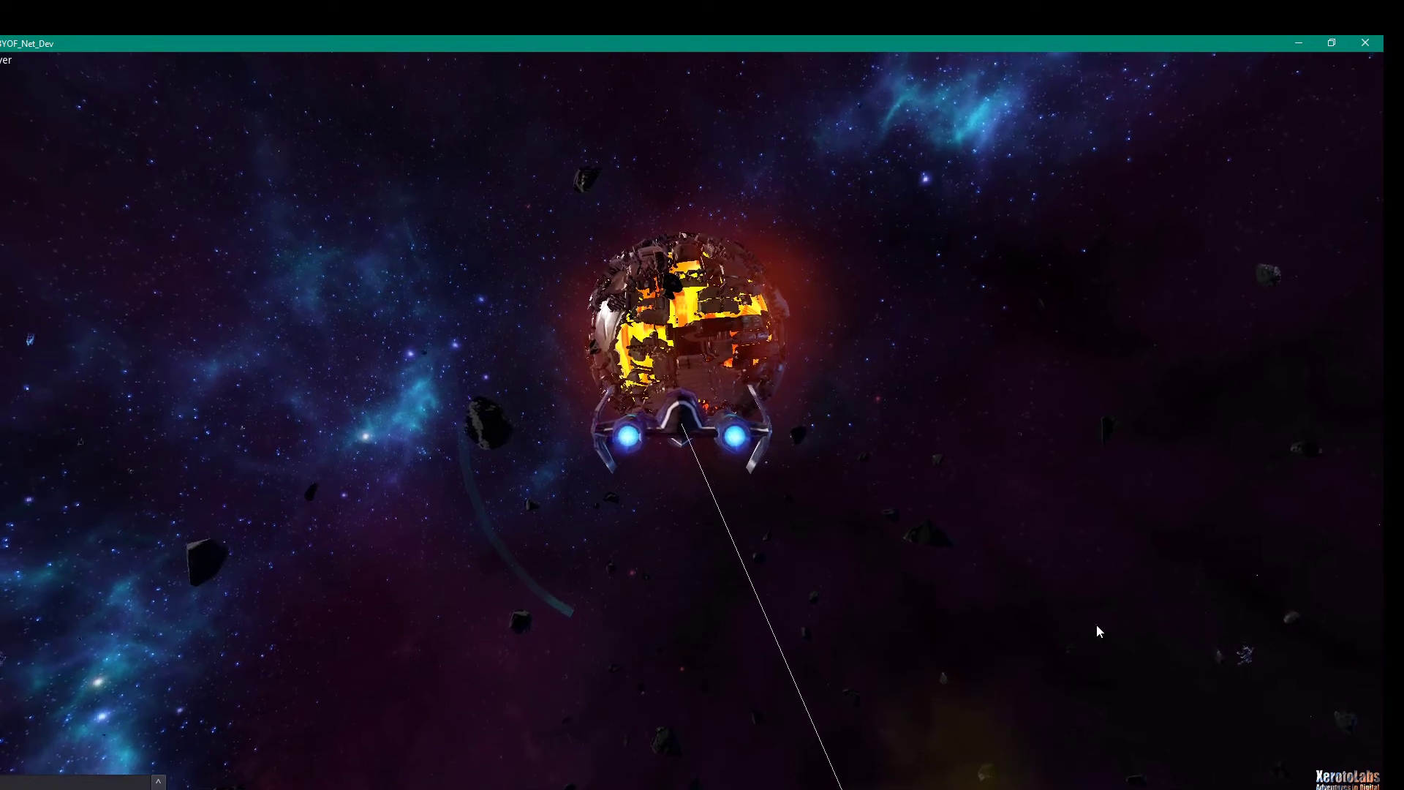
key("a")
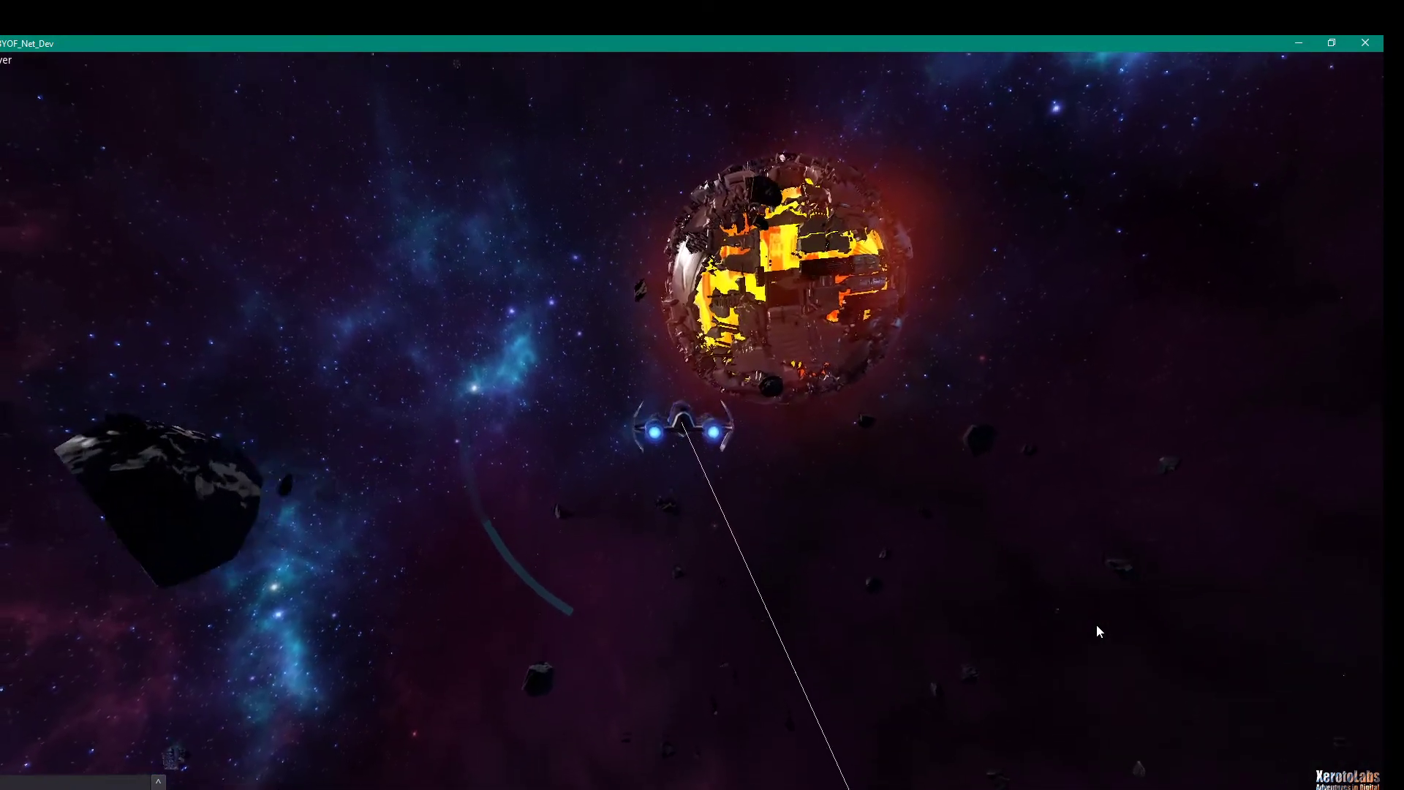
key("s")
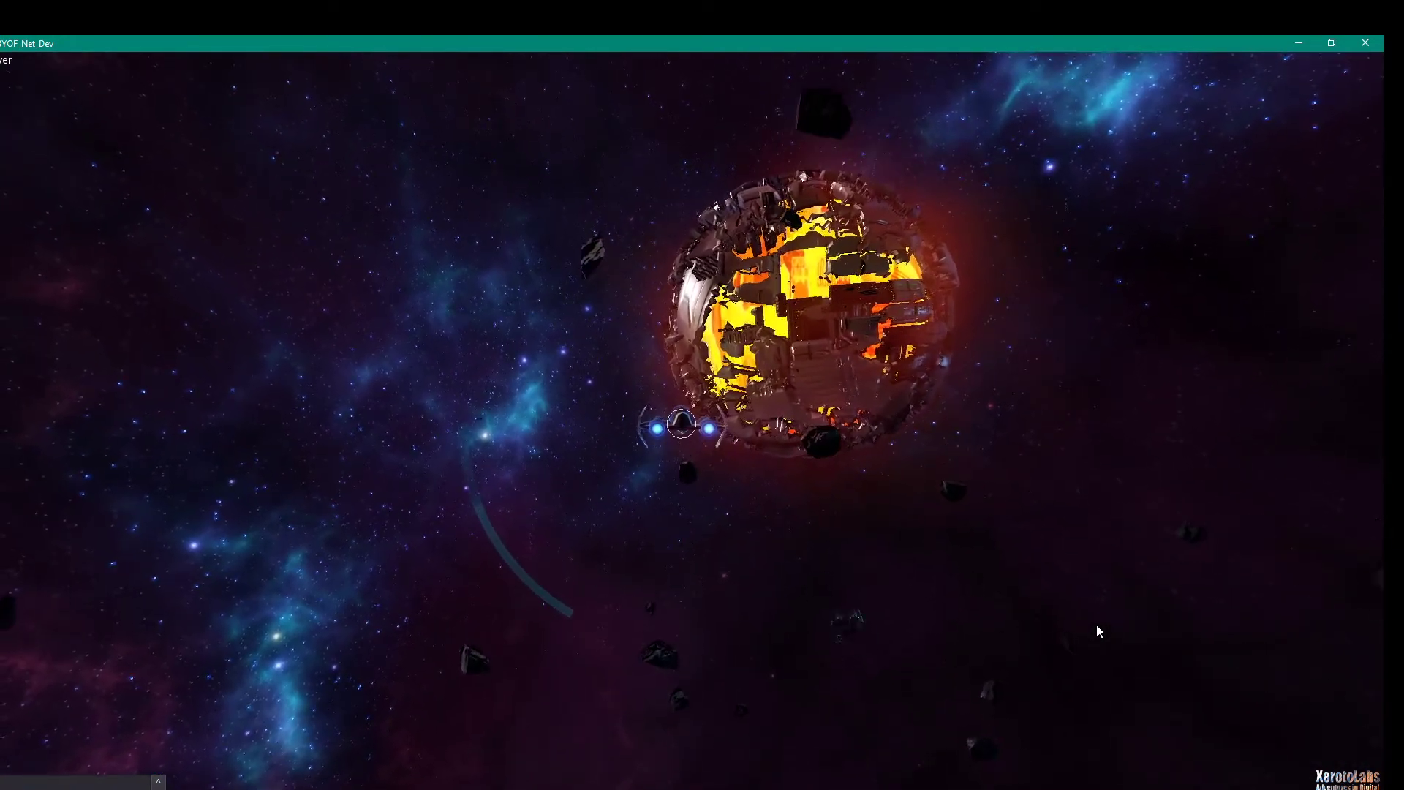
key("s")
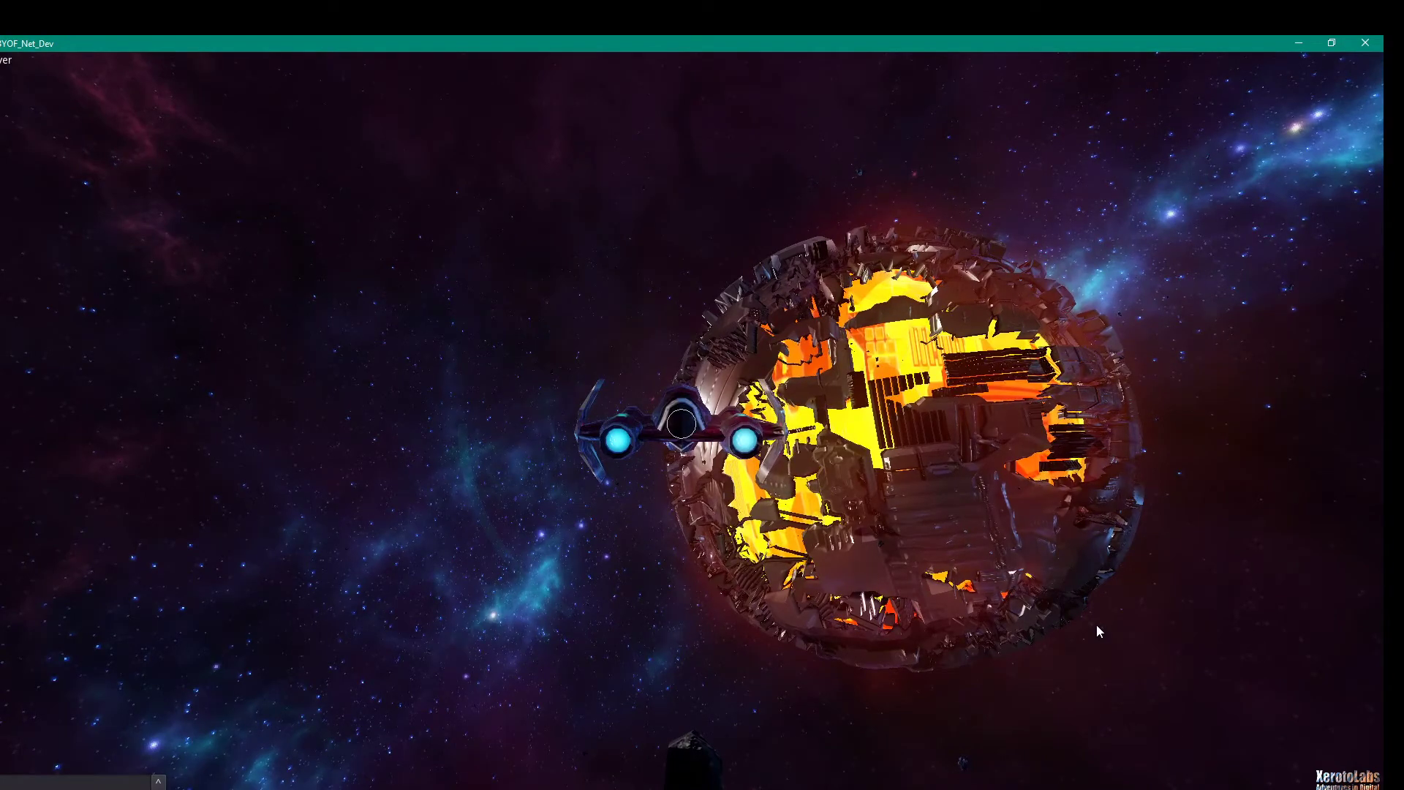
Steer the ship close over the sphere's surface to examine the glowing core between the panels
key("d")
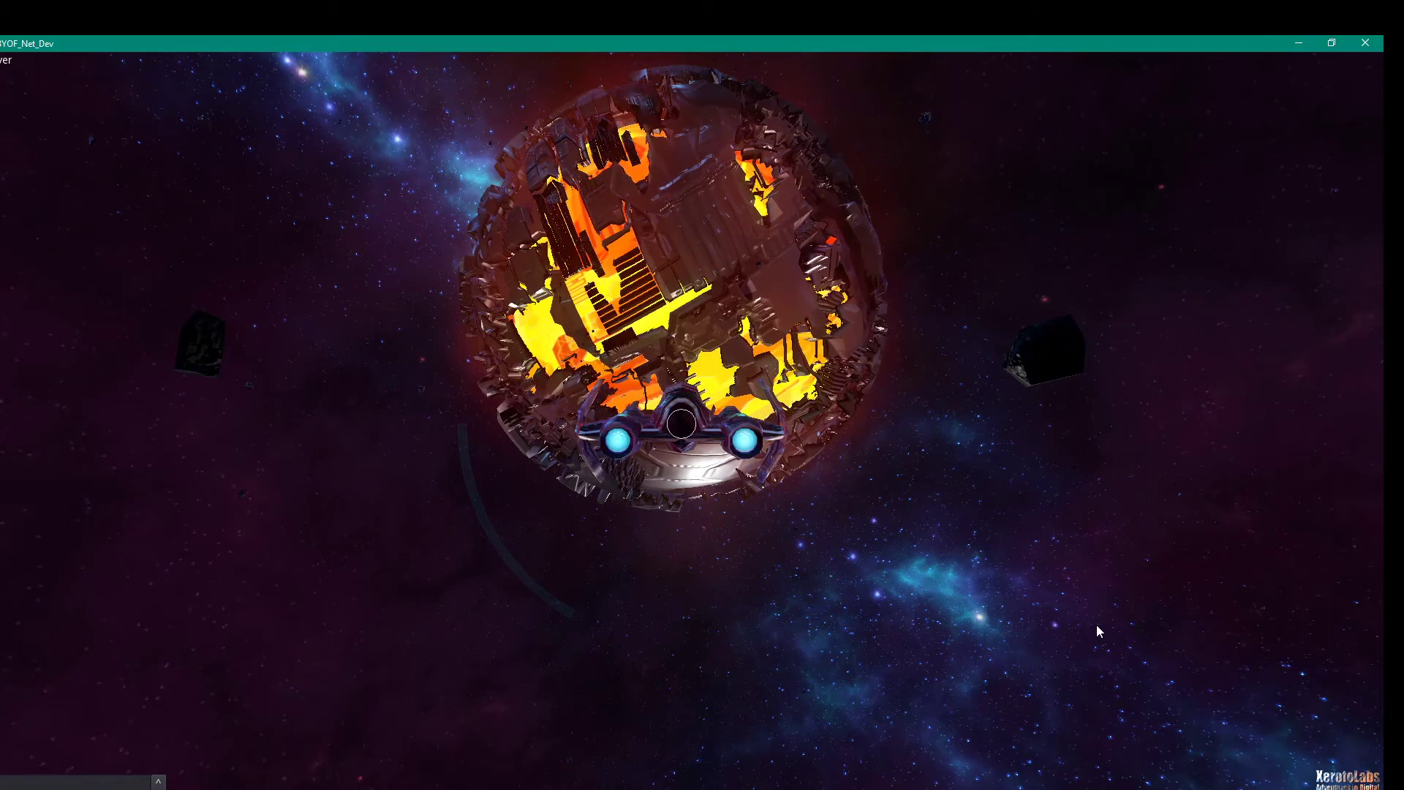
key("d")
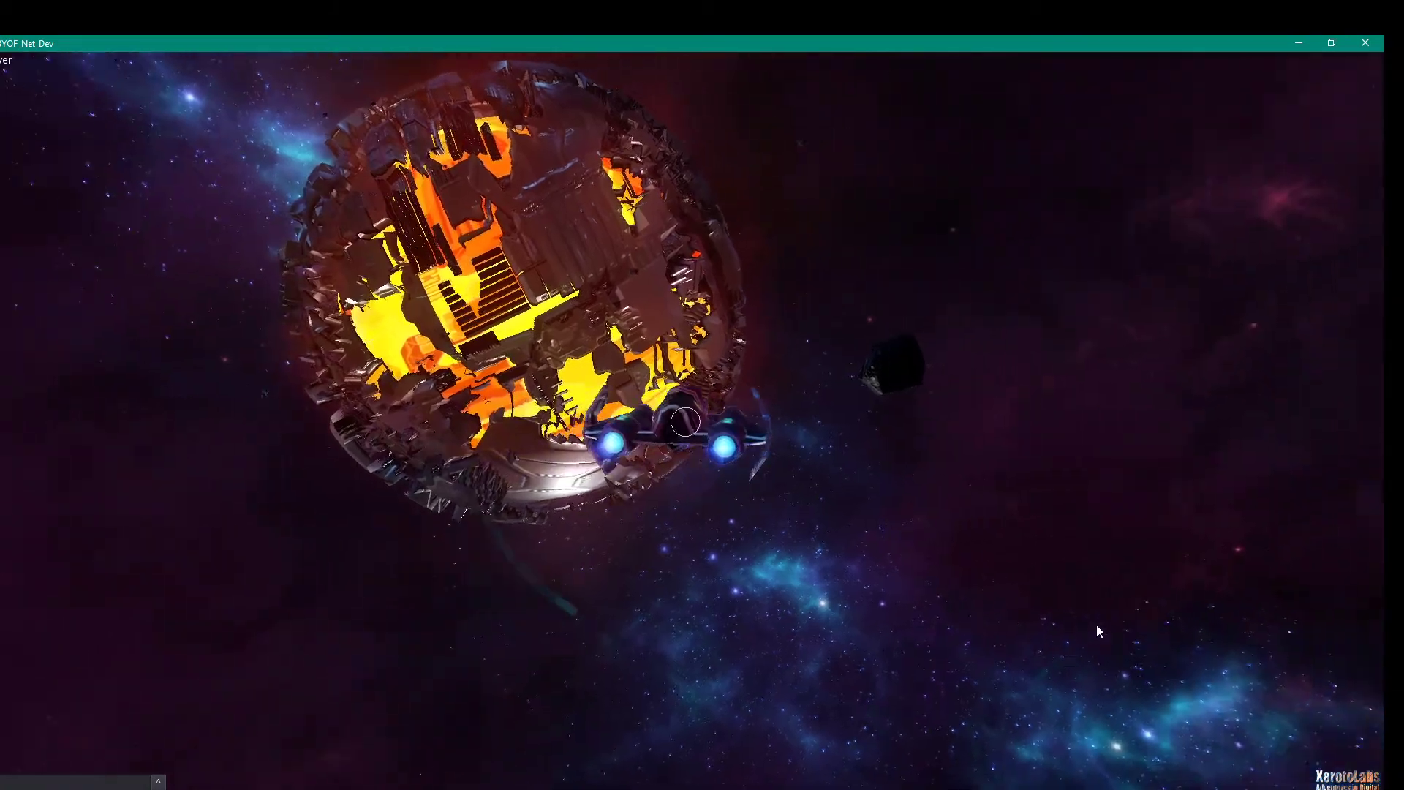
key("a")
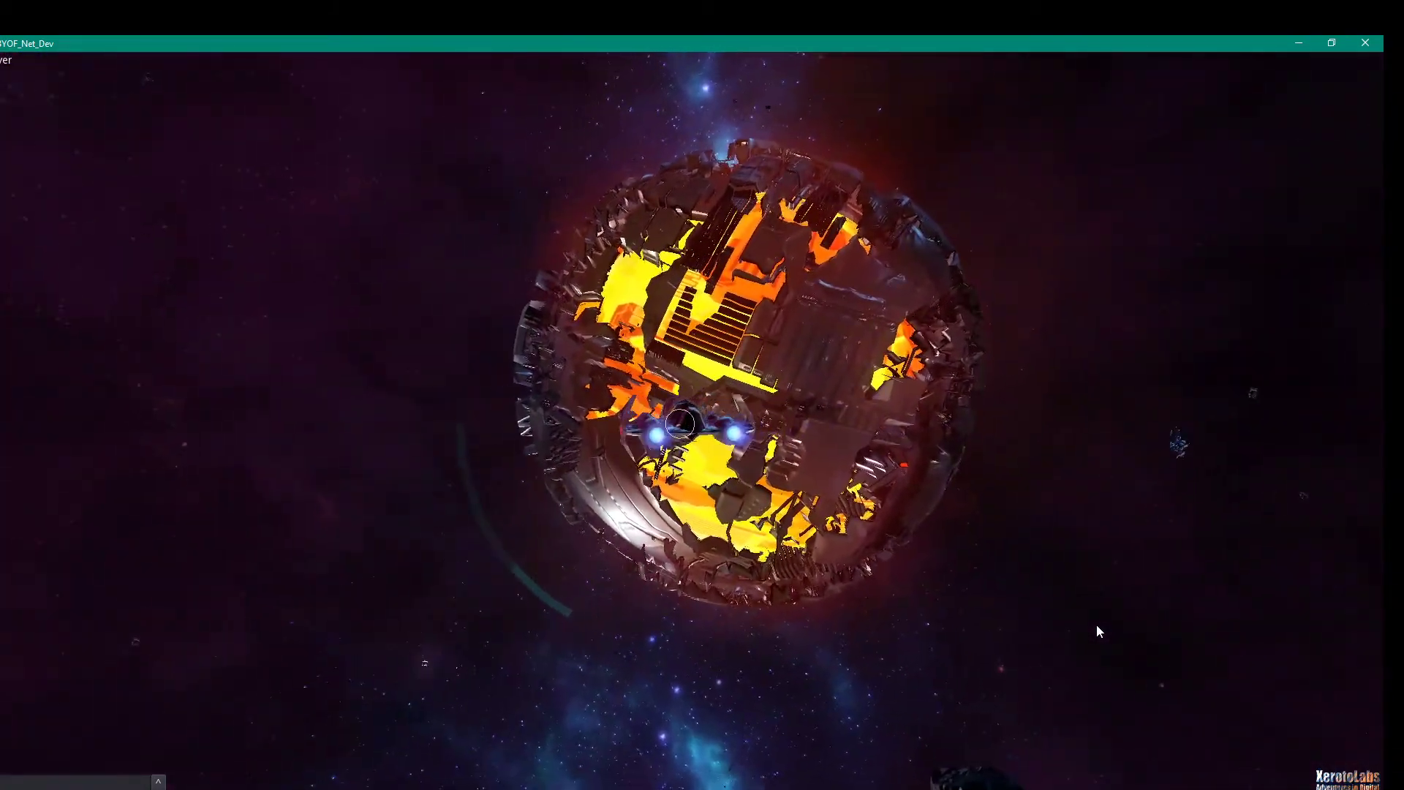
key("a")
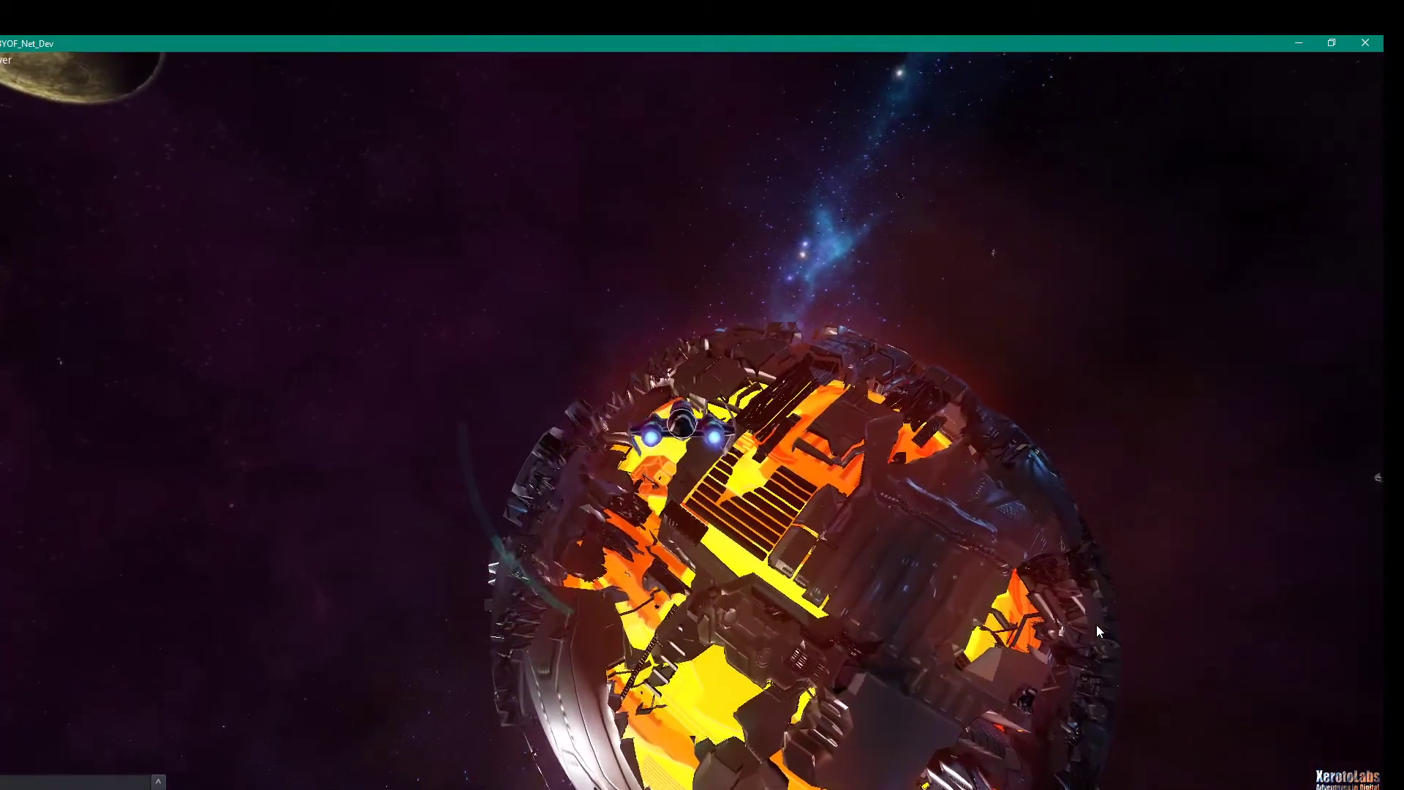
key("a")
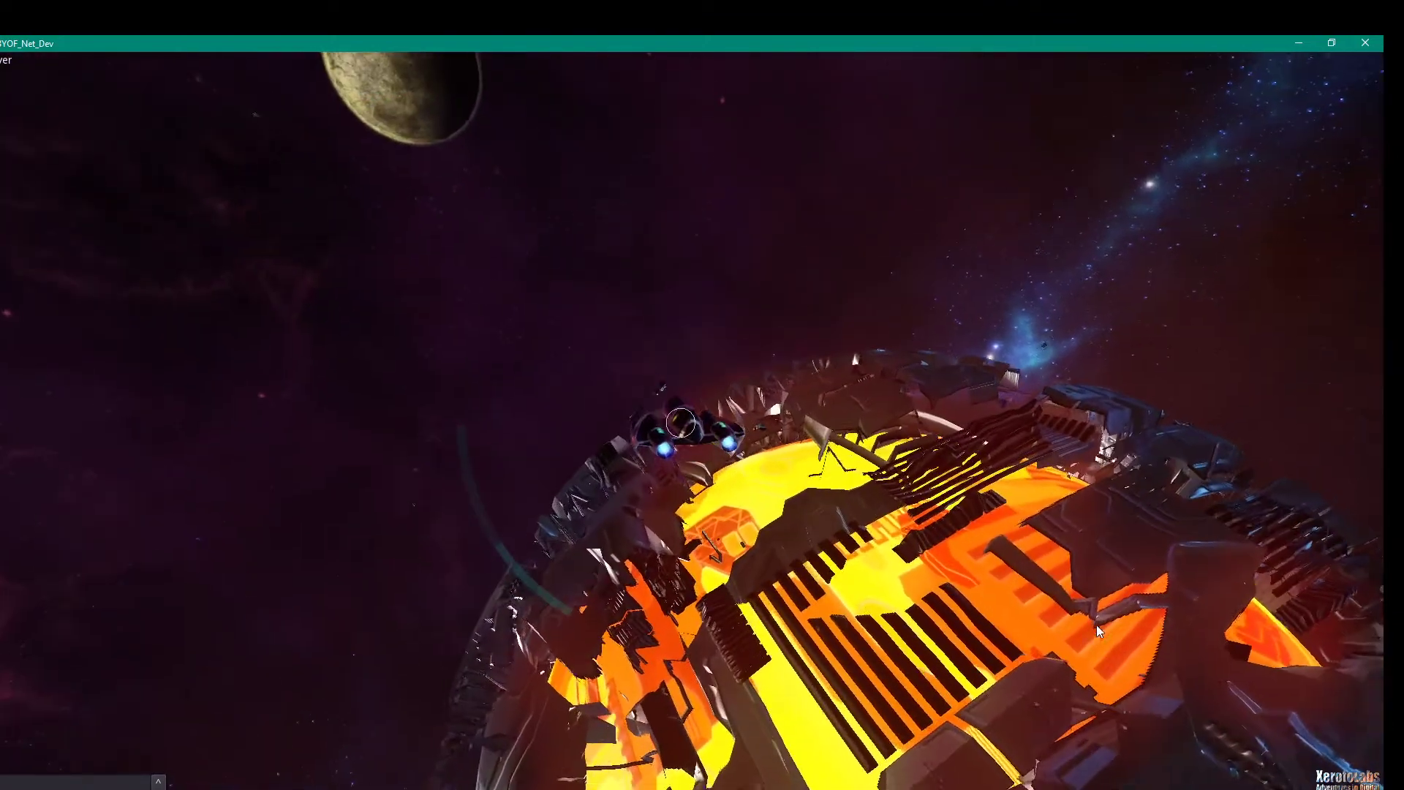
key("a")
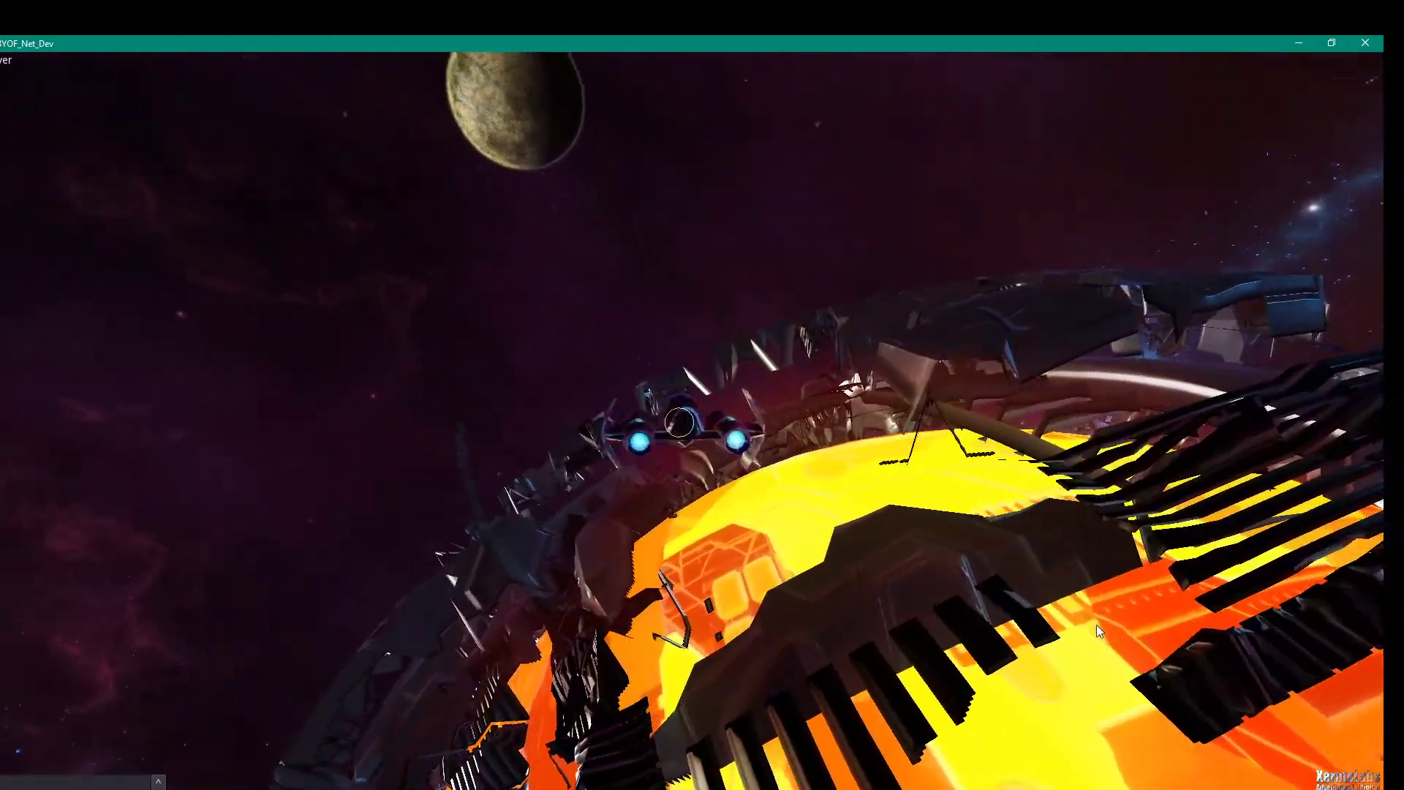
key("d")
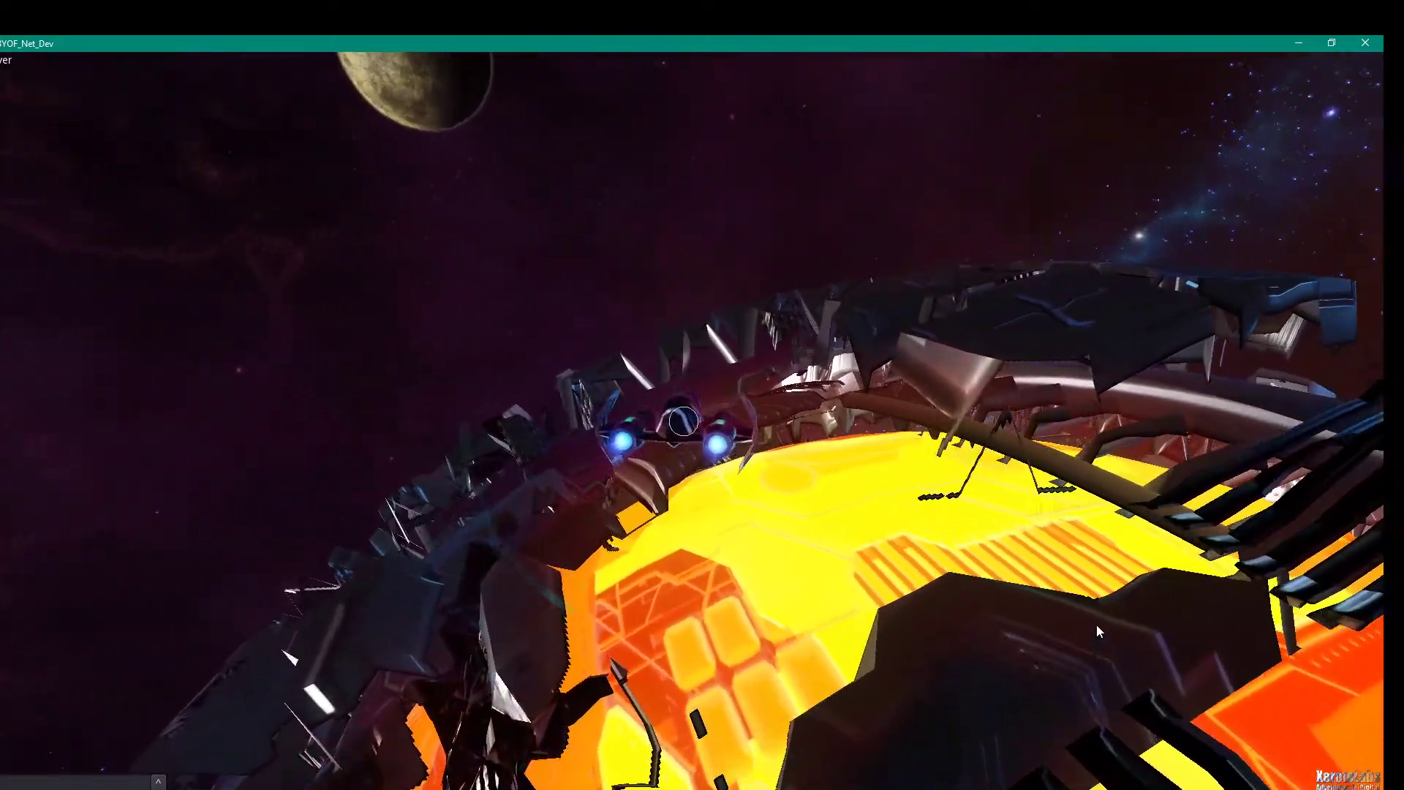
Fly the ship around the glowing core, weaving between the dark panels and pipes, to inspect the orange lighting on their inner sides
key("d")
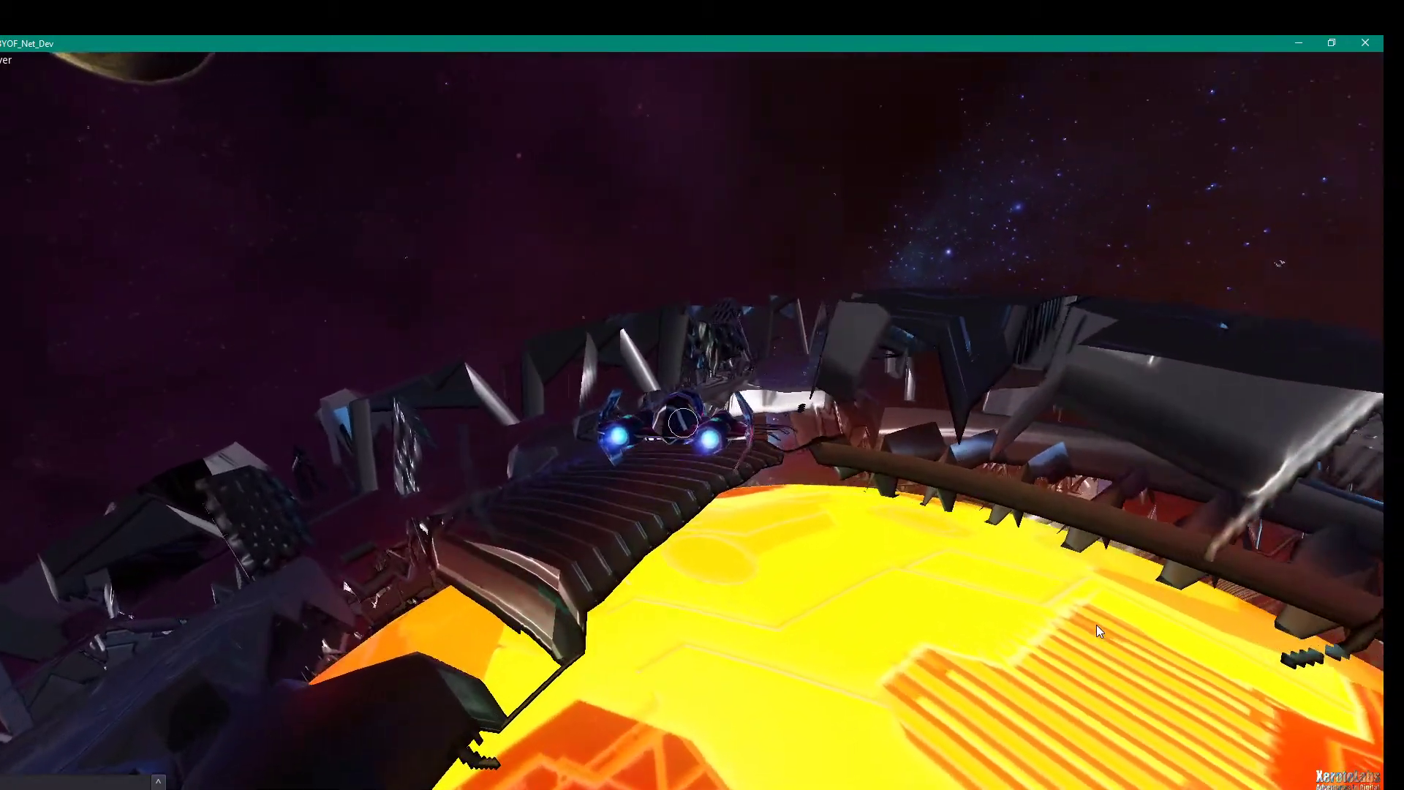
key("d")
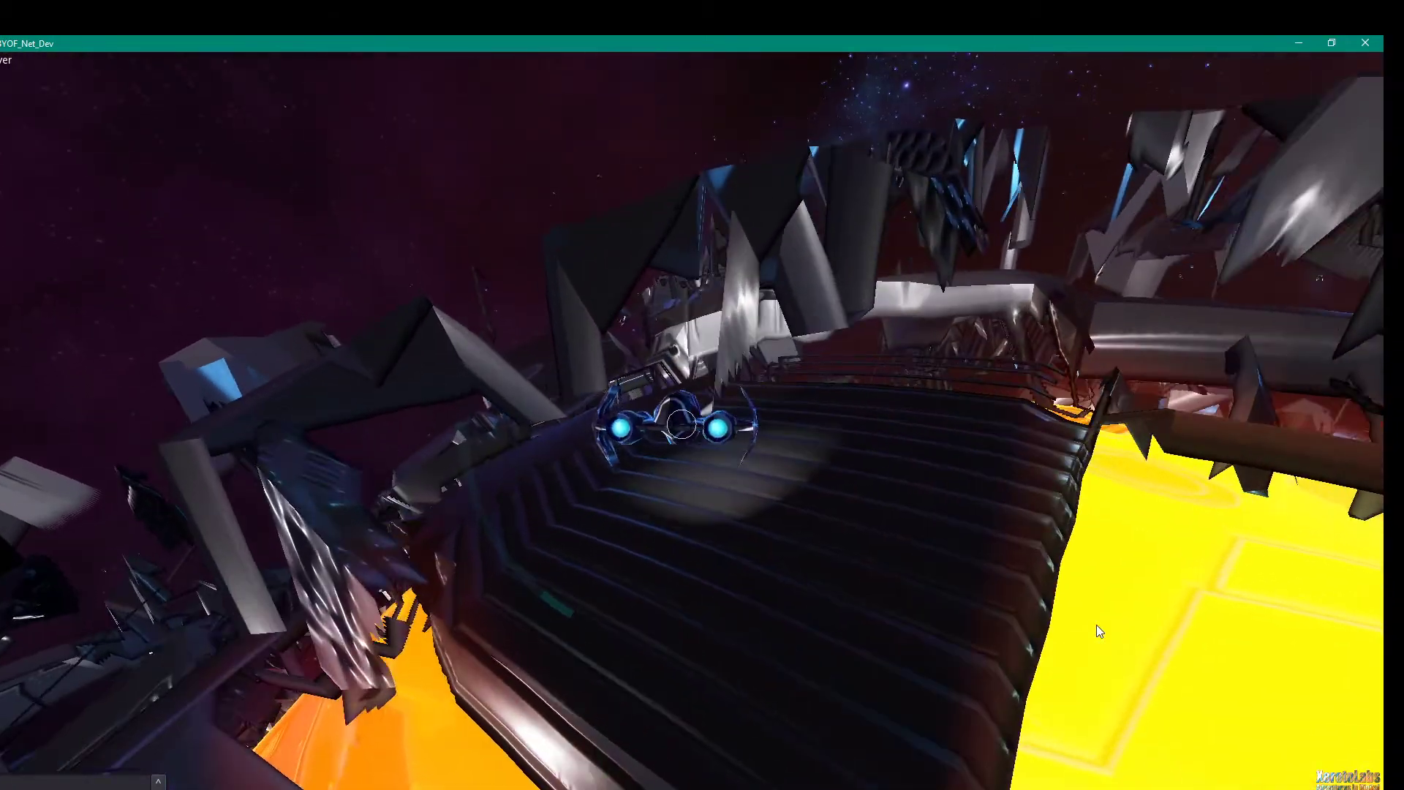
key("d")
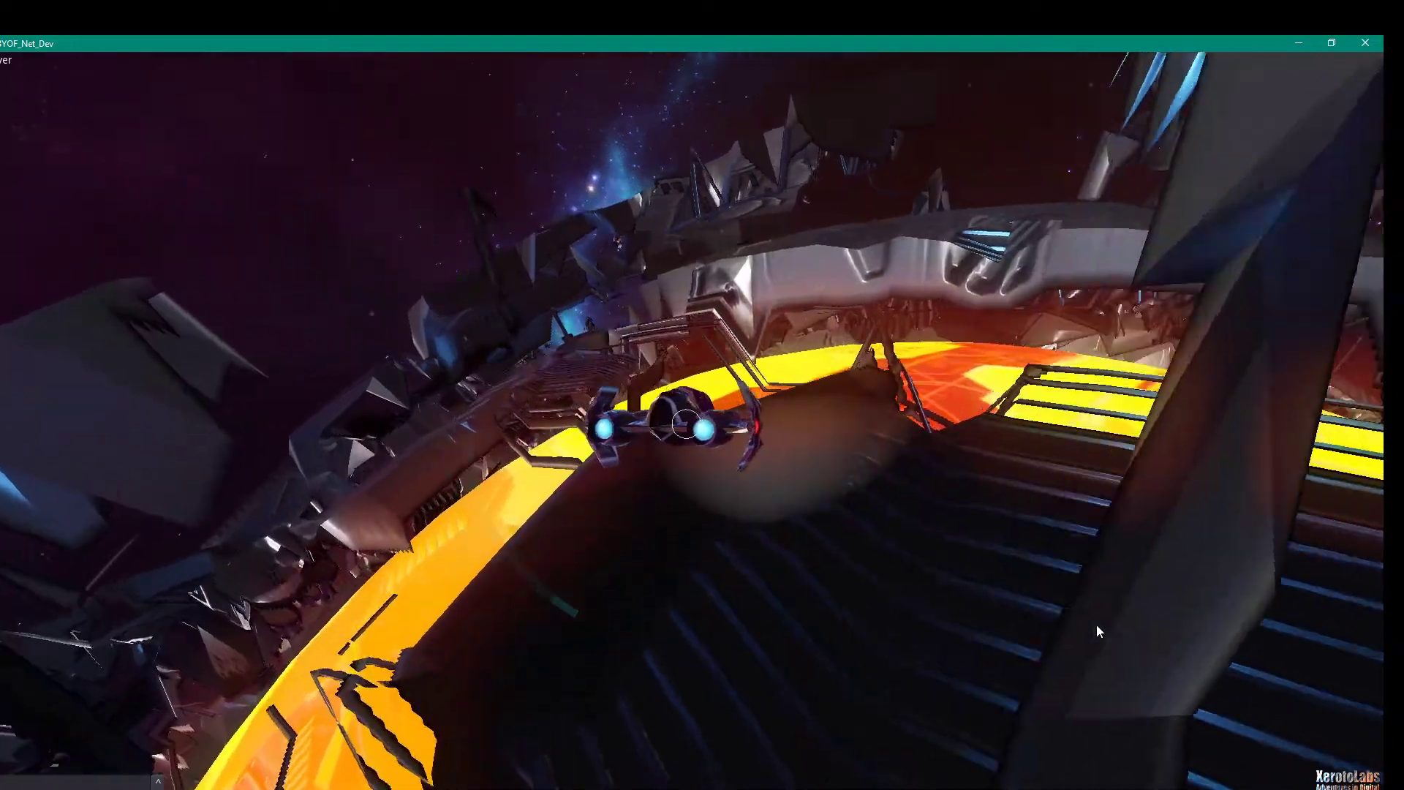
key("d")
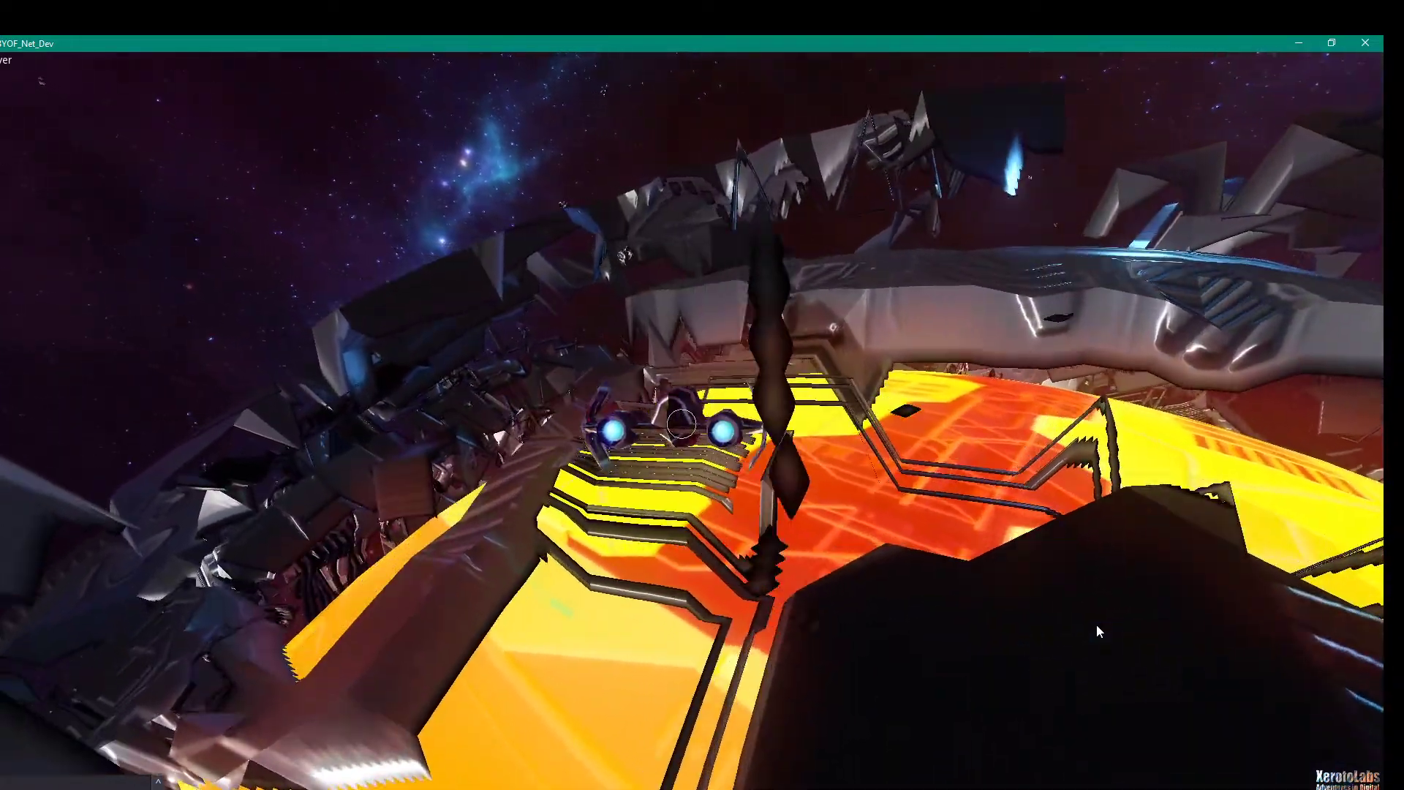
key("d")
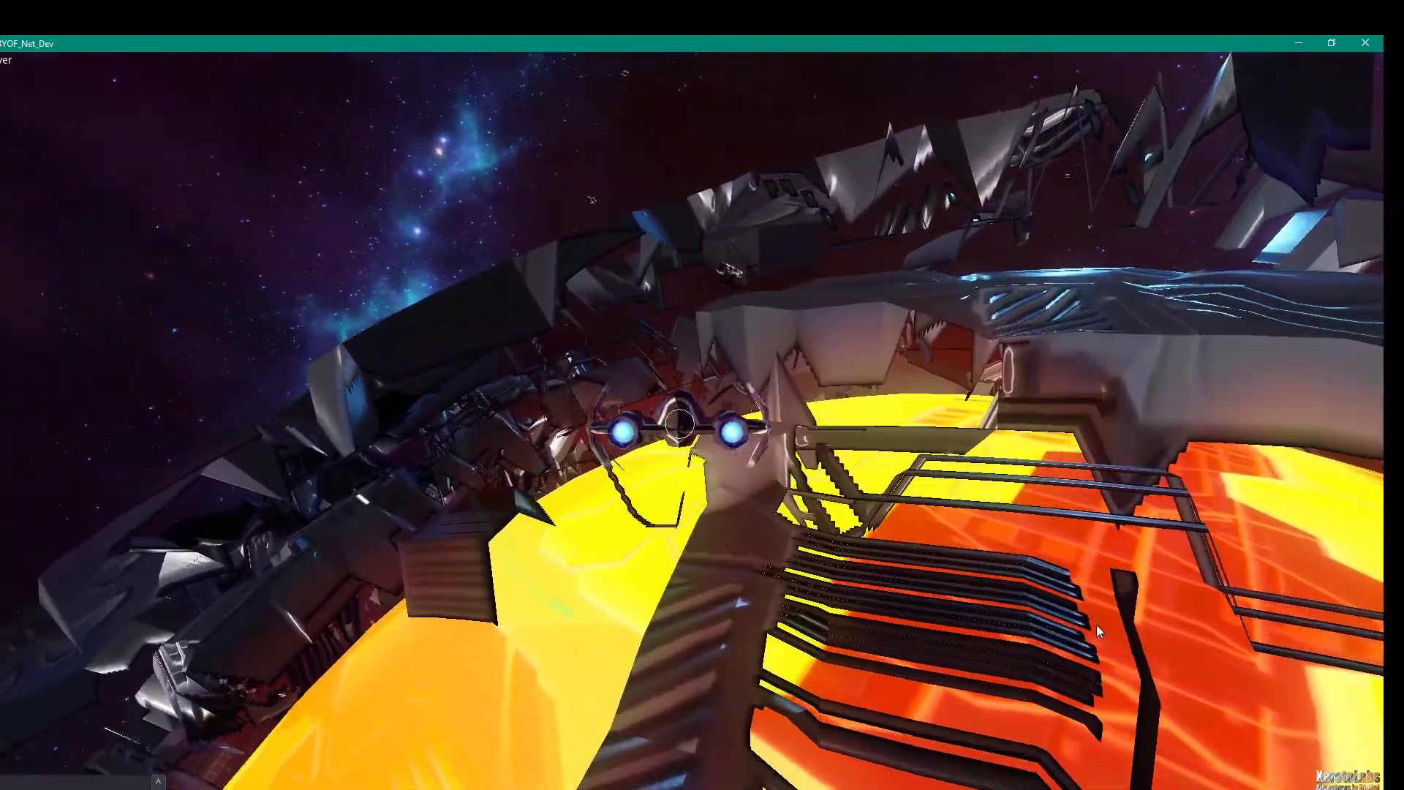
key("d")
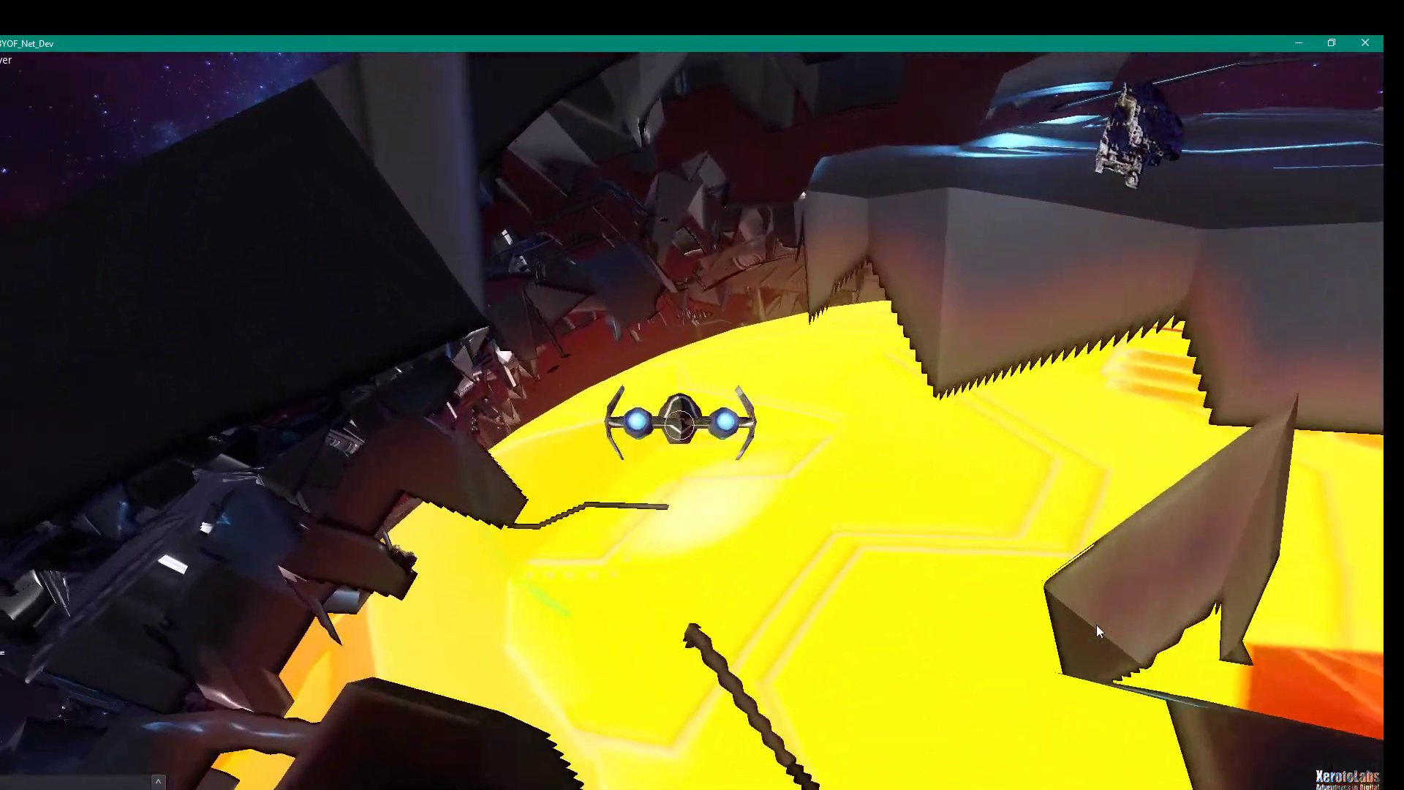
key("d")
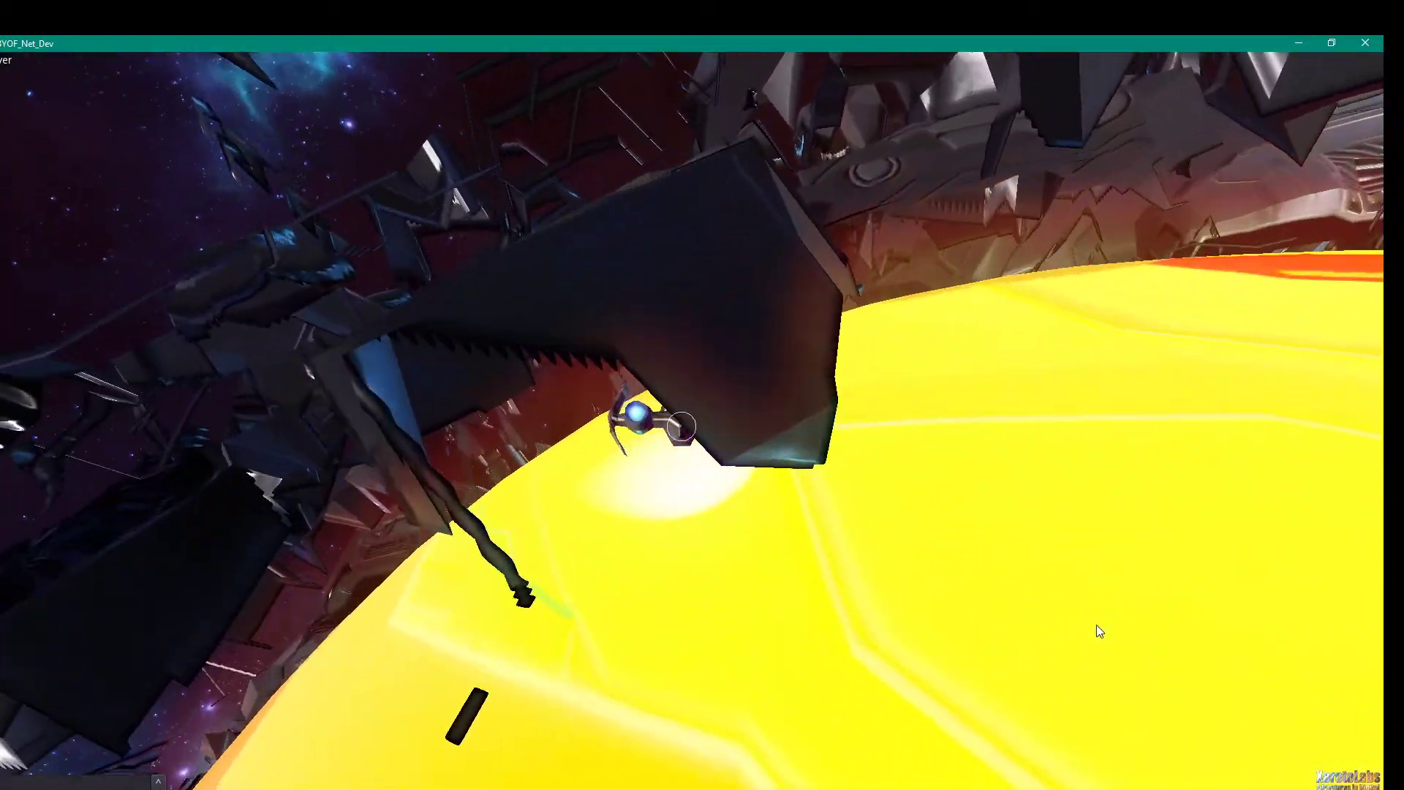